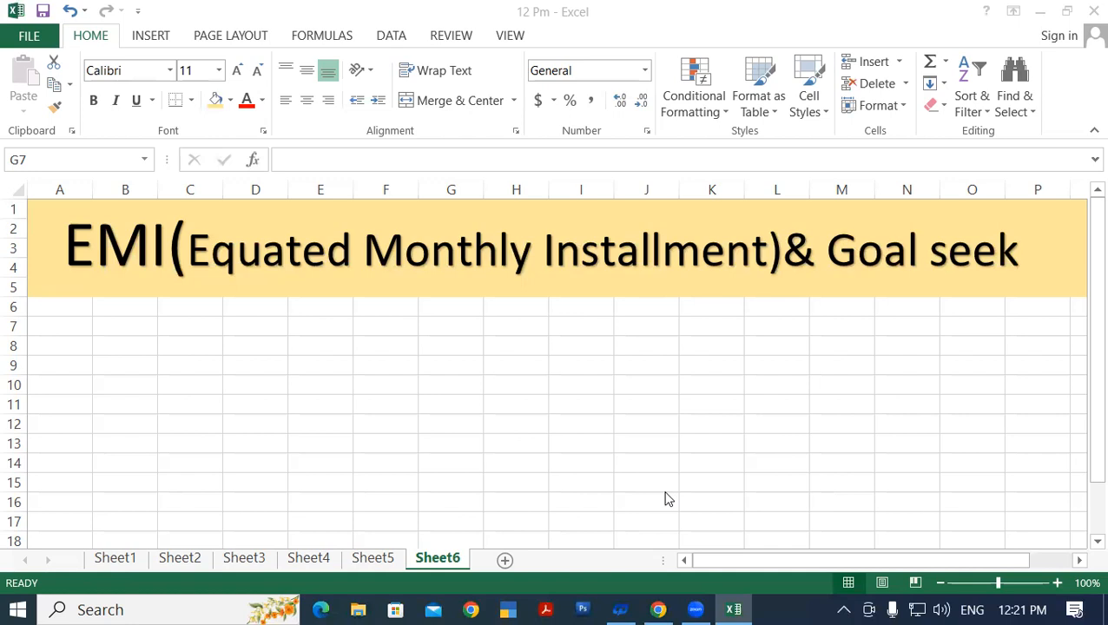
# Enter the heading PRODUCT in B7 with CAR beside it in C7.
pyautogui.click(265, 343)
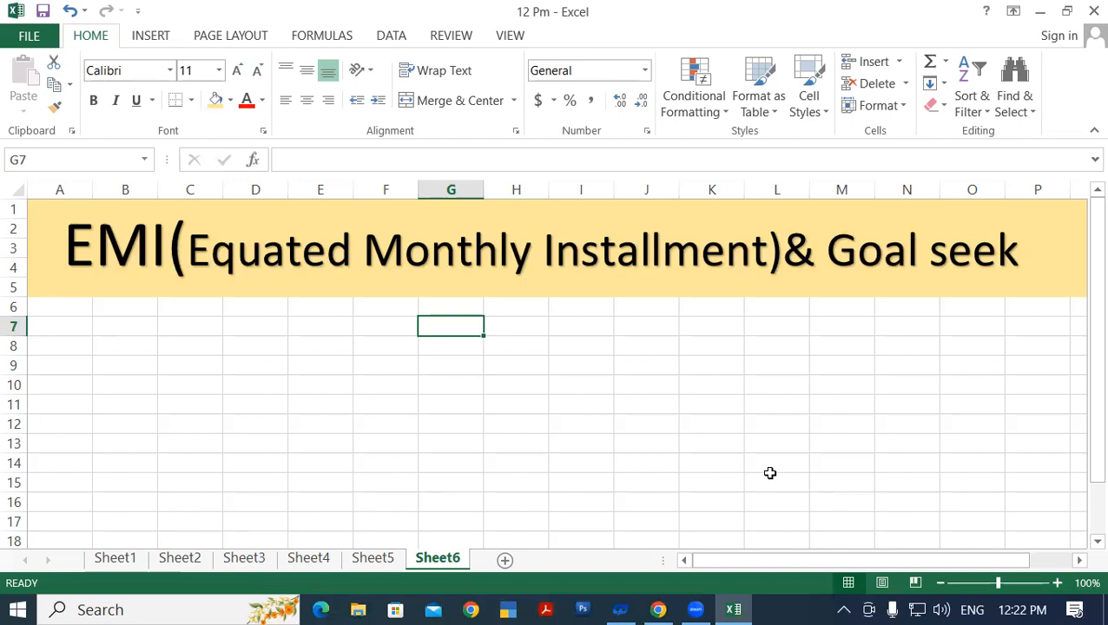
pyautogui.click(125, 327)
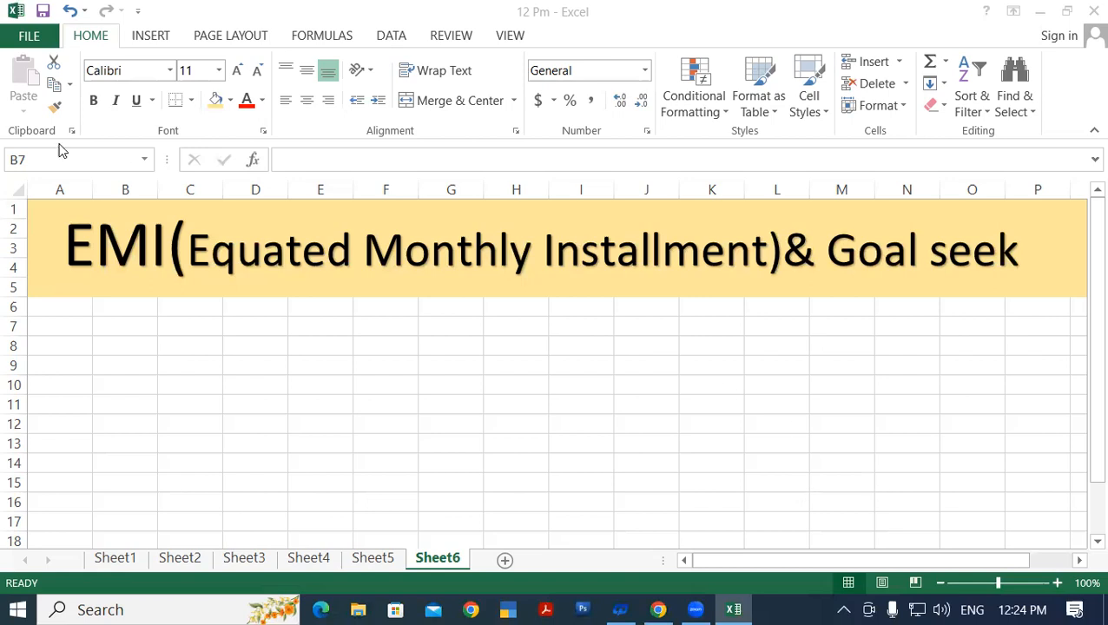
pyautogui.click(128, 326)
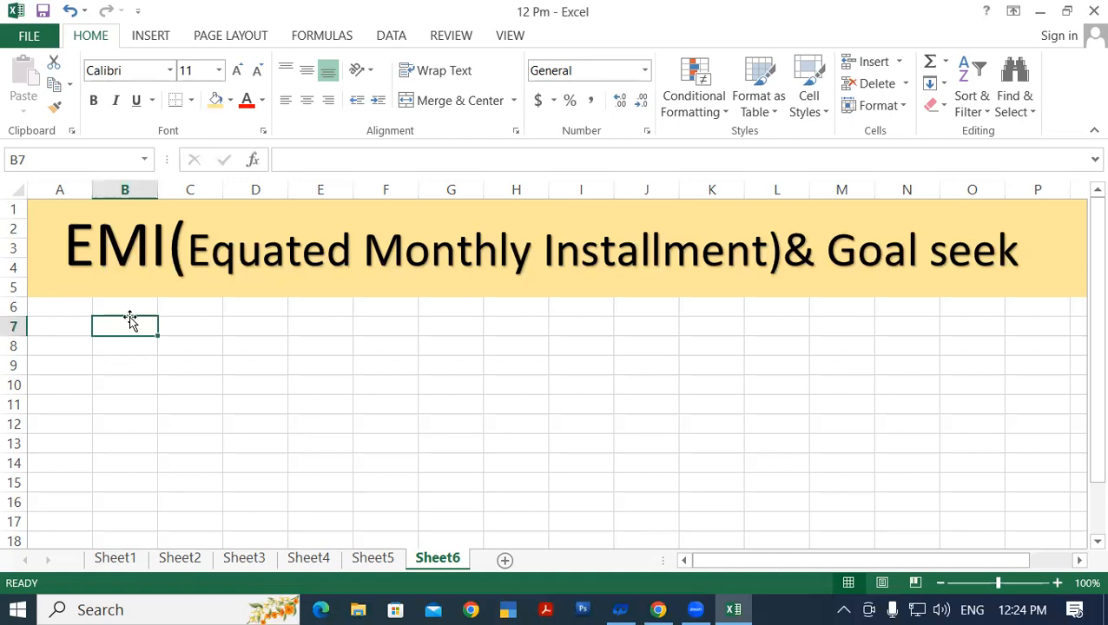
pyautogui.write('p')
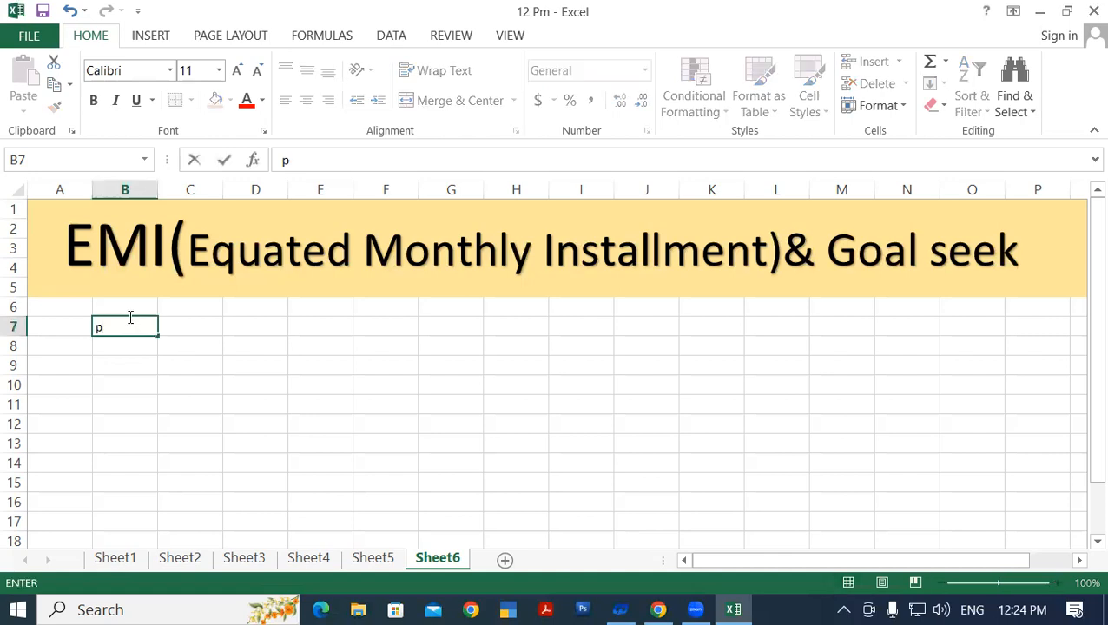
pyautogui.press('BackSpace')
pyautogui.write('PRODUCT')
pyautogui.press('Tab')
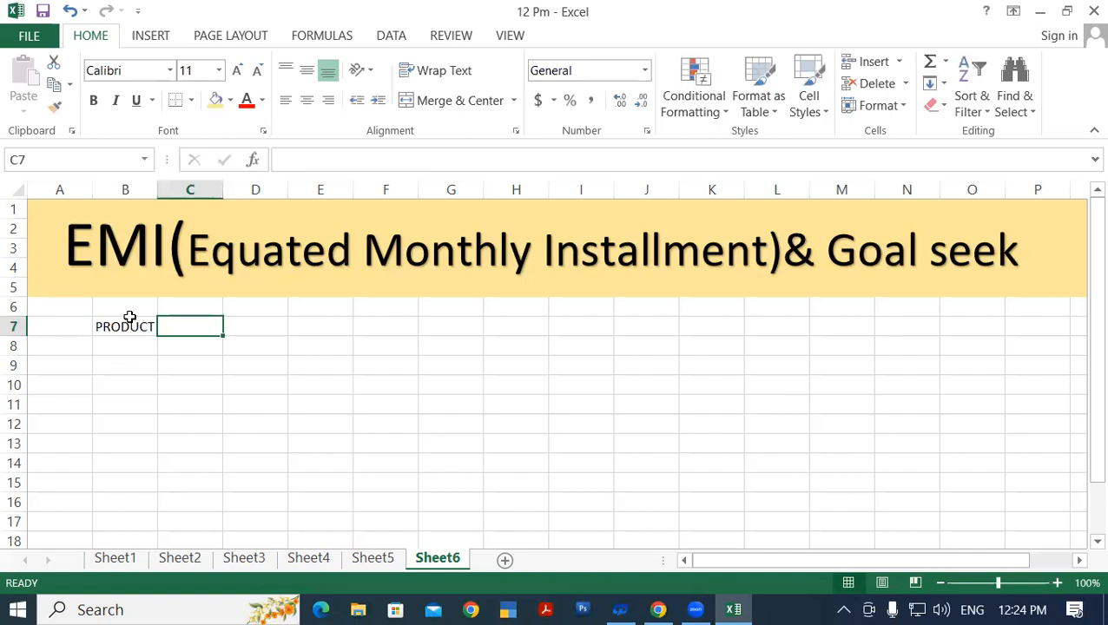
pyautogui.write('CAR')
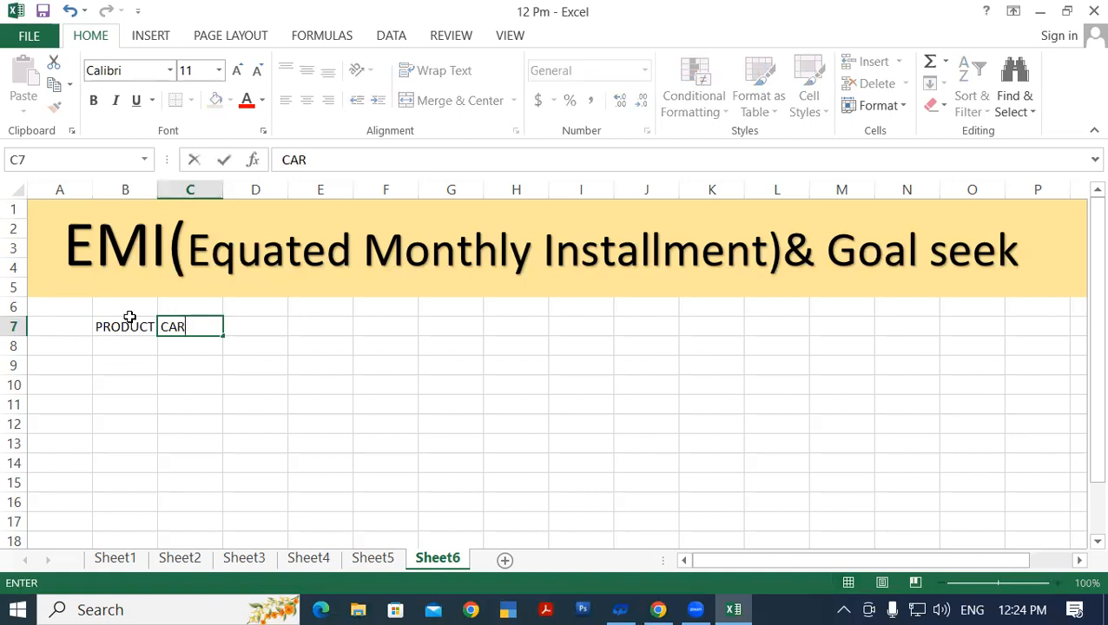
pyautogui.press('Return')
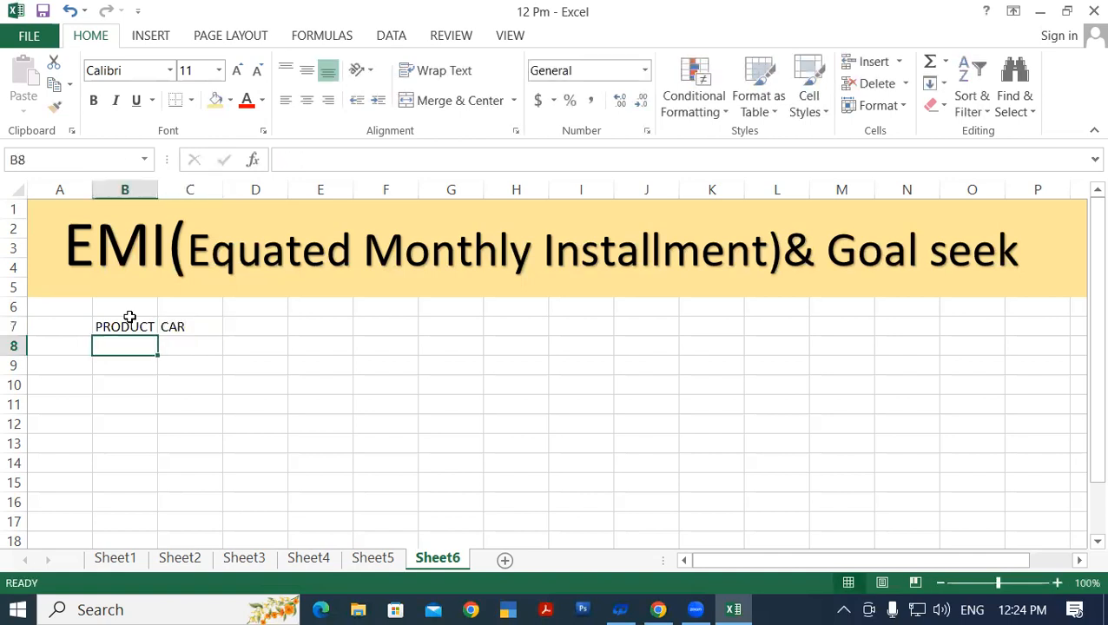
# Add a PRICE row with 500000 in row 8 and a DOWN PAYMENT row with 300000 in row 9.
pyautogui.write('PRICE')
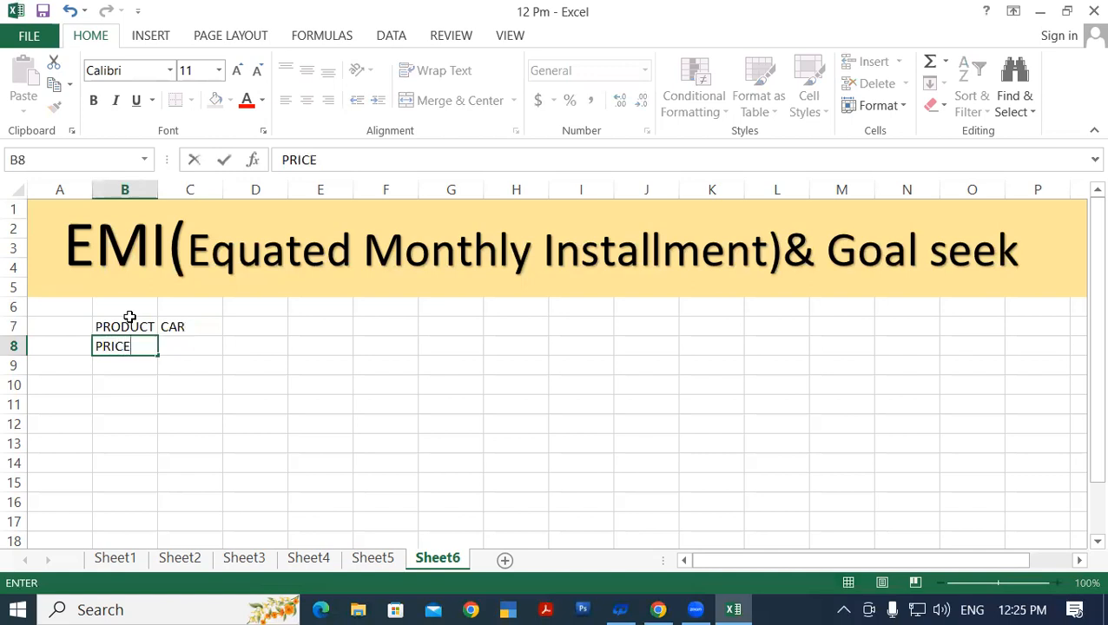
pyautogui.press('Tab')
pyautogui.write('500000')
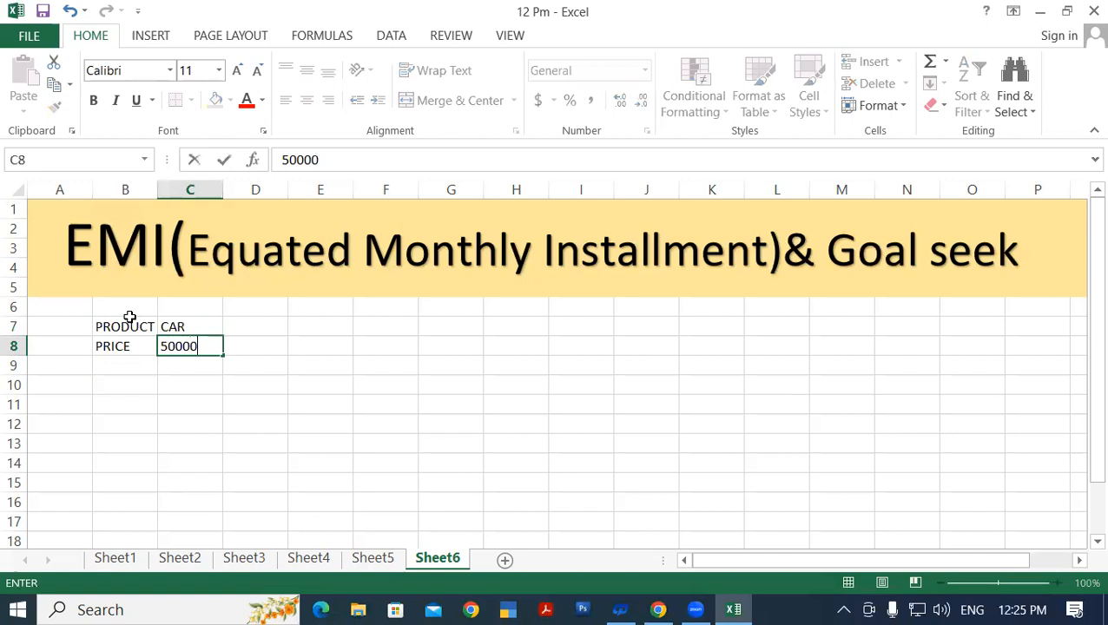
pyautogui.press('Return')
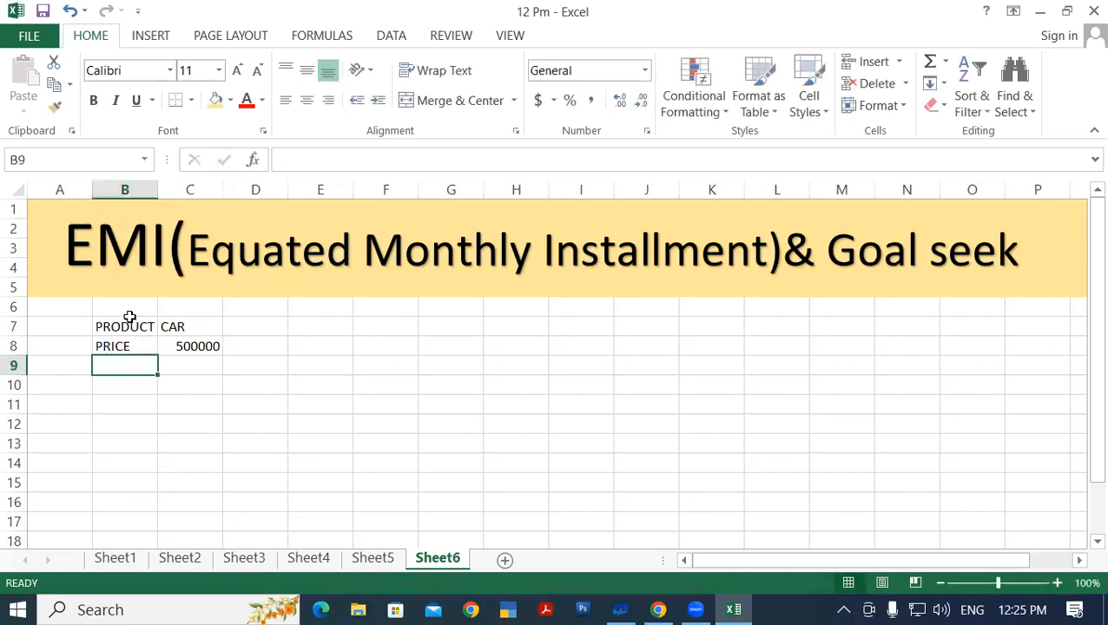
pyautogui.write('DOW')
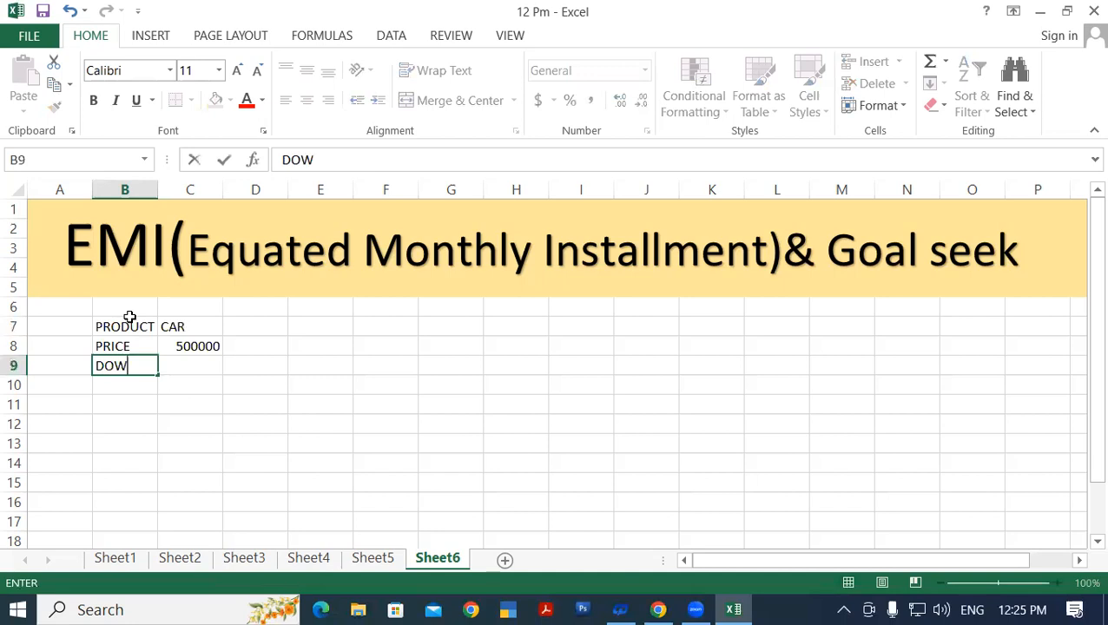
pyautogui.write('N PAYMENT')
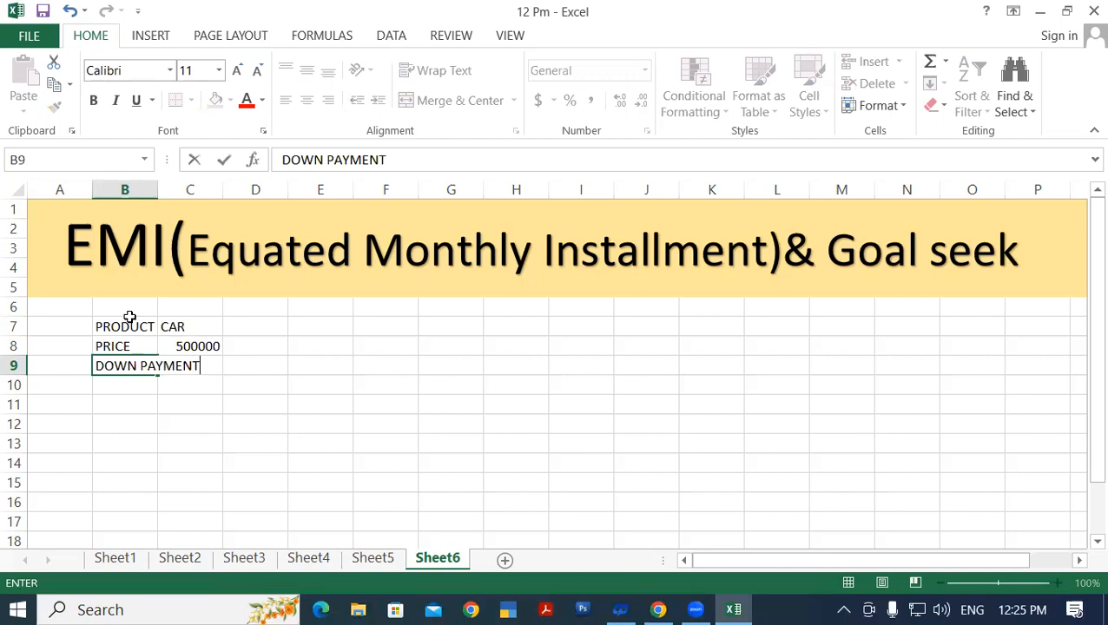
pyautogui.press('Tab')
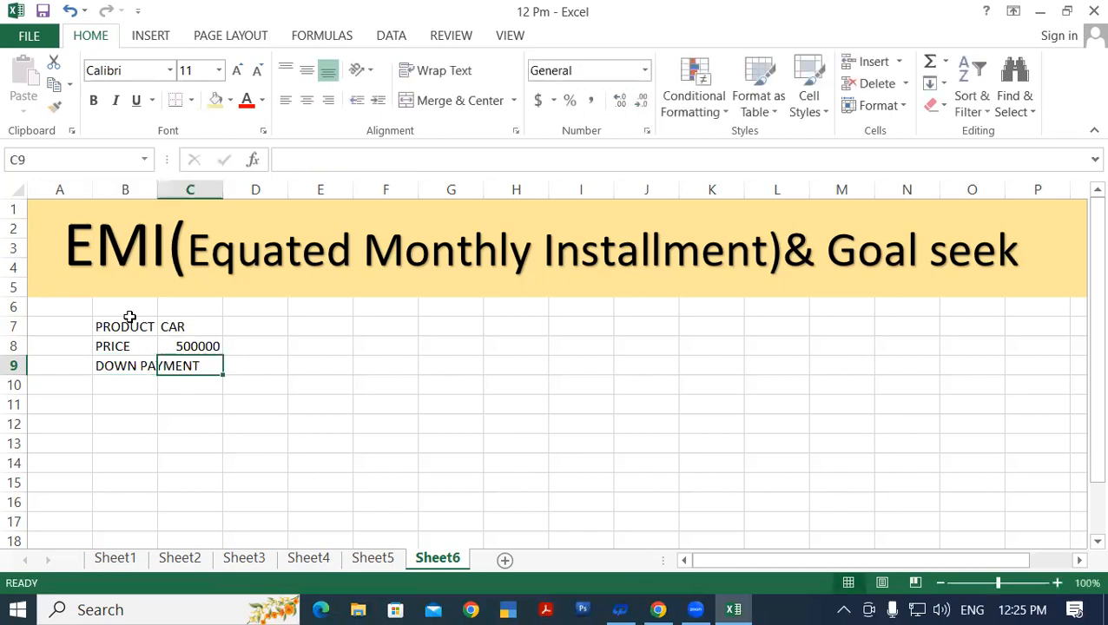
pyautogui.write('300000')
pyautogui.press('Return')
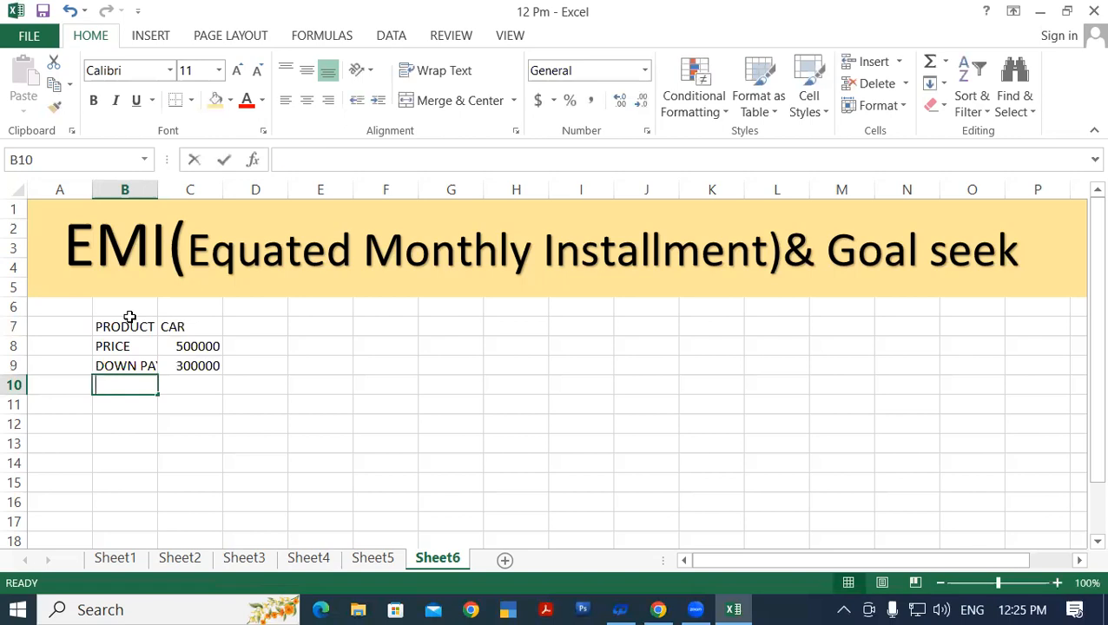
# Label B10 LOAN AMT and calculate it in C10 as price minus down payment with =C8-C9.
pyautogui.write('LOA')
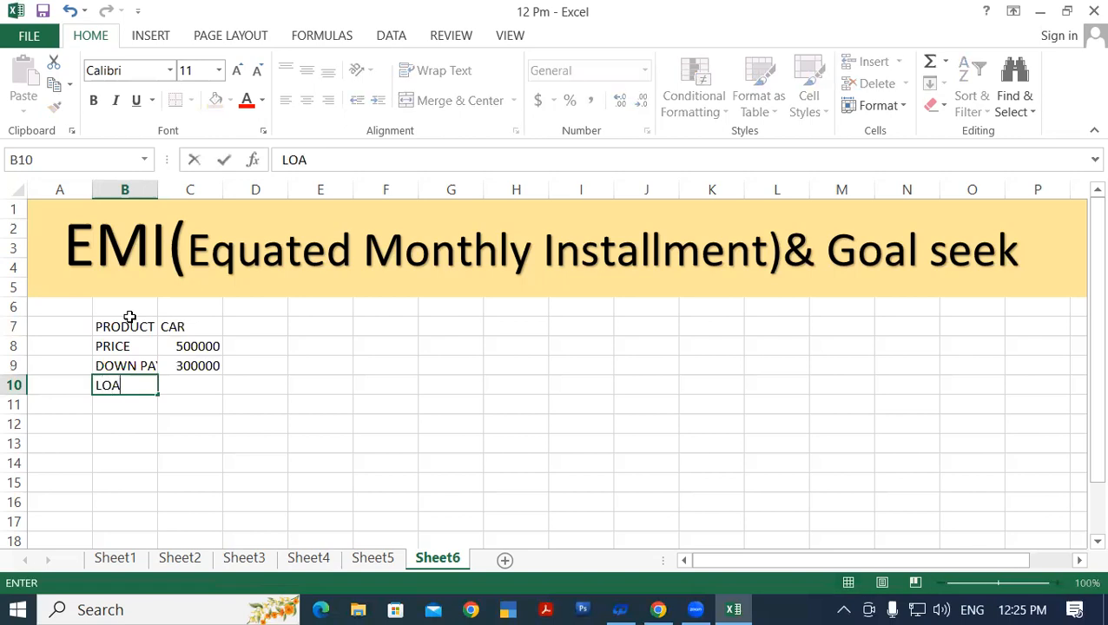
pyautogui.write('N AMT')
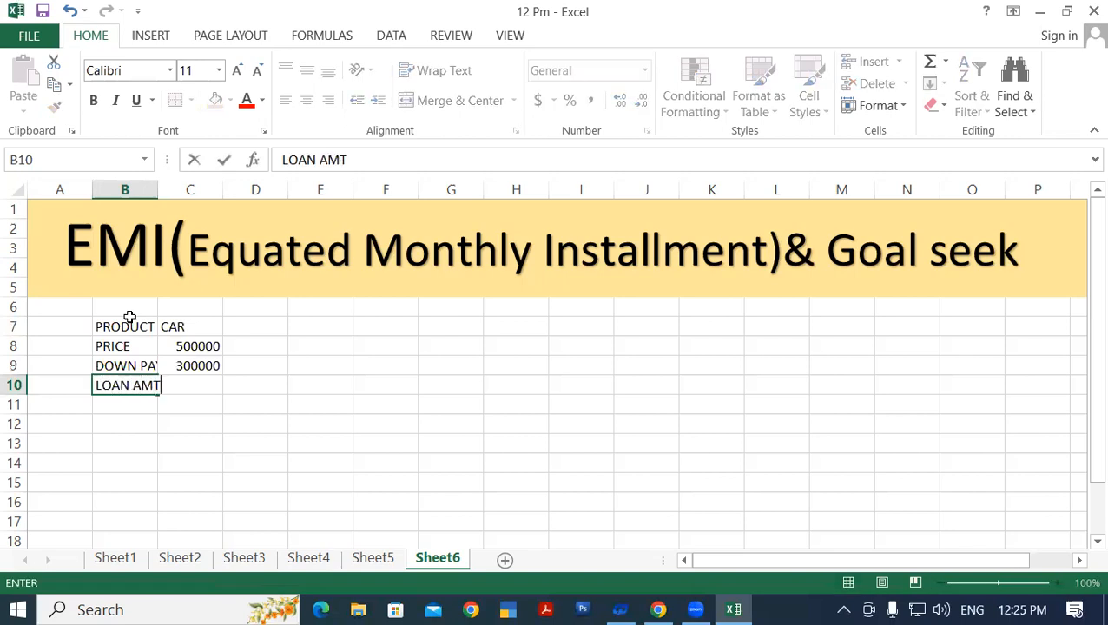
pyautogui.press('Tab')
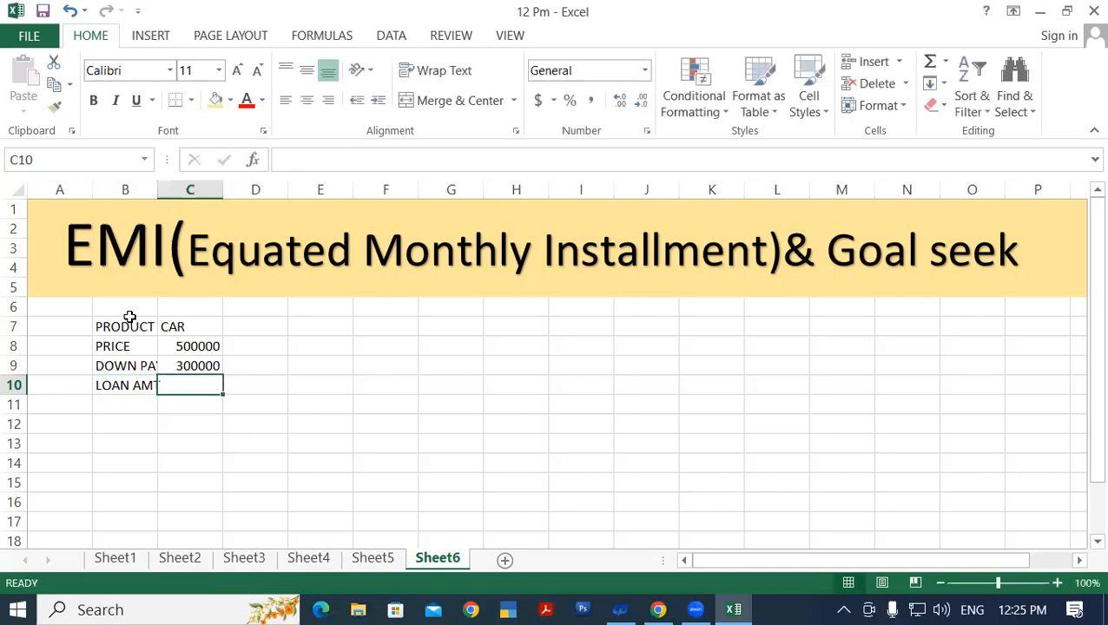
pyautogui.write('=')
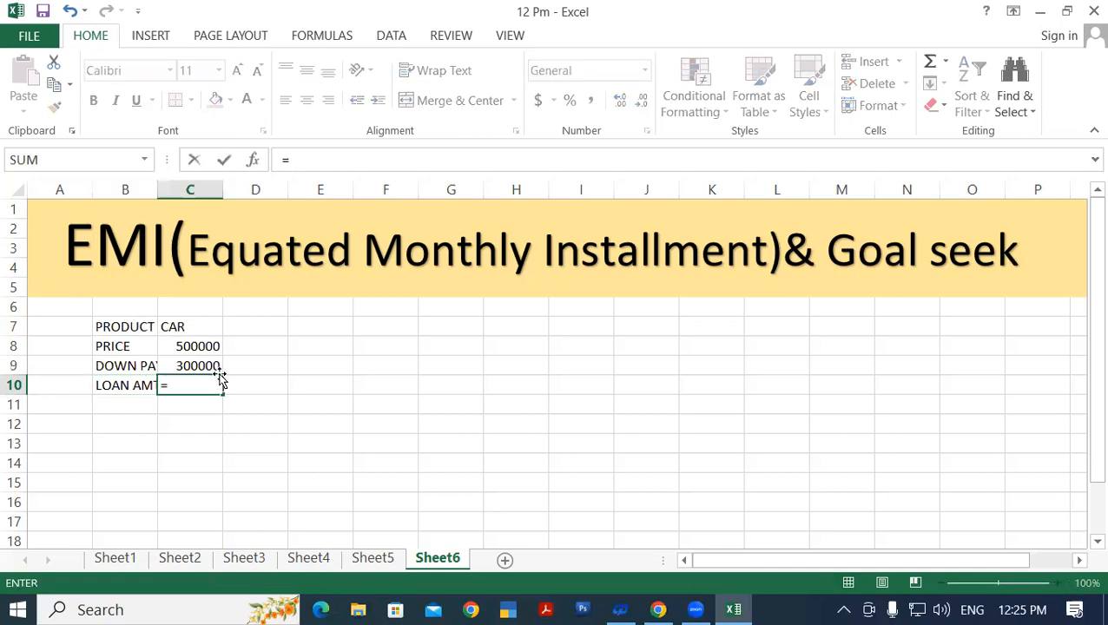
pyautogui.click(202, 347)
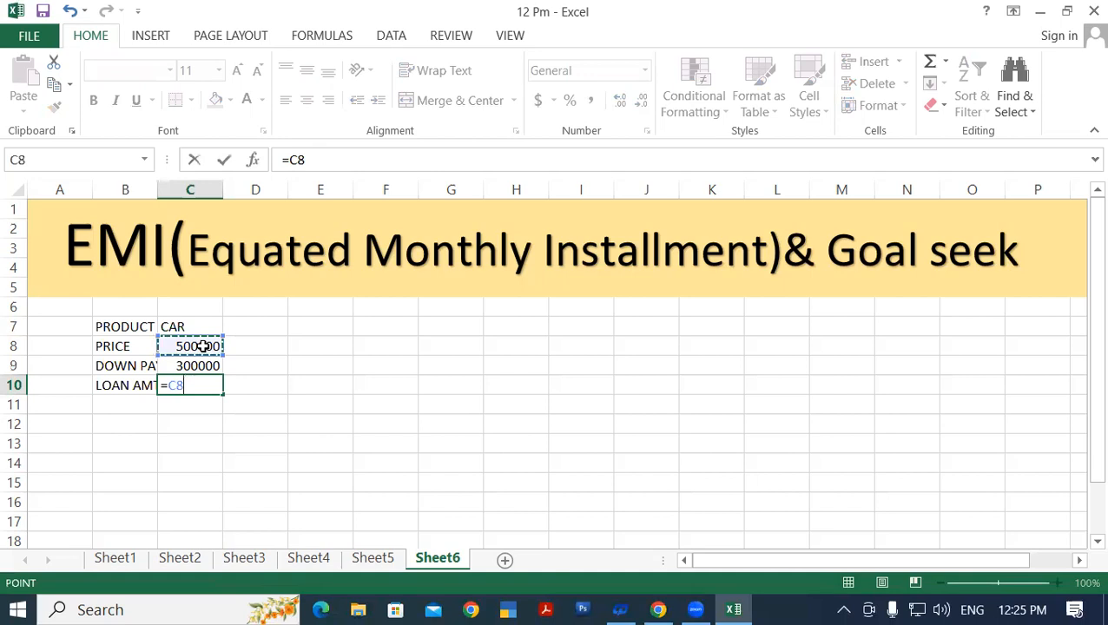
pyautogui.write('-')
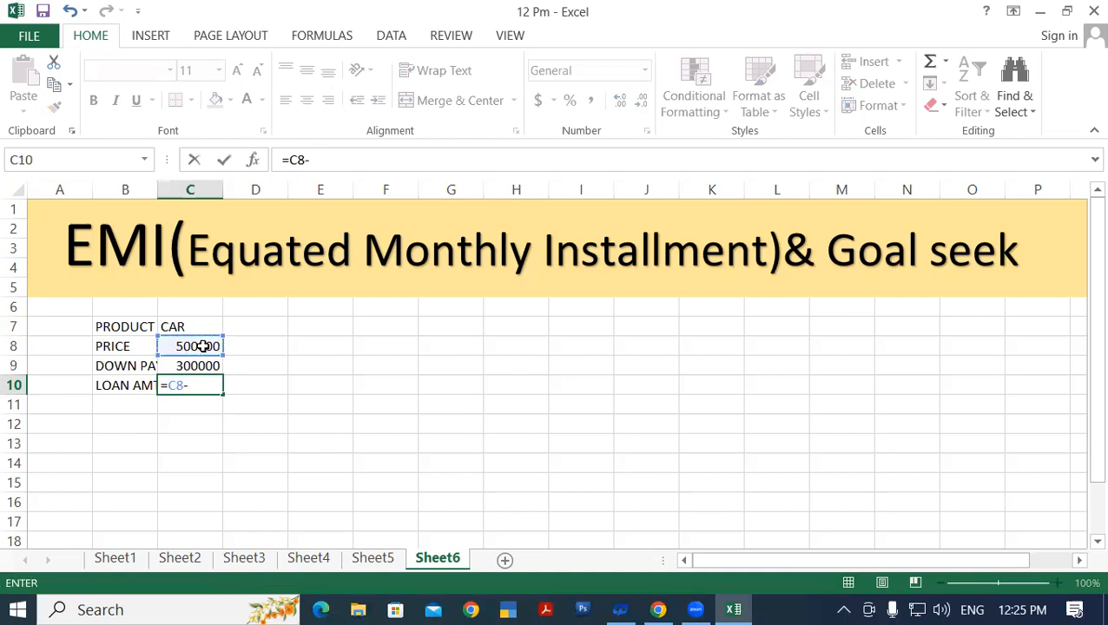
pyautogui.click(212, 364)
pyautogui.press('Return')
pyautogui.press('Left')
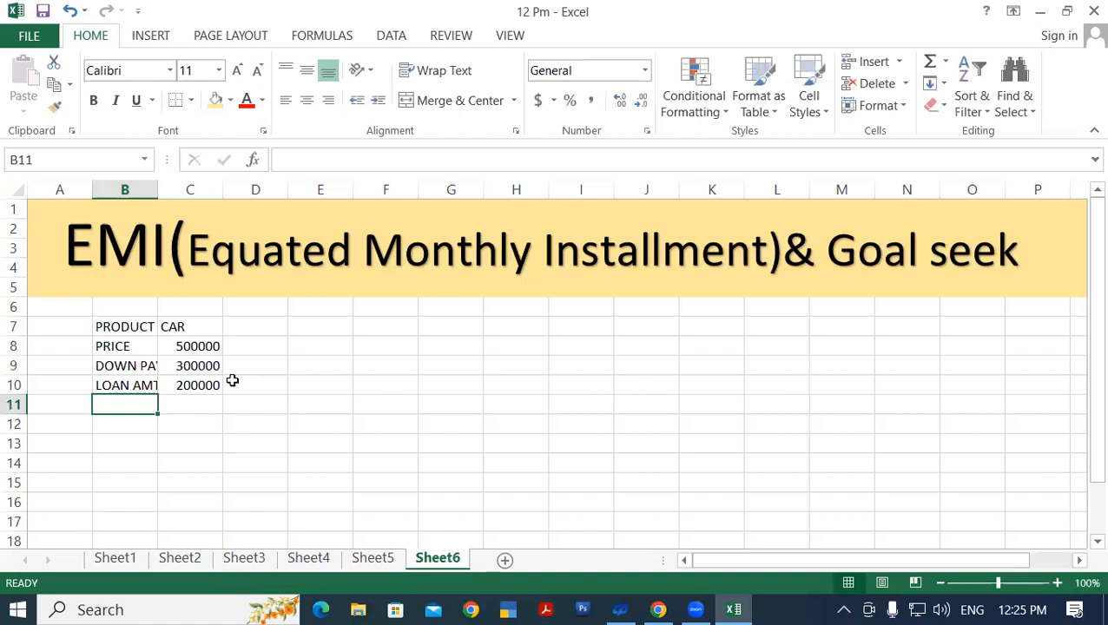
# Label B11 INTEREST and enter a rate of 7% in C11.
pyautogui.write('INTERE')
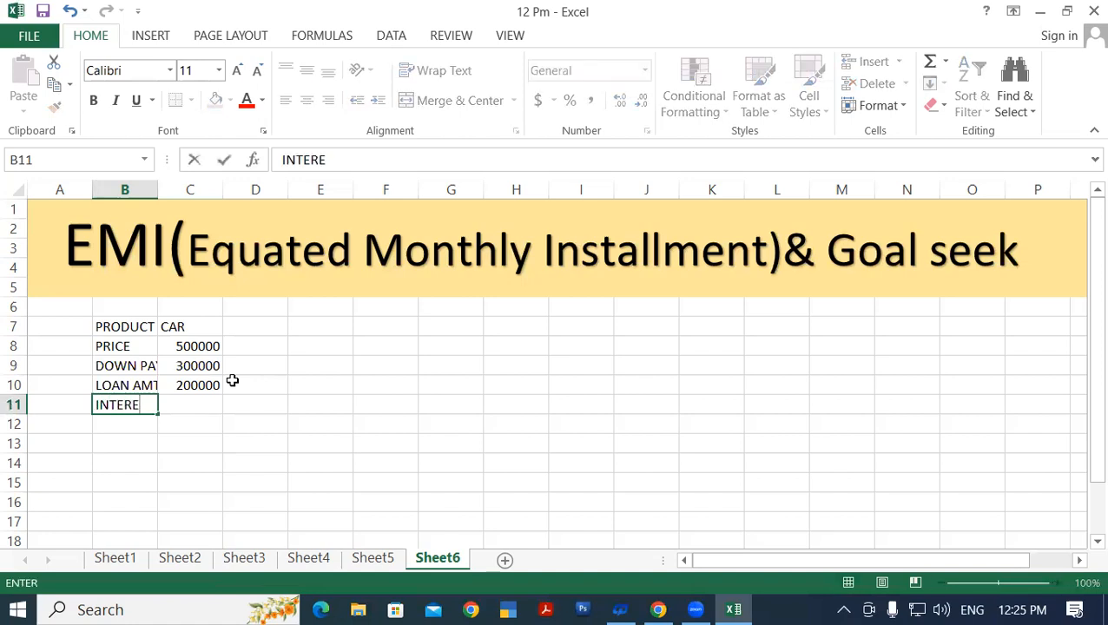
pyautogui.write('ST RATE')
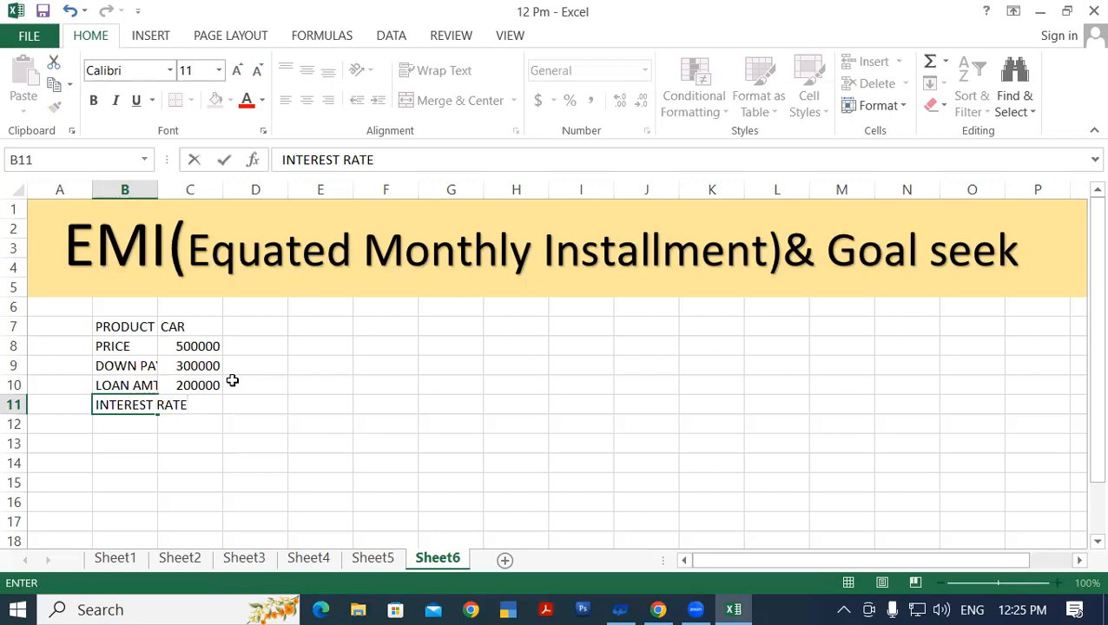
pyautogui.press('BackSpace')
pyautogui.press('BackSpace')
pyautogui.press('BackSpace')
pyautogui.press('BackSpace')
pyautogui.press('BackSpace')
pyautogui.hotkey('ctrl', 'Return')
pyautogui.press('Tab')
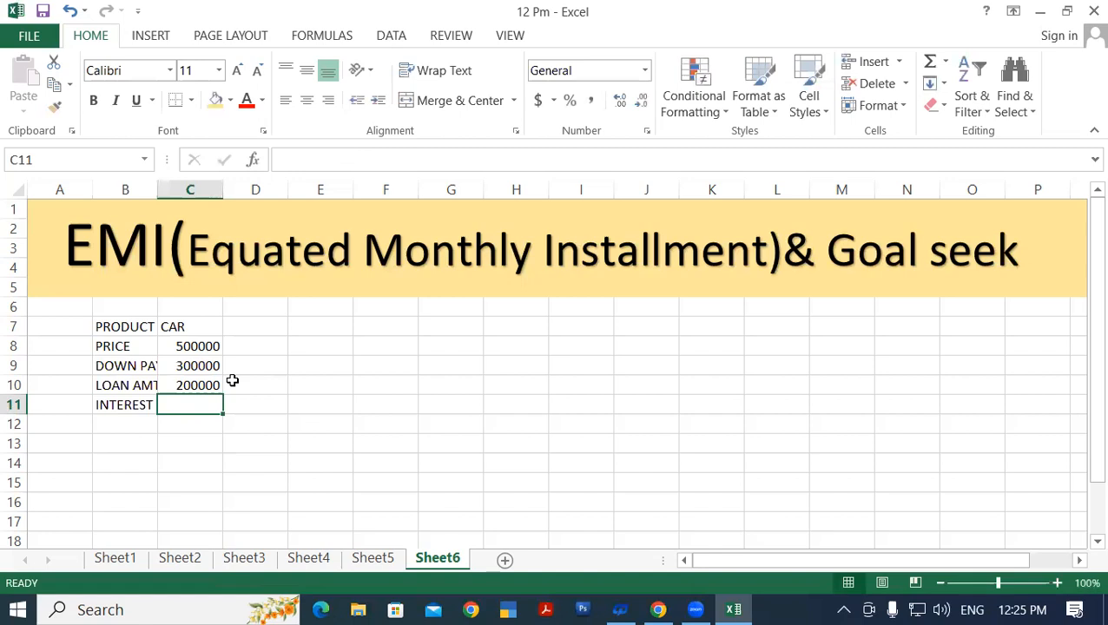
pyautogui.write('7')
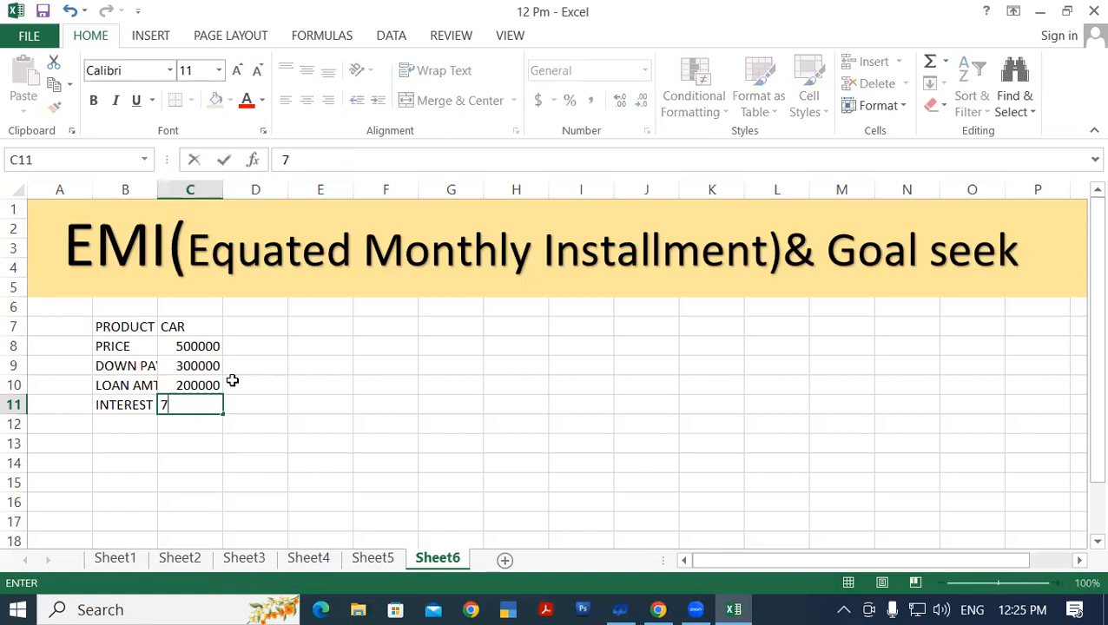
pyautogui.write('%')
pyautogui.press('Return')
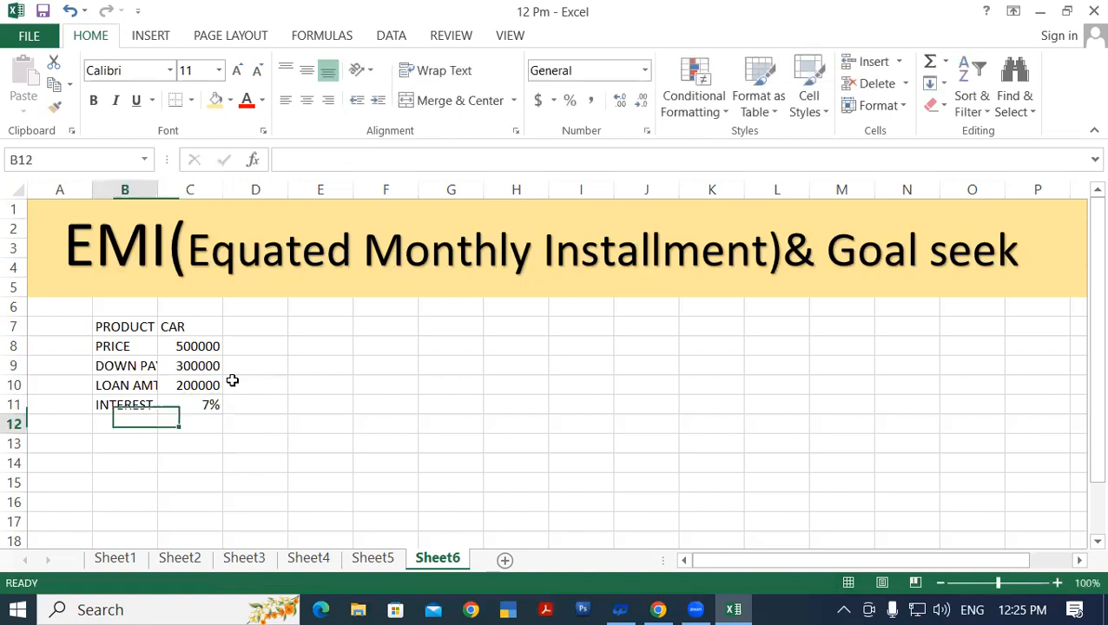
# Add a MONTH row with 60 in row 12 and the label EMI in B13.
pyautogui.write('MONTH')
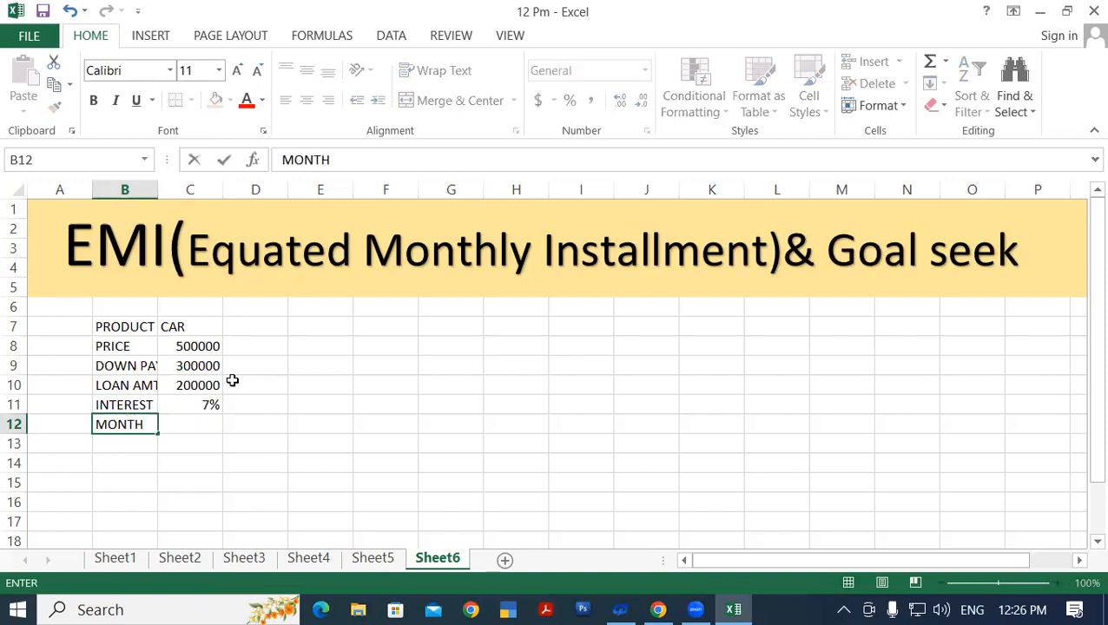
pyautogui.press('Tab')
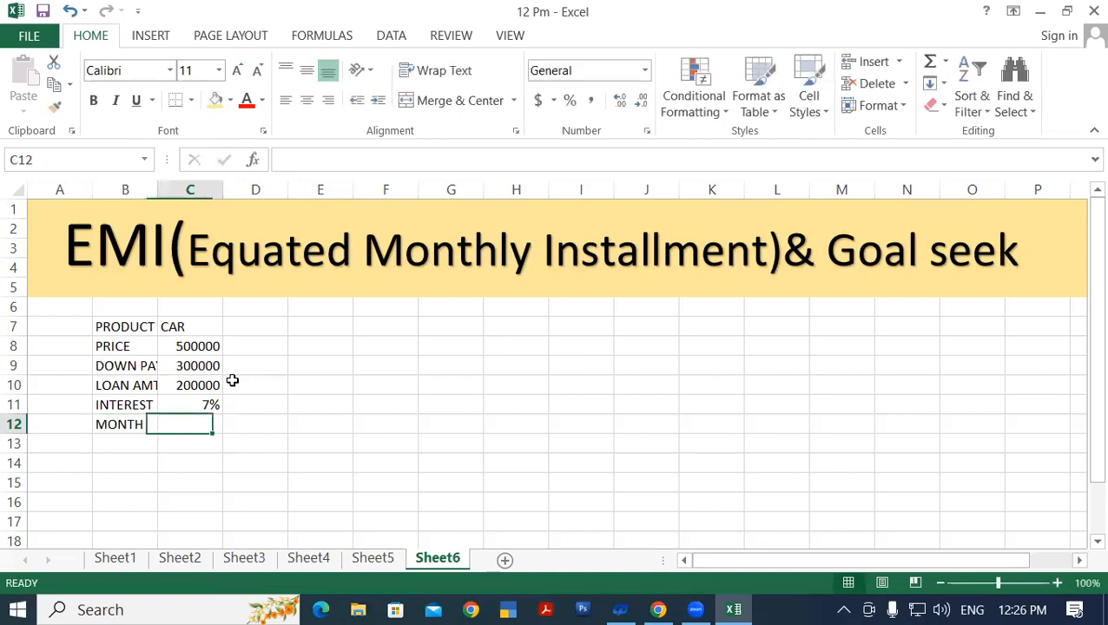
pyautogui.write('60')
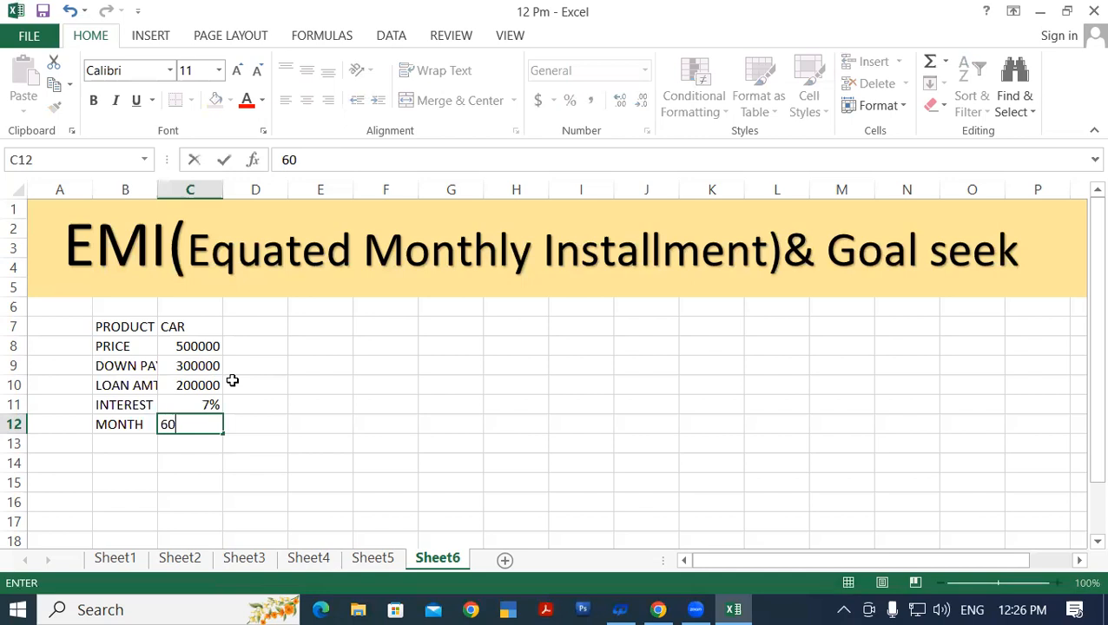
pyautogui.press('Return')
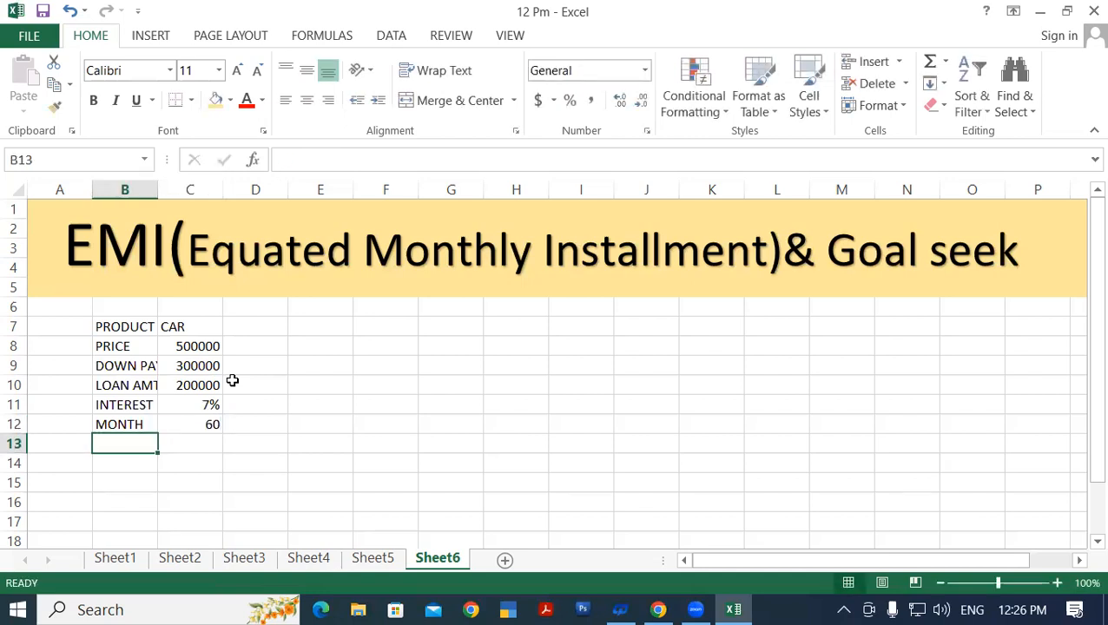
pyautogui.write('EMI')
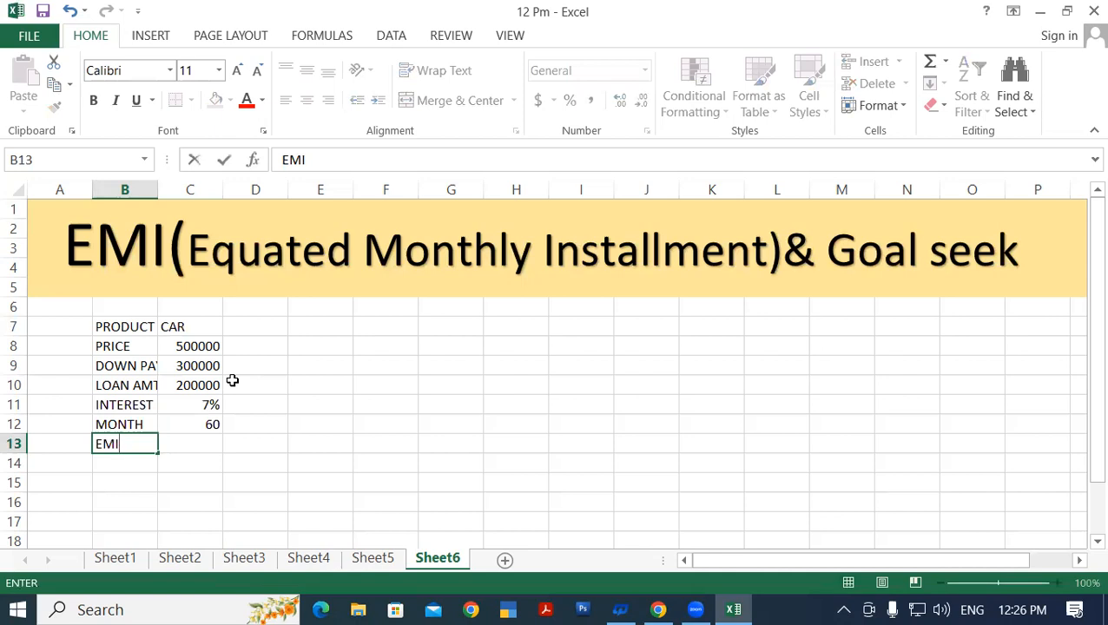
pyautogui.press('Return')
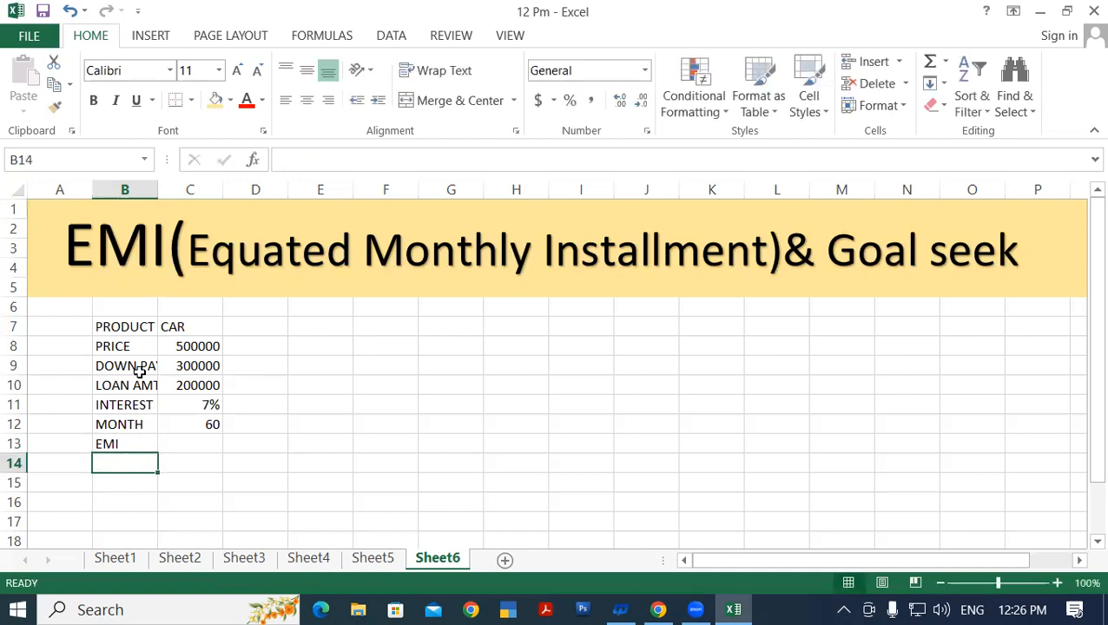
# Make the B7:C7 heading bold and three font sizes larger, and autofit columns B and C to their contents.
pyautogui.moveTo(134, 327); pyautogui.dragTo(168, 325)
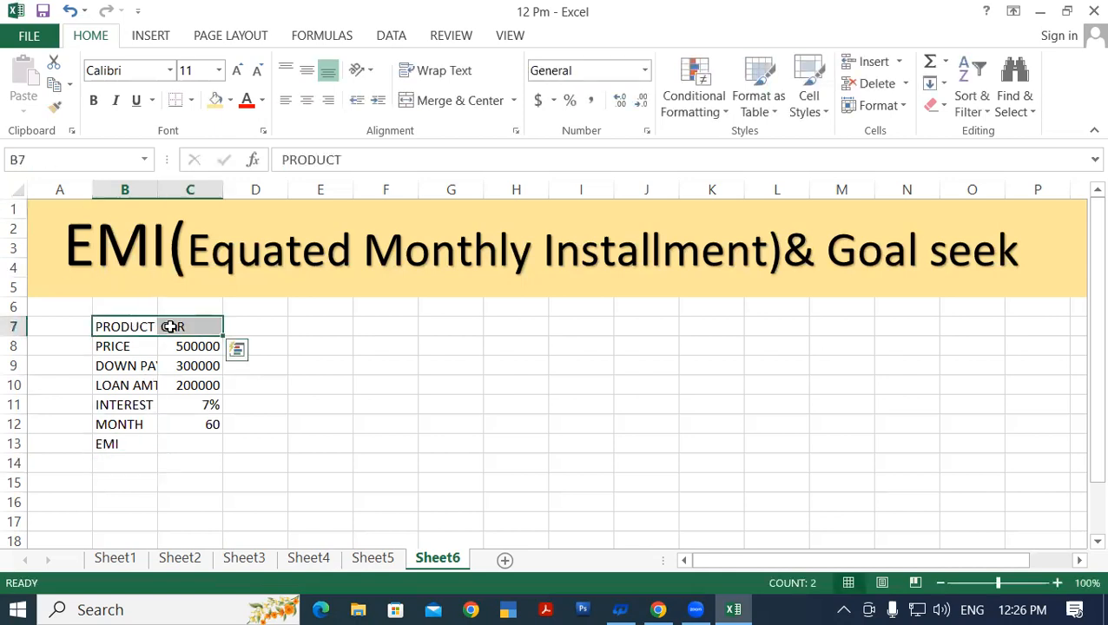
pyautogui.click(94, 100)
pyautogui.click(237, 70)
pyautogui.click(236, 71)
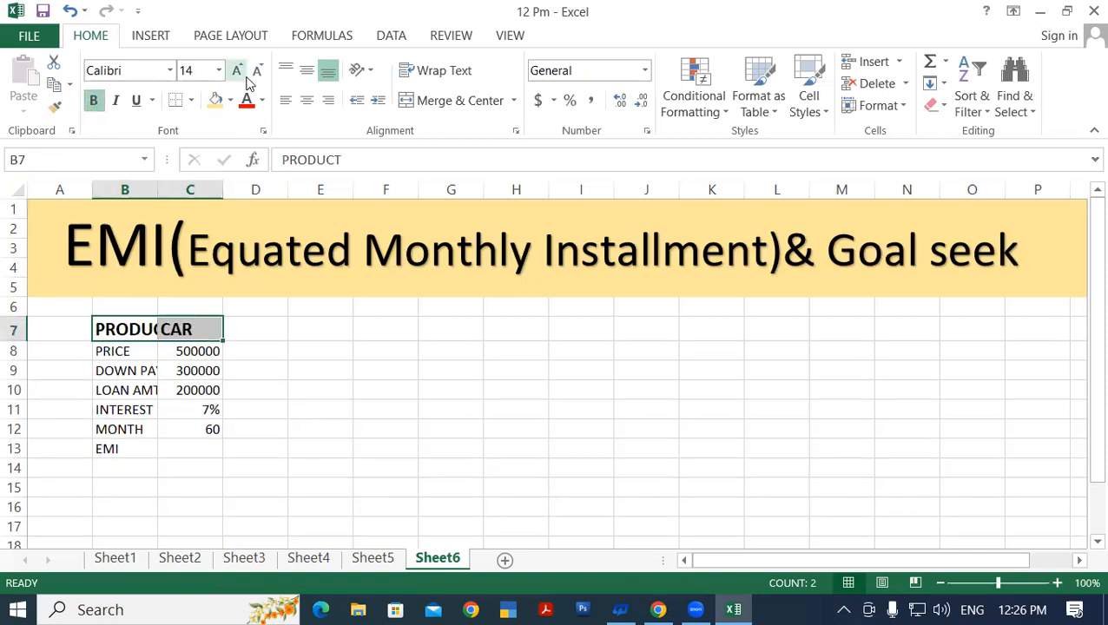
pyautogui.click(237, 70)
pyautogui.moveTo(130, 189); pyautogui.dragTo(197, 193)
pyautogui.doubleClick(224, 190)
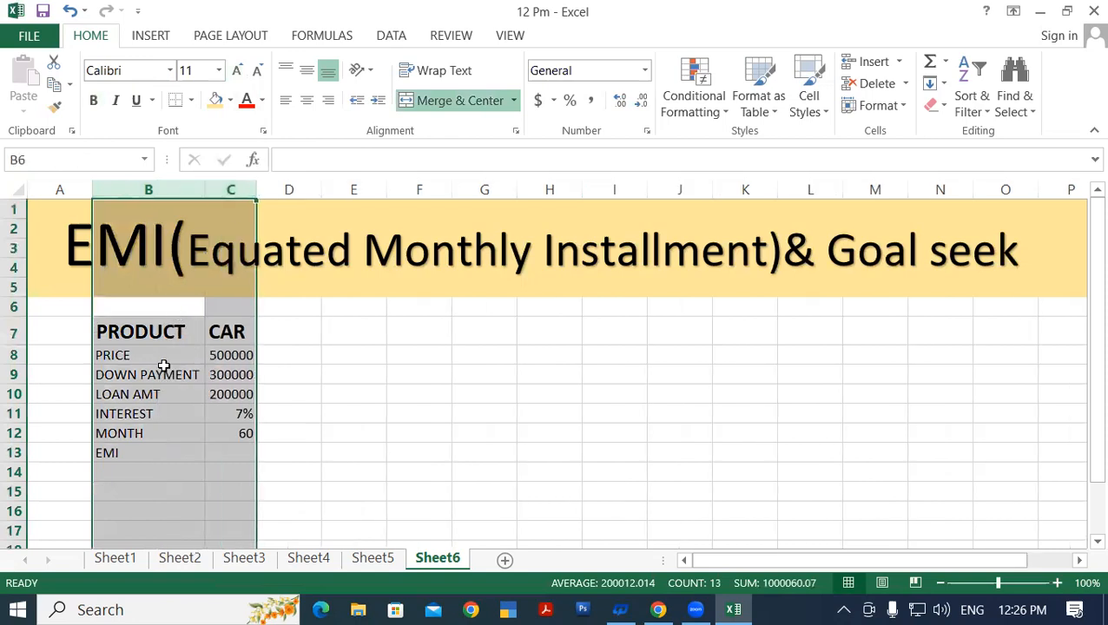
# Set the font size of the table B7:C13 to 16 and autofit columns B and C to their contents.
pyautogui.moveTo(132, 331); pyautogui.dragTo(248, 452)
pyautogui.click(237, 69)
pyautogui.click(237, 70)
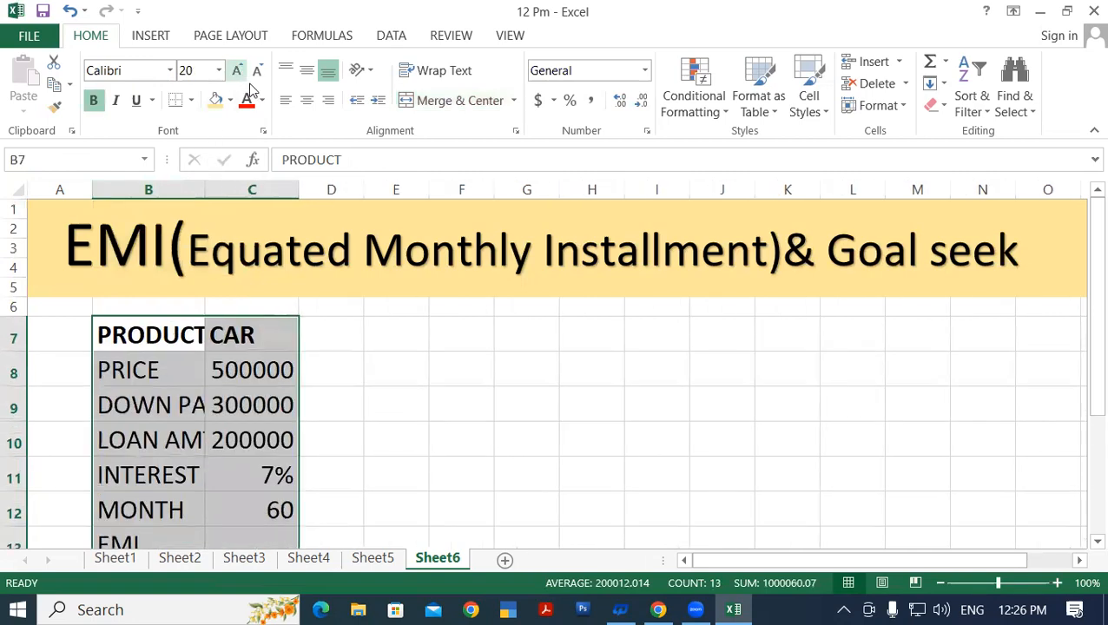
pyautogui.click(258, 69)
pyautogui.click(257, 69)
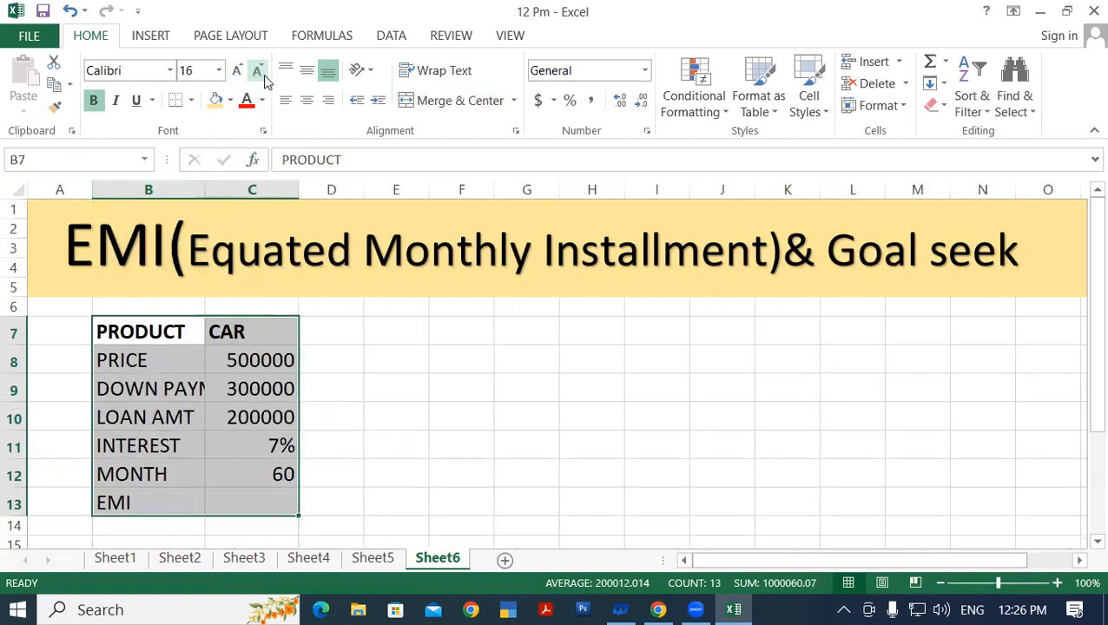
pyautogui.moveTo(173, 190); pyautogui.dragTo(301, 187)
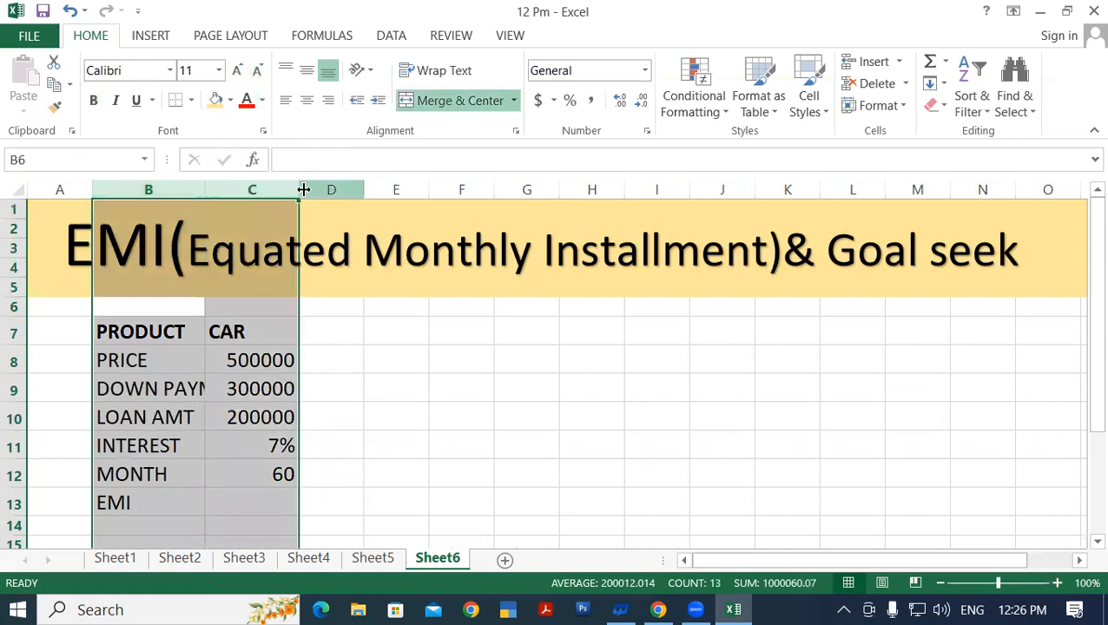
pyautogui.doubleClick(303, 186)
pyautogui.click(287, 328)
# Apply all borders to the table B7:C13 and save the workbook.
pyautogui.moveTo(154, 334); pyautogui.dragTo(304, 502)
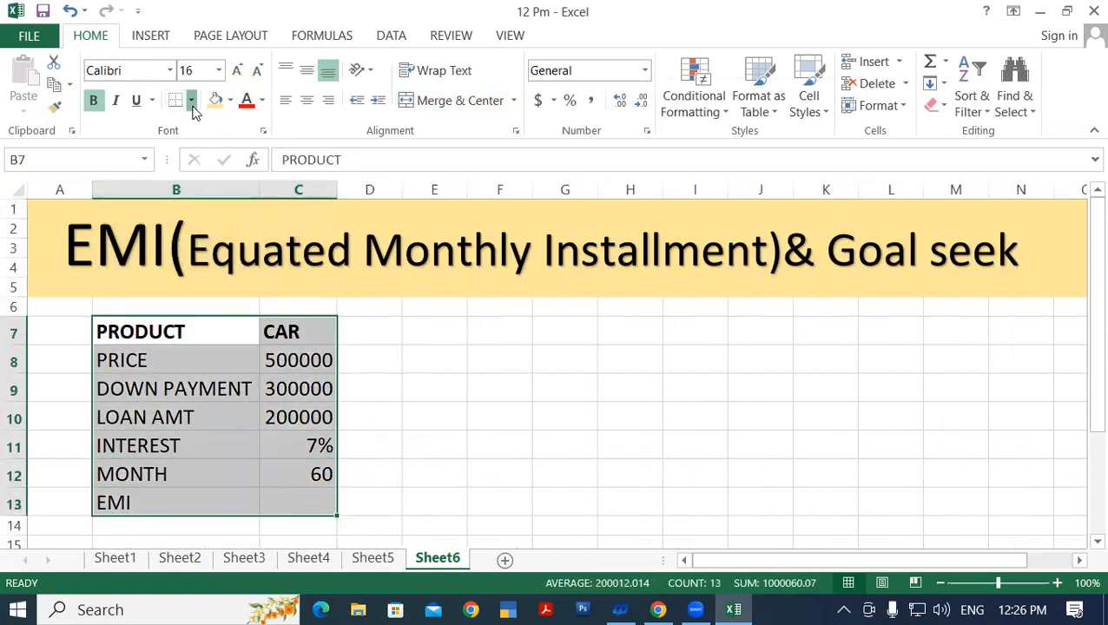
pyautogui.click(191, 100)
pyautogui.click(228, 272)
pyautogui.click(499, 387)
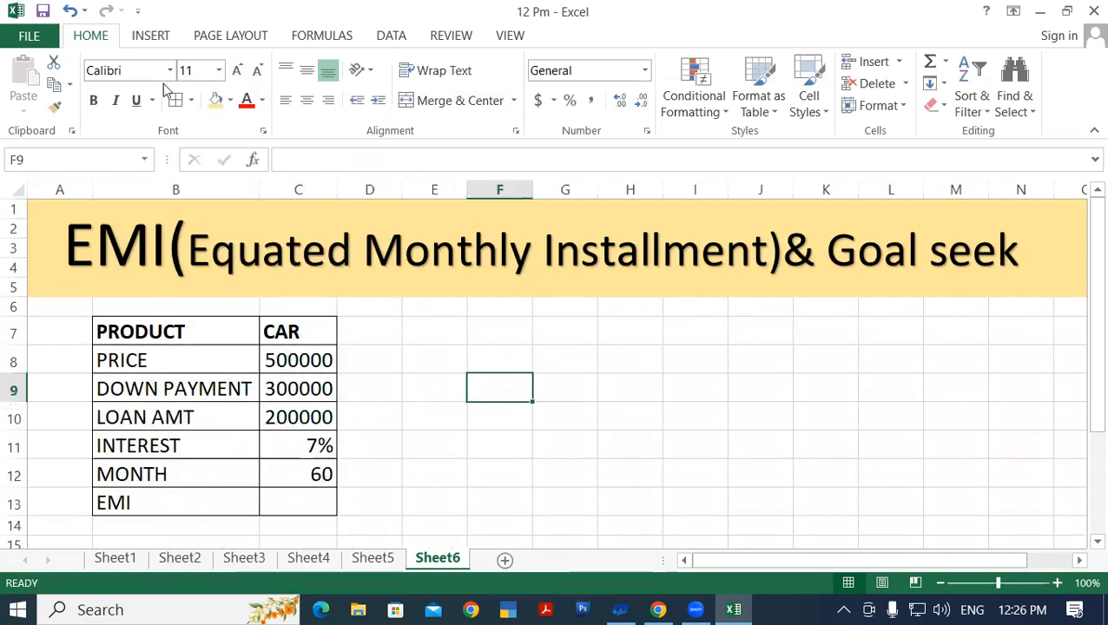
pyautogui.click(42, 11)
pyautogui.click(387, 360)
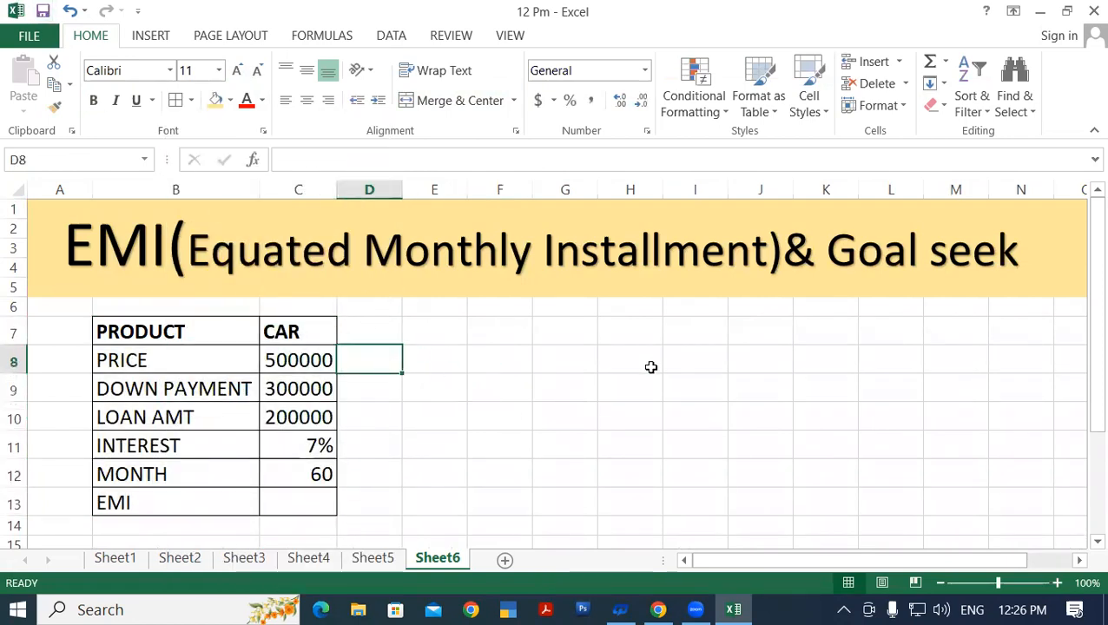
# Calculate the EMI in C13 from the monthly rate, months and loan amount with =PMT(C11/12,C12,C10,1).
pyautogui.moveTo(1092, 287); pyautogui.dragTo(1092, 309)
pyautogui.click(482, 372)
pyautogui.click(288, 457)
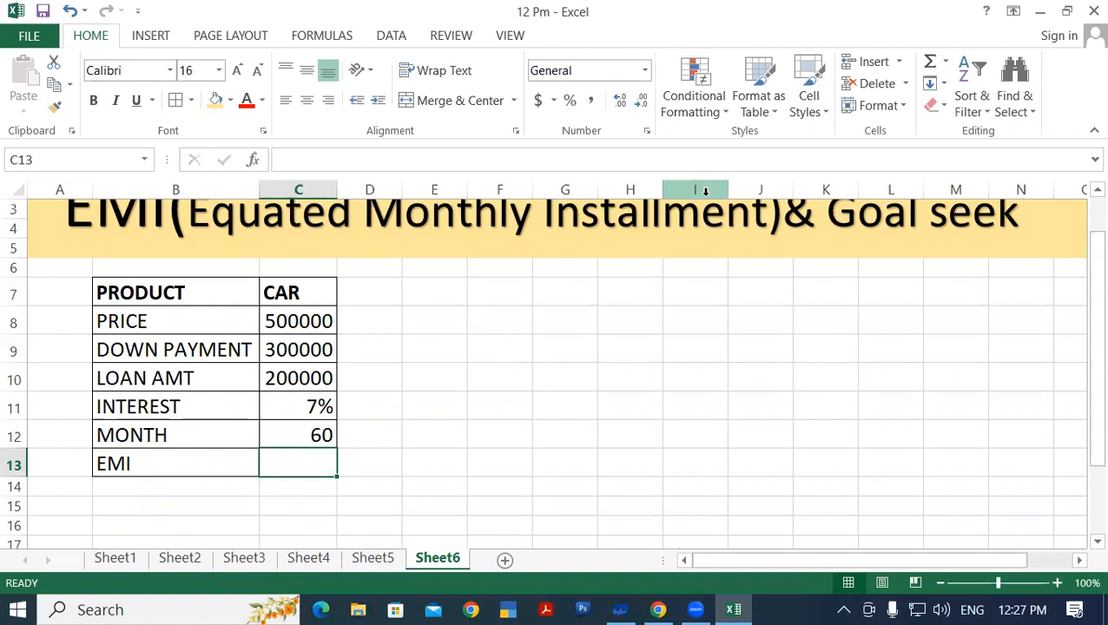
pyautogui.write('=P')
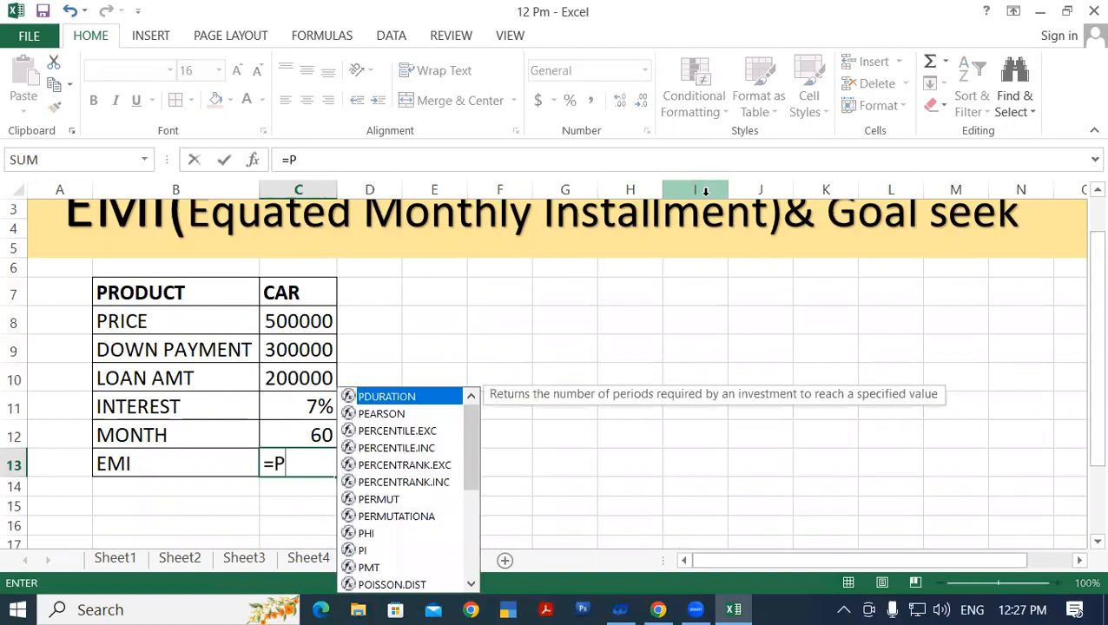
pyautogui.write('MT(')
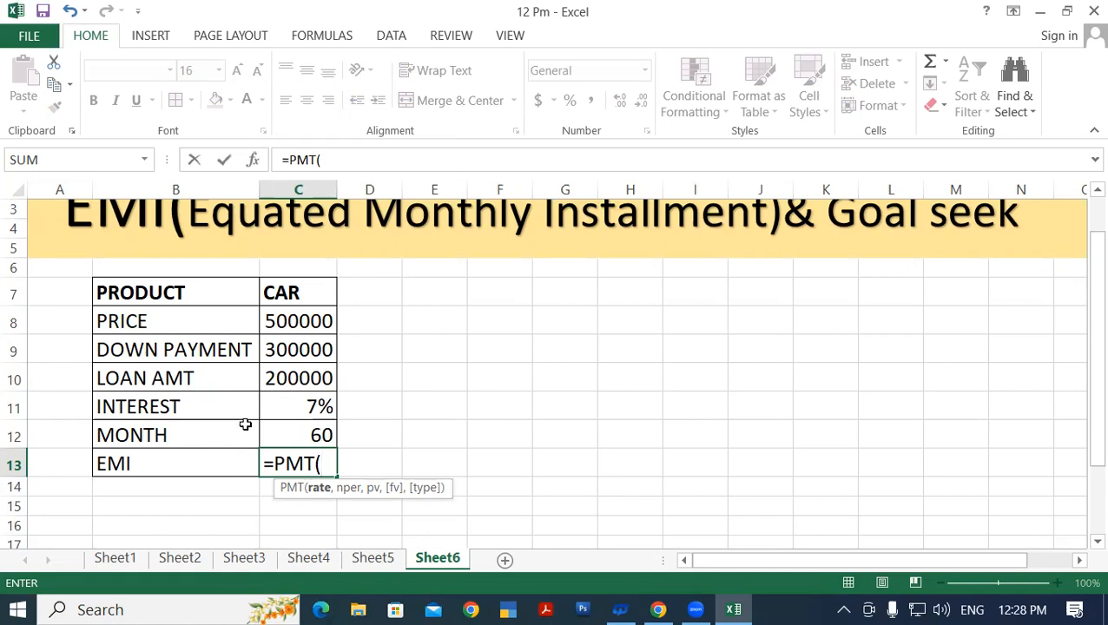
pyautogui.click(292, 408)
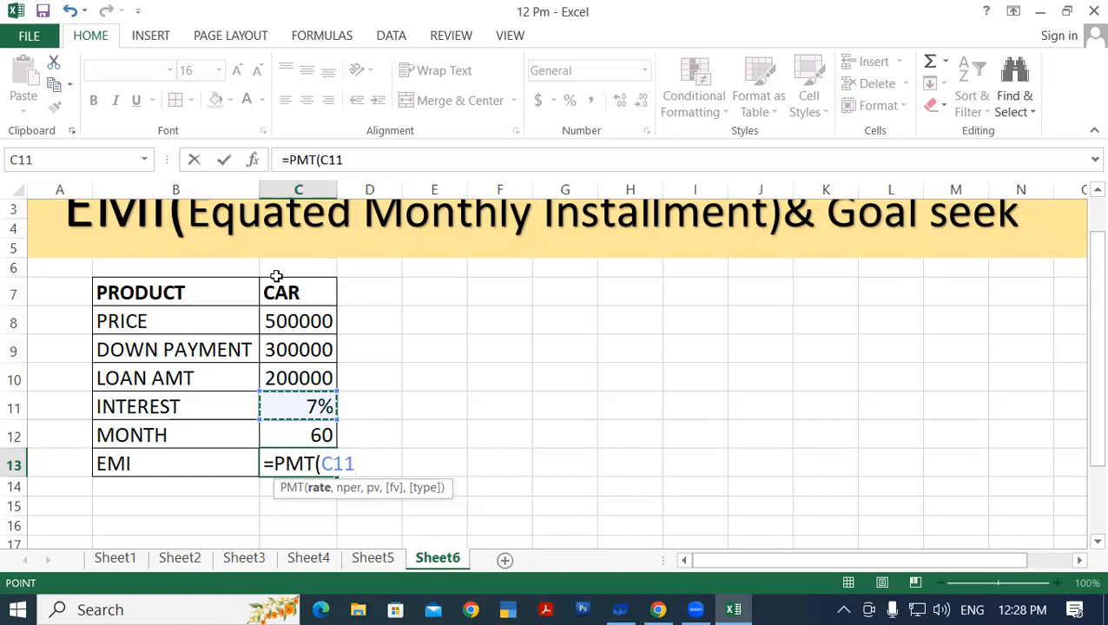
pyautogui.write('/12')
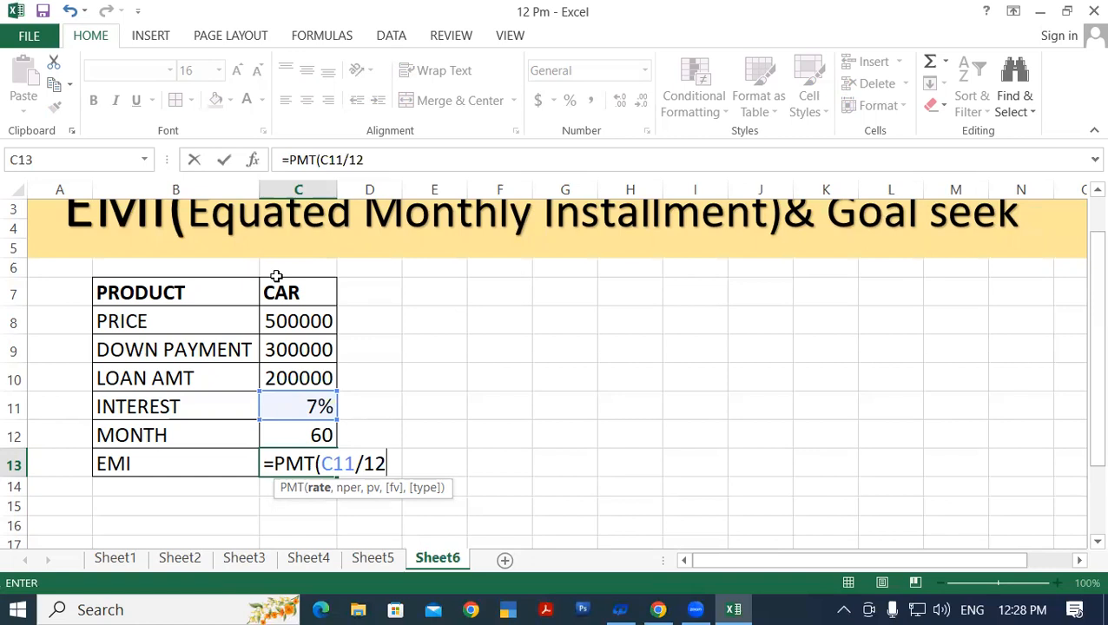
pyautogui.write(',')
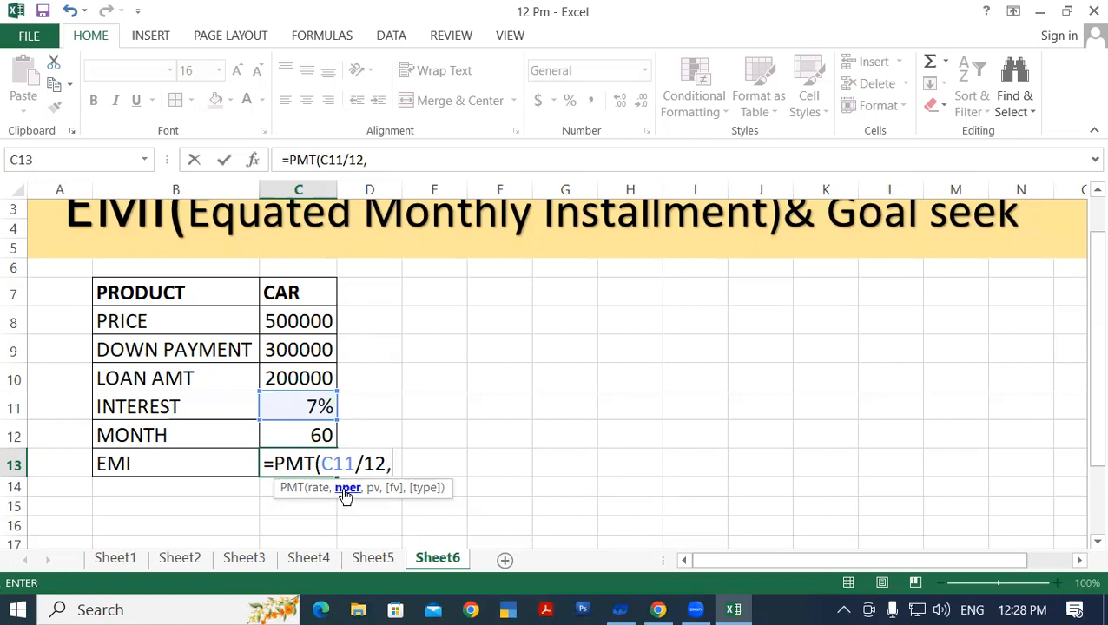
pyautogui.click(263, 426)
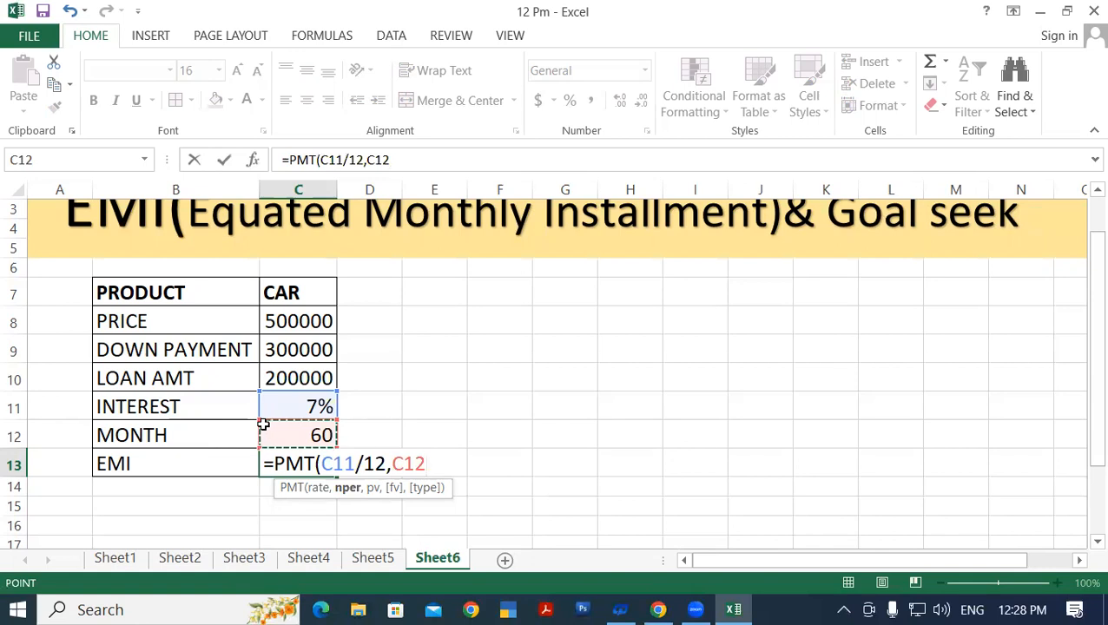
pyautogui.write(',')
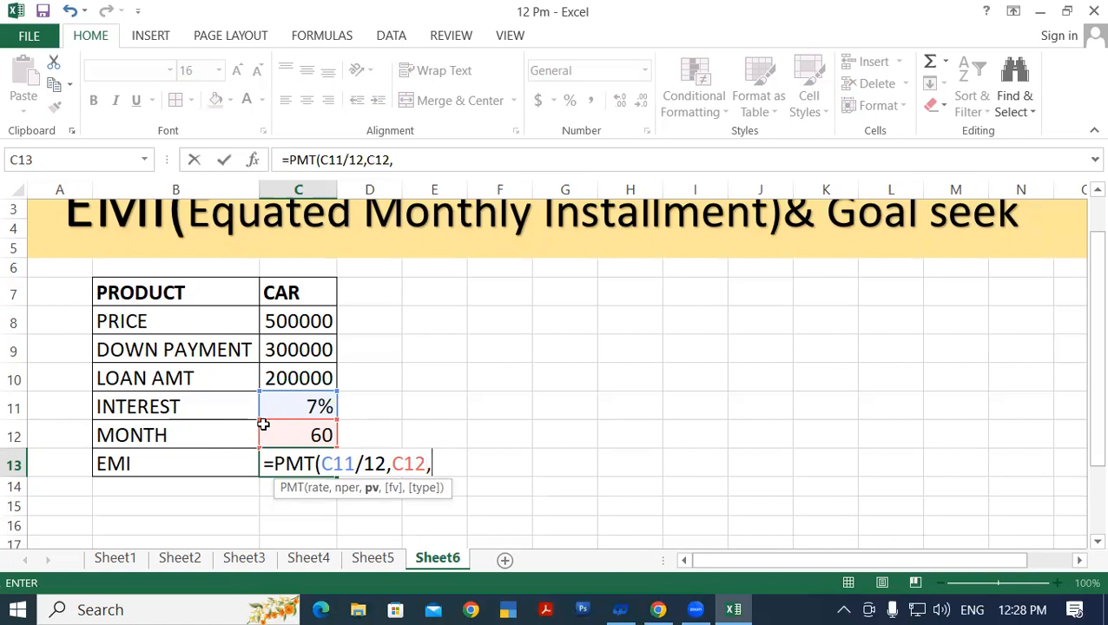
pyautogui.click(291, 379)
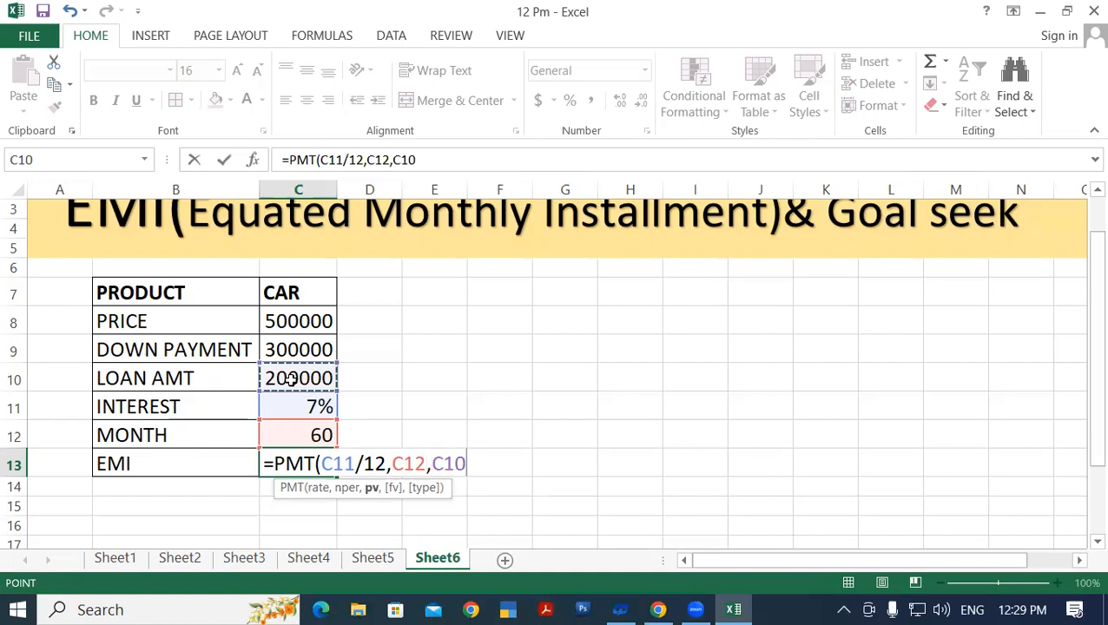
pyautogui.write(',')
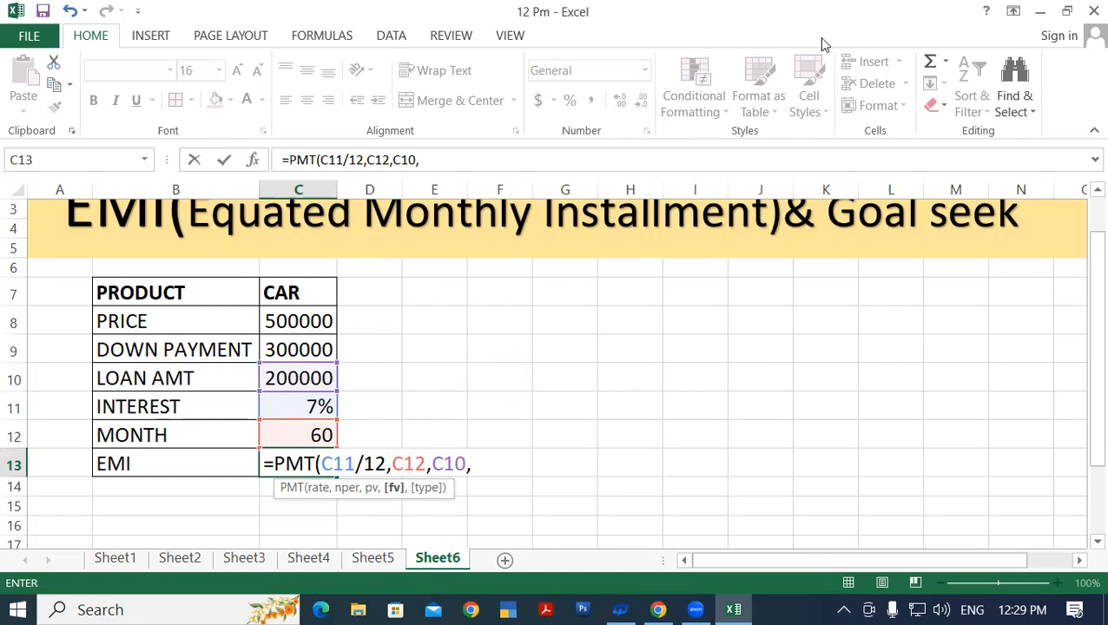
pyautogui.write('1')
pyautogui.write(')')
pyautogui.press('Return')
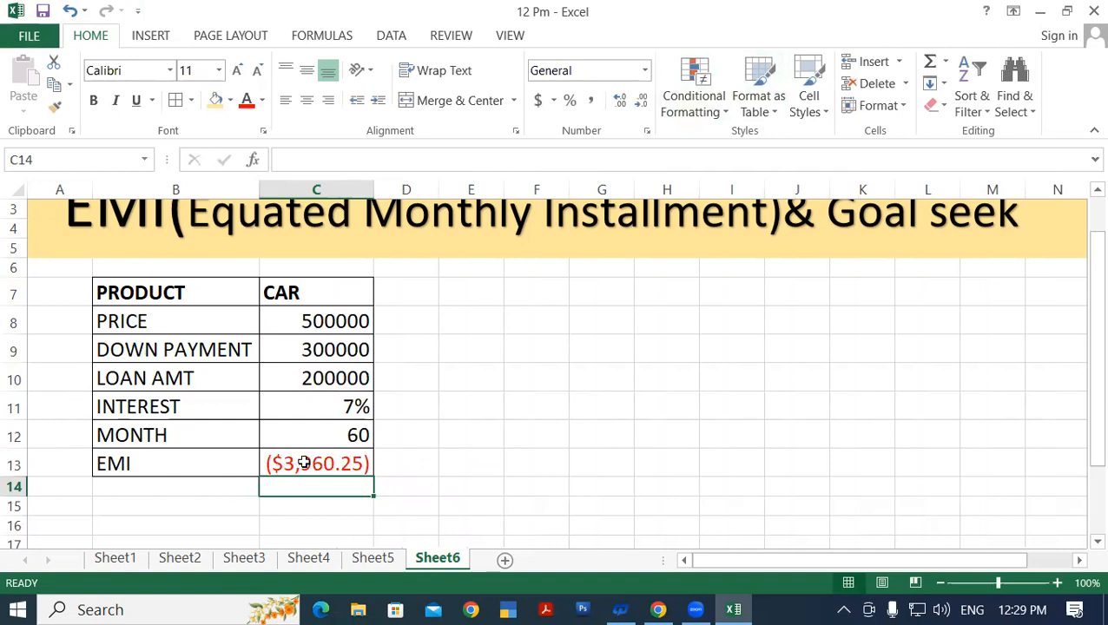
# Format the EMI result in C13 as Number, with negative values in black parentheses.
pyautogui.click(303, 460)
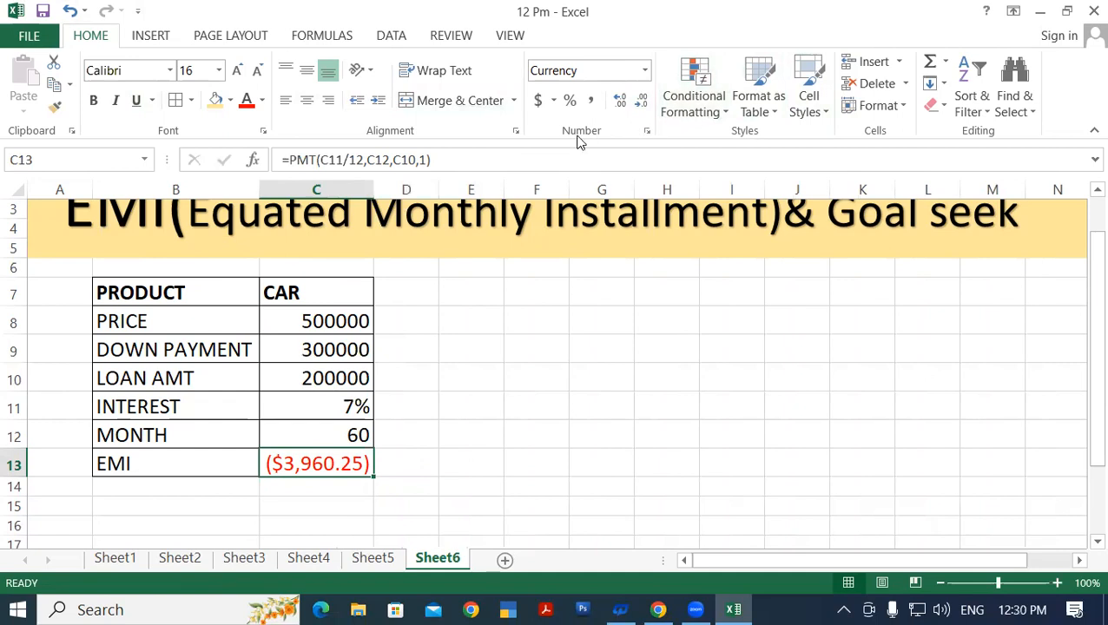
pyautogui.click(647, 132)
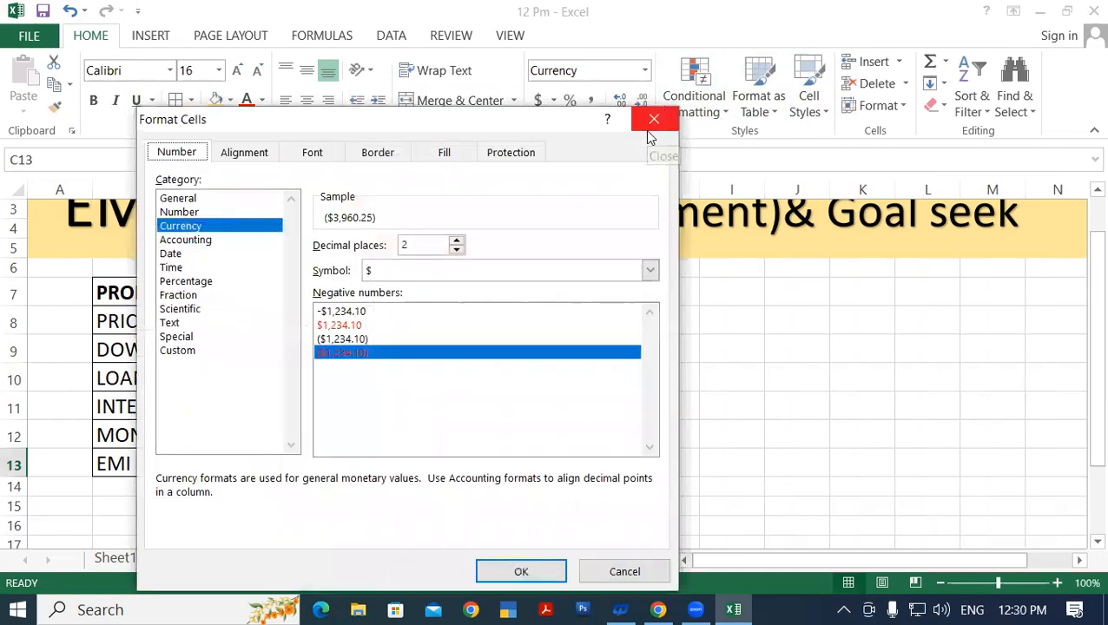
pyautogui.click(180, 213)
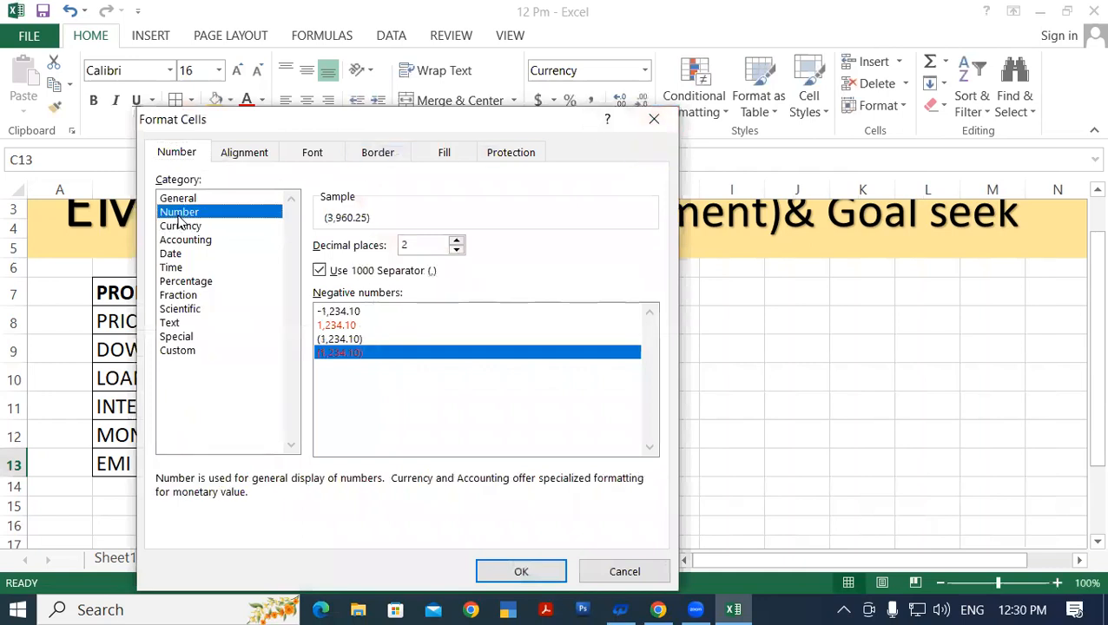
pyautogui.click(330, 340)
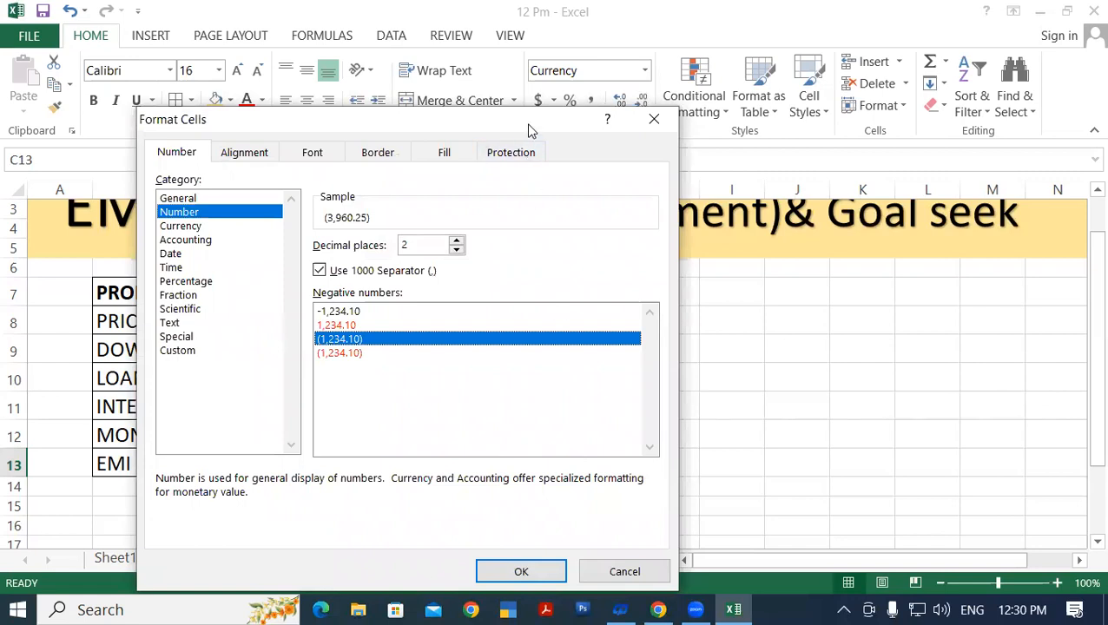
pyautogui.moveTo(528, 126); pyautogui.dragTo(587, 20)
pyautogui.click(583, 465)
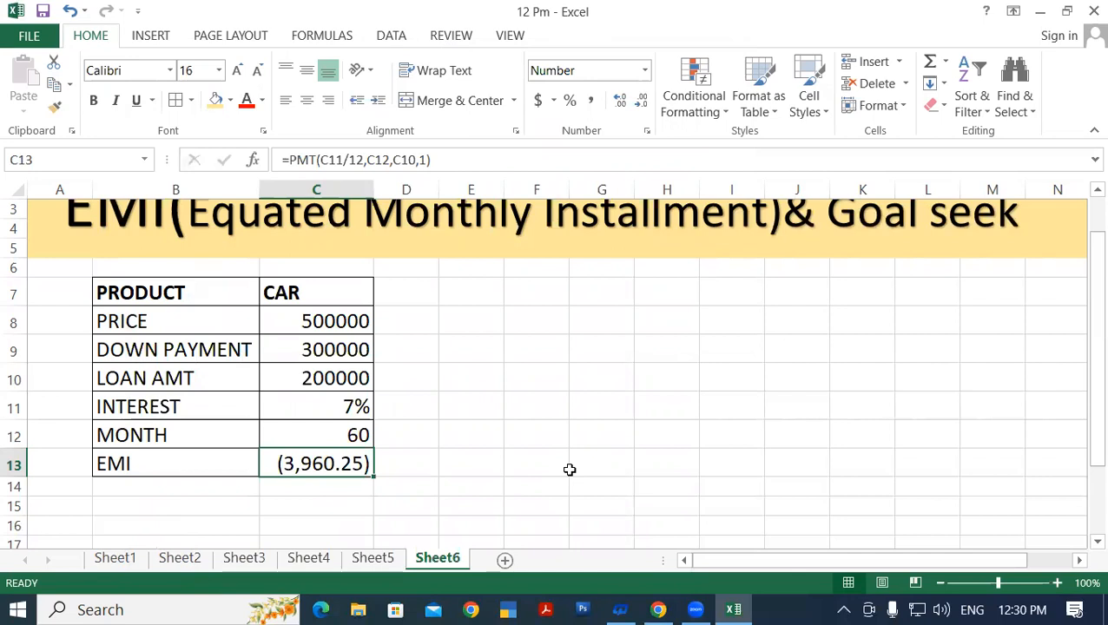
# Enter a comparison payment formula in E11 that skips the future value and uses type 1: =PMT(C11/12,C12,C10,,1).
pyautogui.click(468, 404)
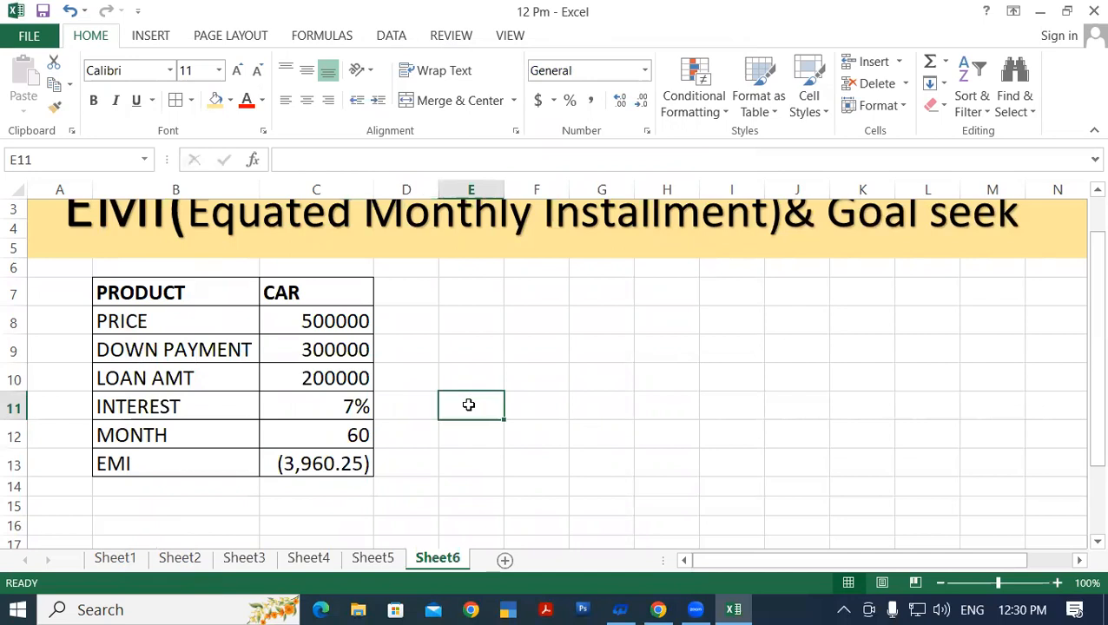
pyautogui.write('=')
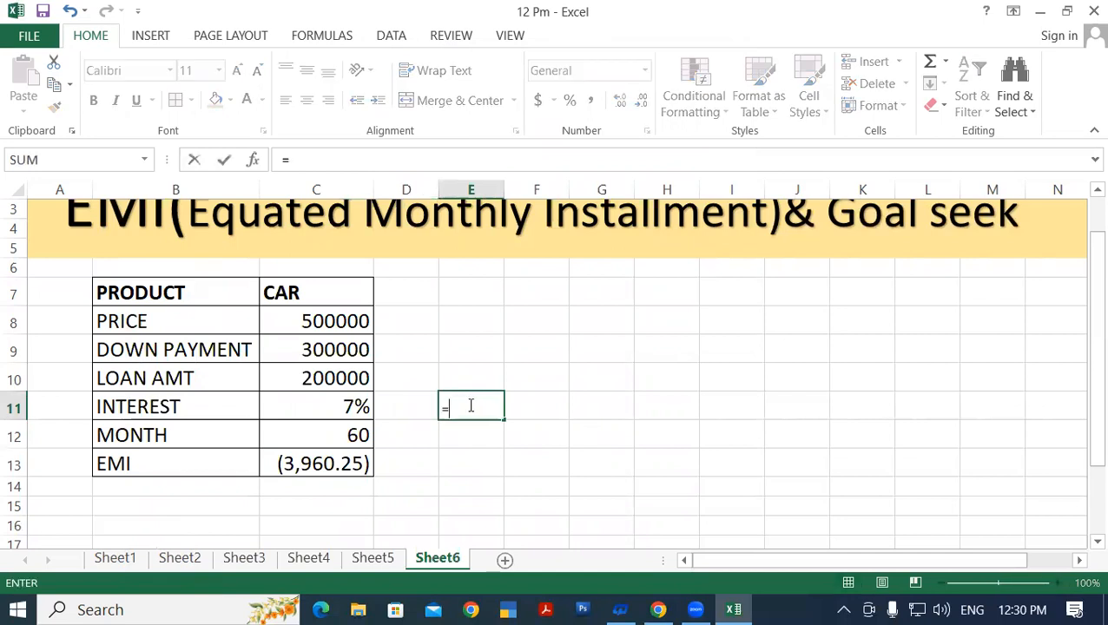
pyautogui.write('PMT(')
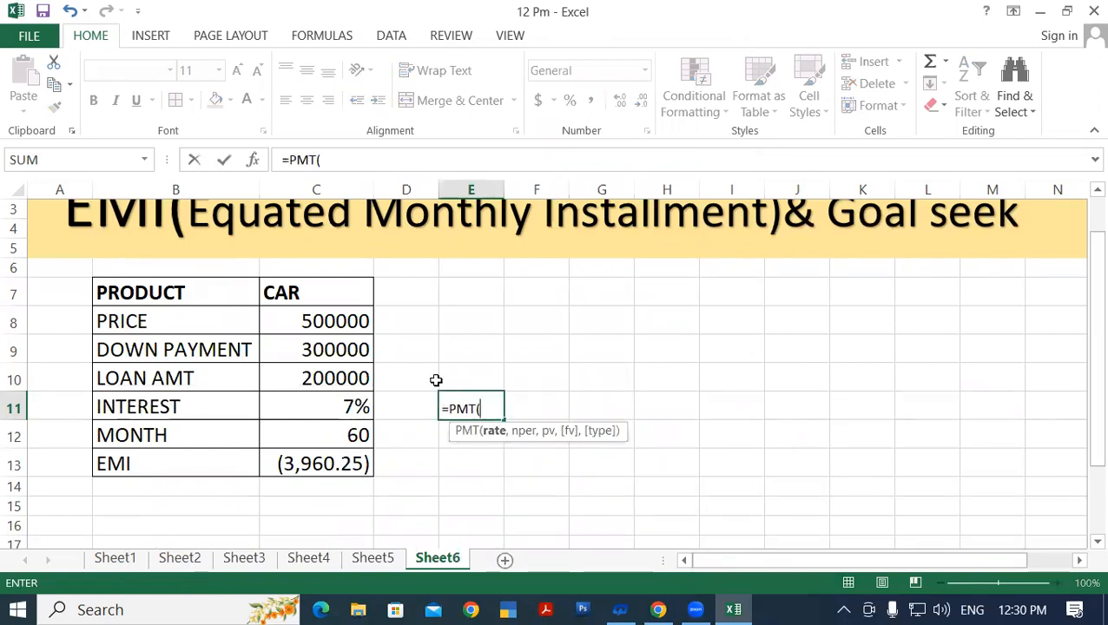
pyautogui.click(351, 407)
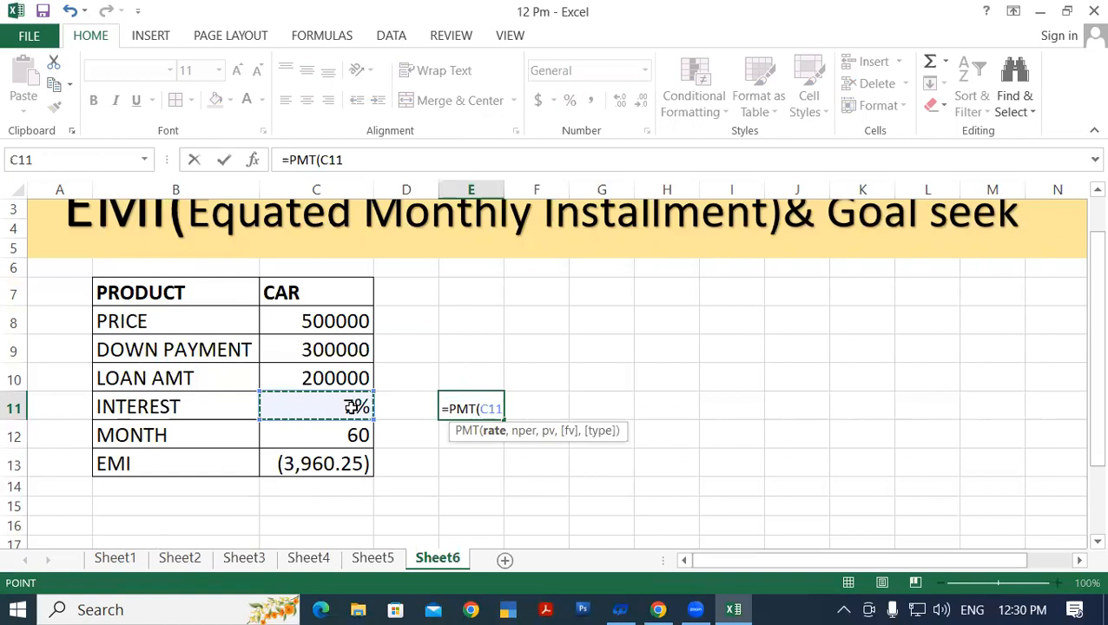
pyautogui.write('/12')
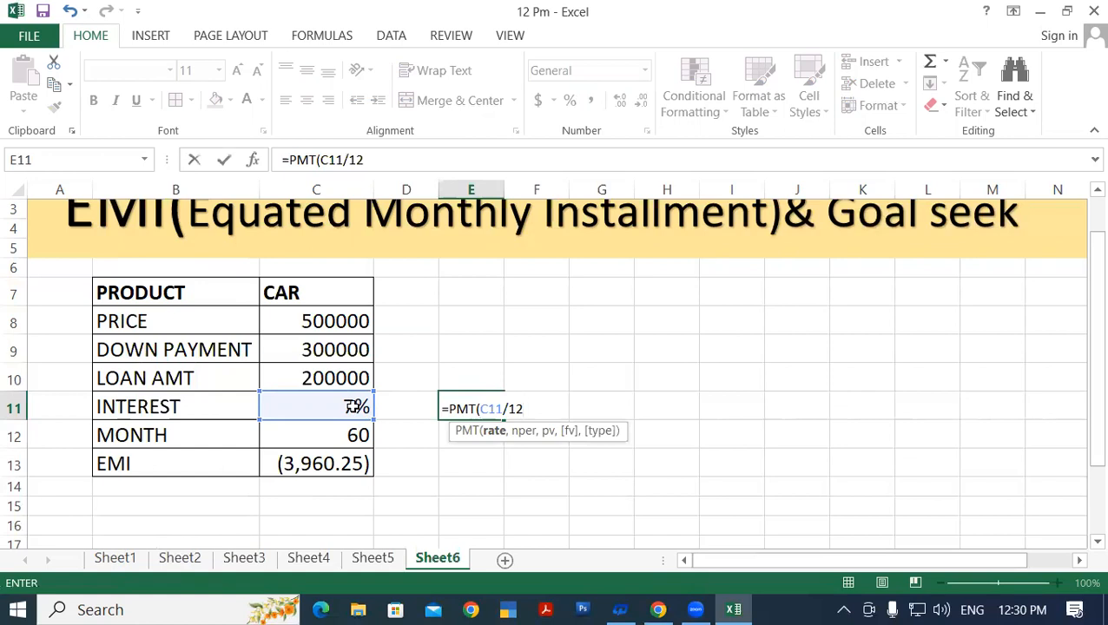
pyautogui.write(',')
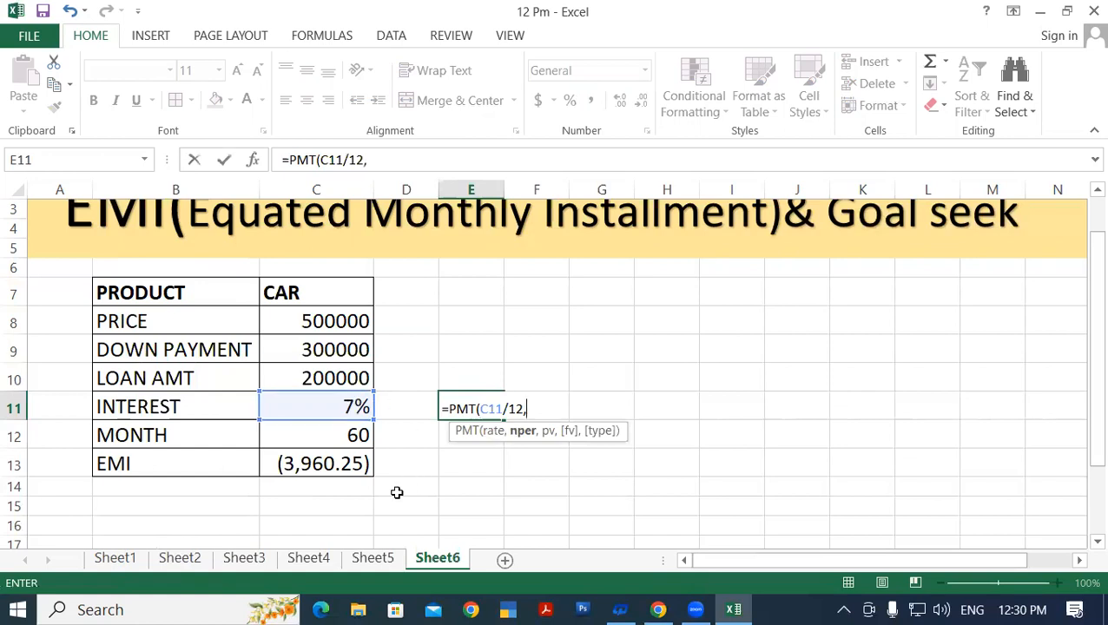
pyautogui.click(318, 437)
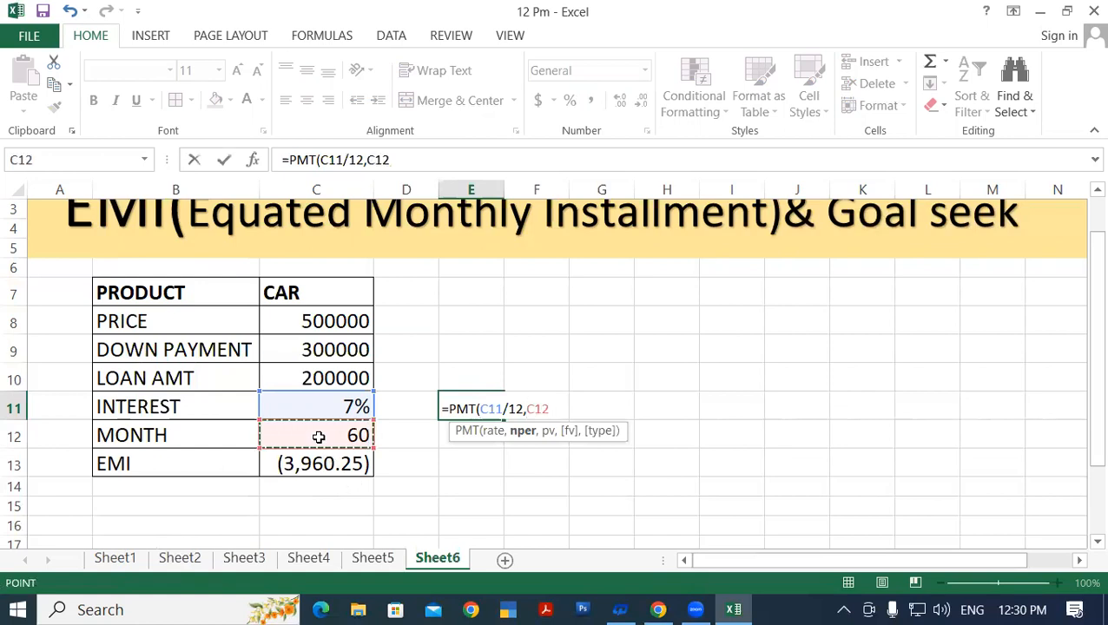
pyautogui.write(',')
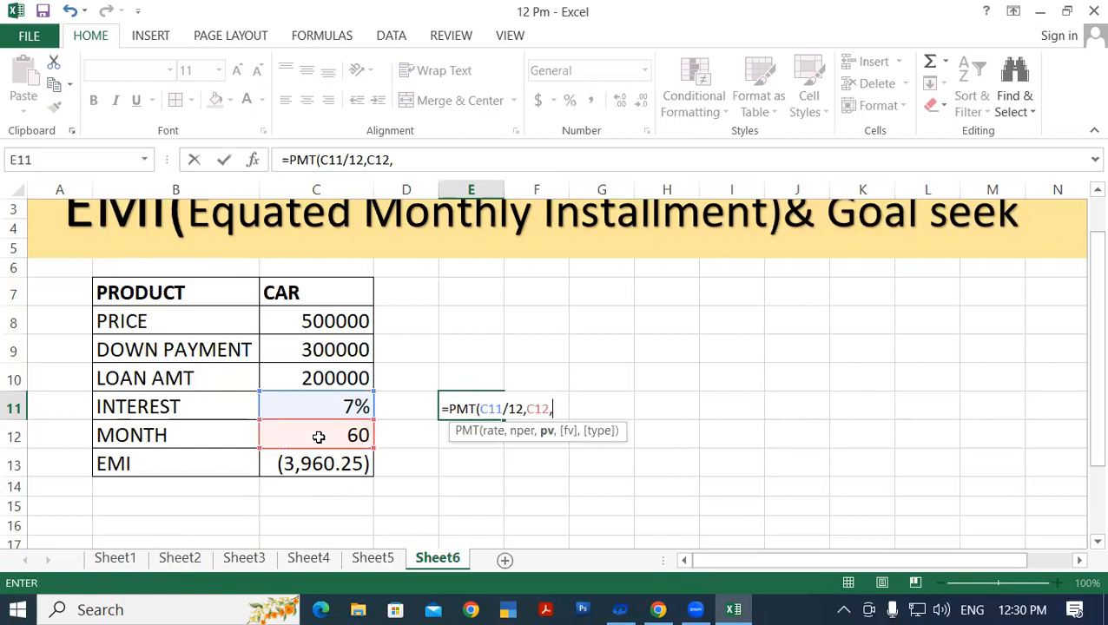
pyautogui.click(361, 370)
pyautogui.write(',')
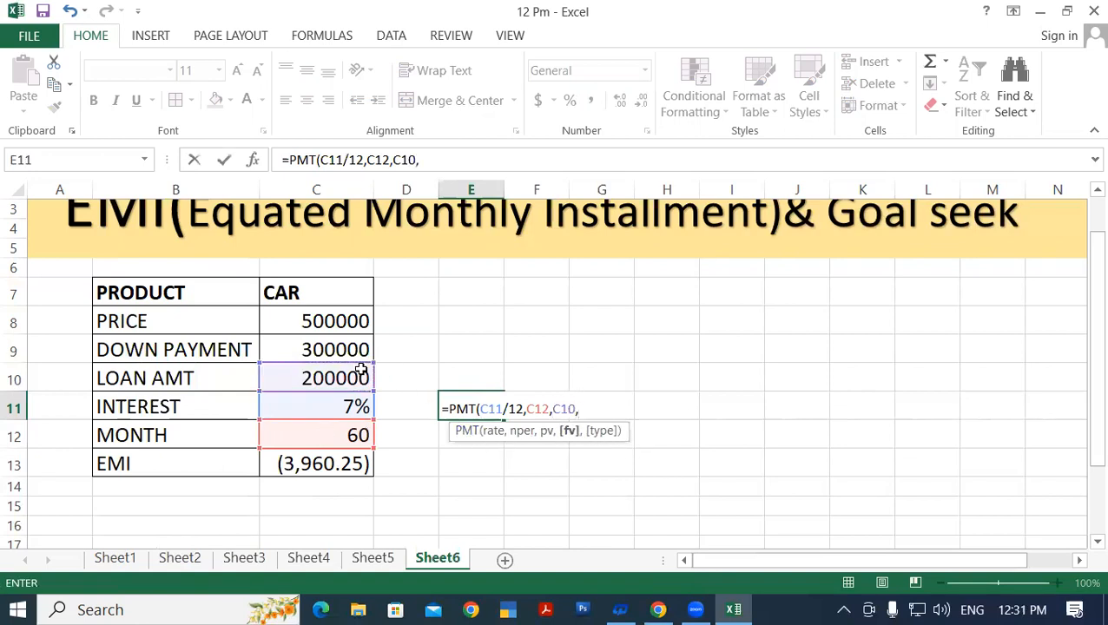
pyautogui.write(',1')
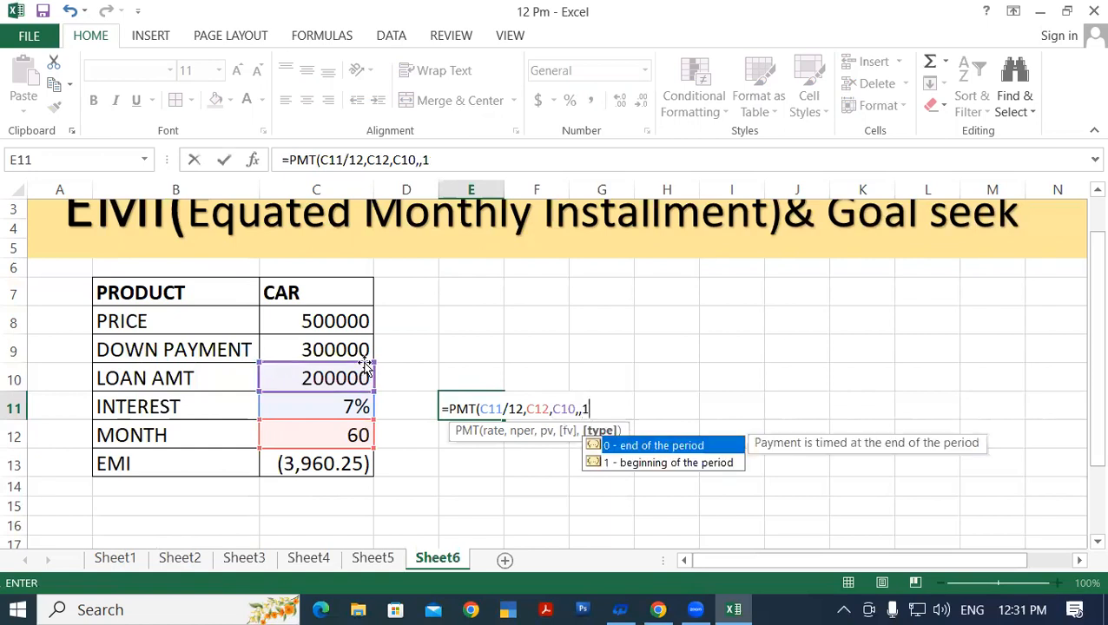
pyautogui.write(')')
pyautogui.press('Return')
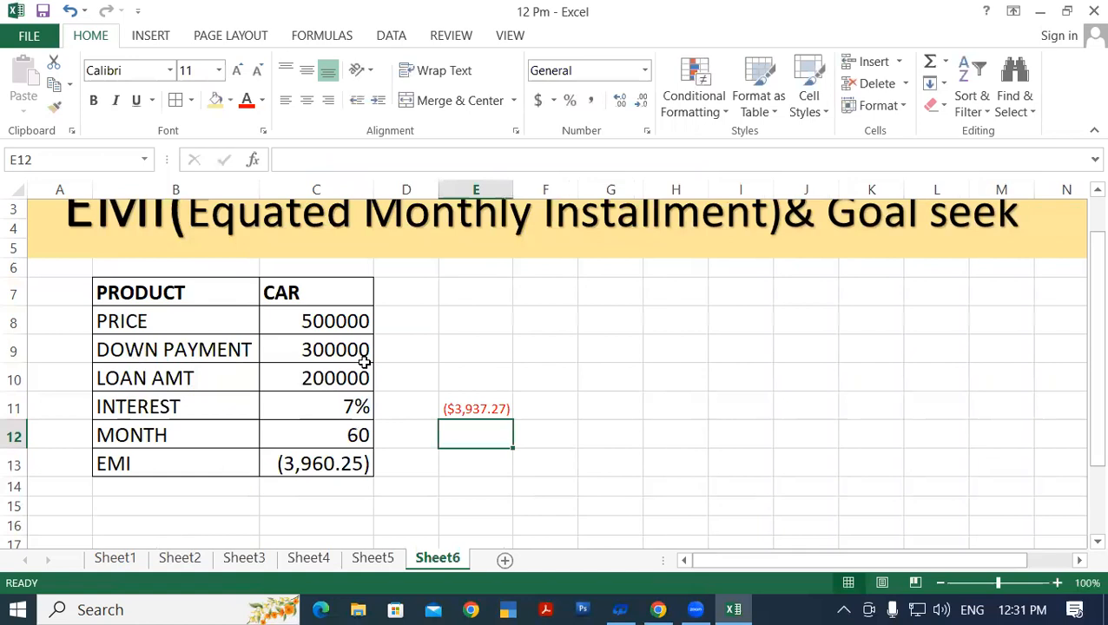
# Remove the skipped future-value argument from the comparison formula in E11, making it =PMT(C11/12,C12,C10,1).
pyautogui.click(462, 405)
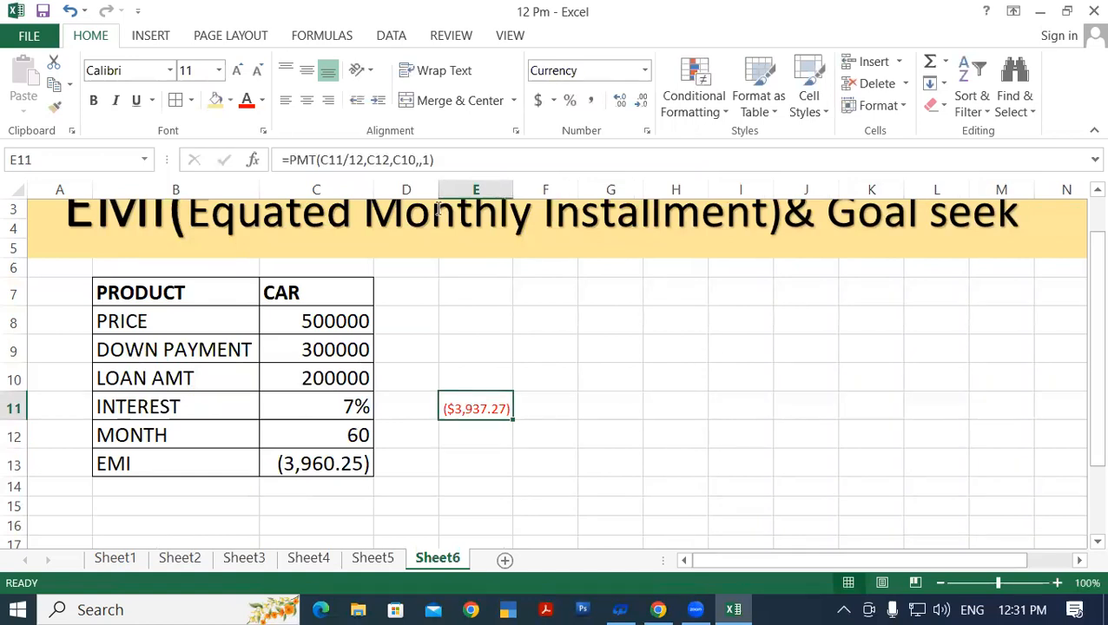
pyautogui.click(438, 162)
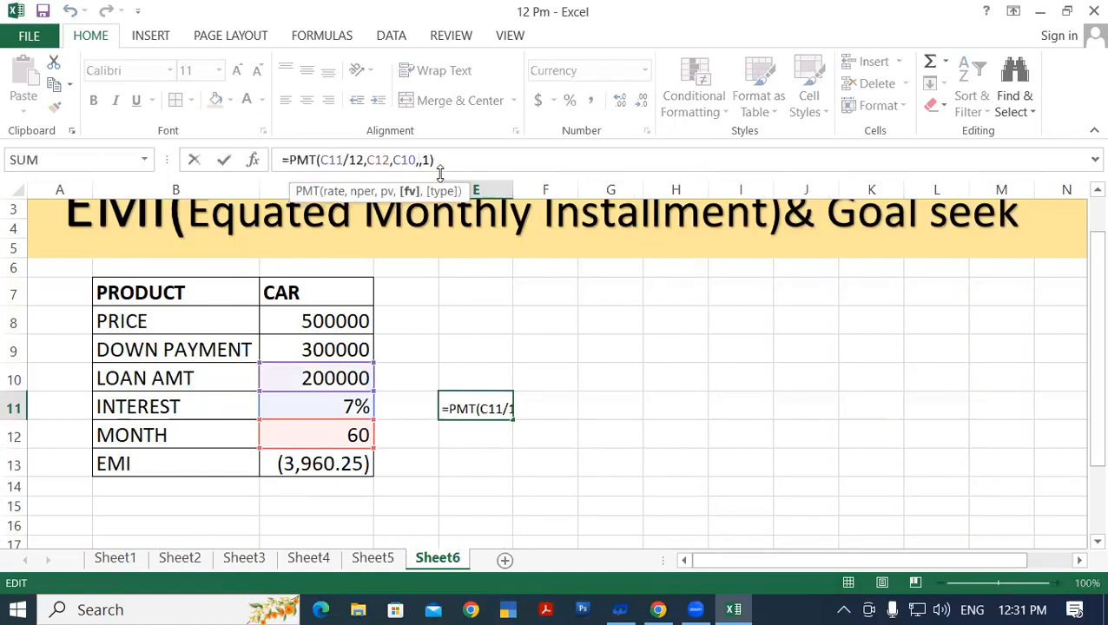
pyautogui.press('BackSpace')
pyautogui.press('Return')
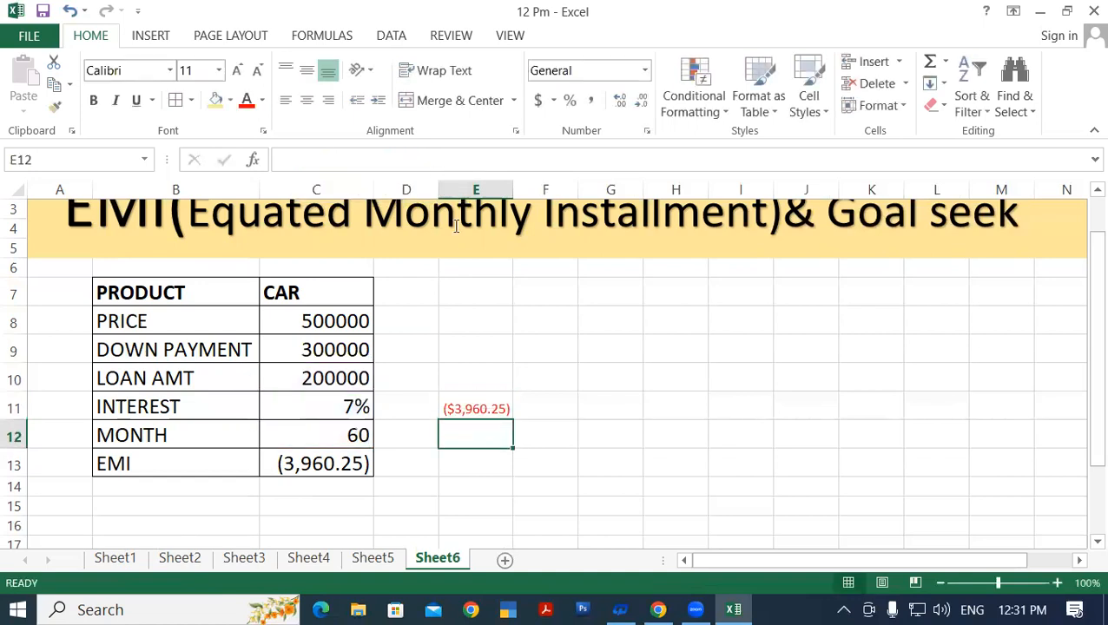
# Format cell E11 as Number, with negative values in black parentheses.
pyautogui.click(484, 412)
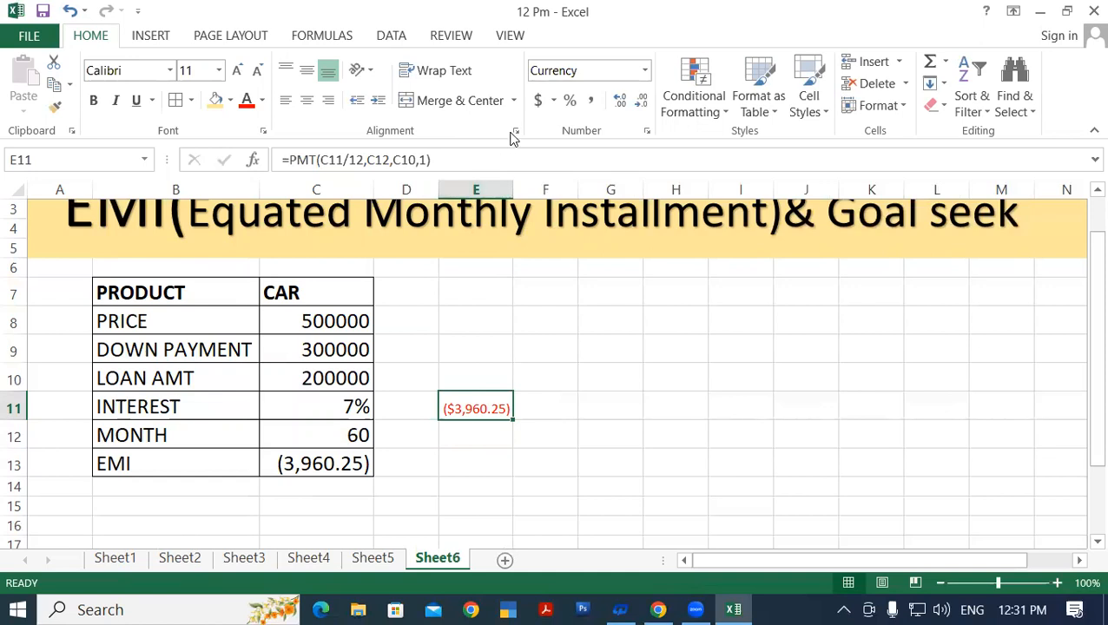
pyautogui.click(647, 131)
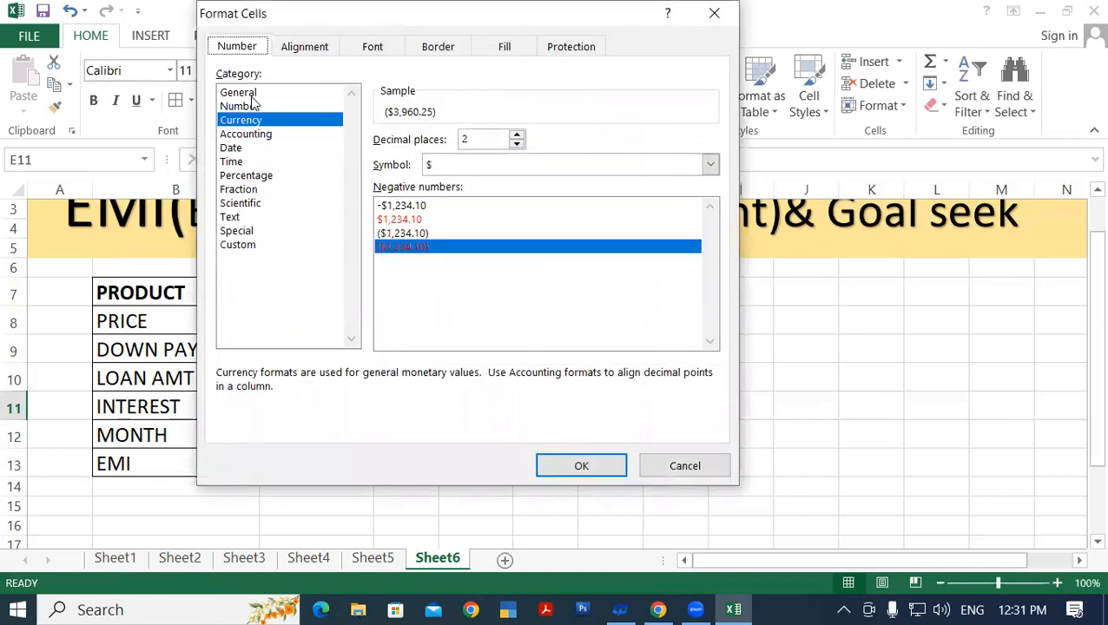
pyautogui.click(251, 95)
pyautogui.click(251, 108)
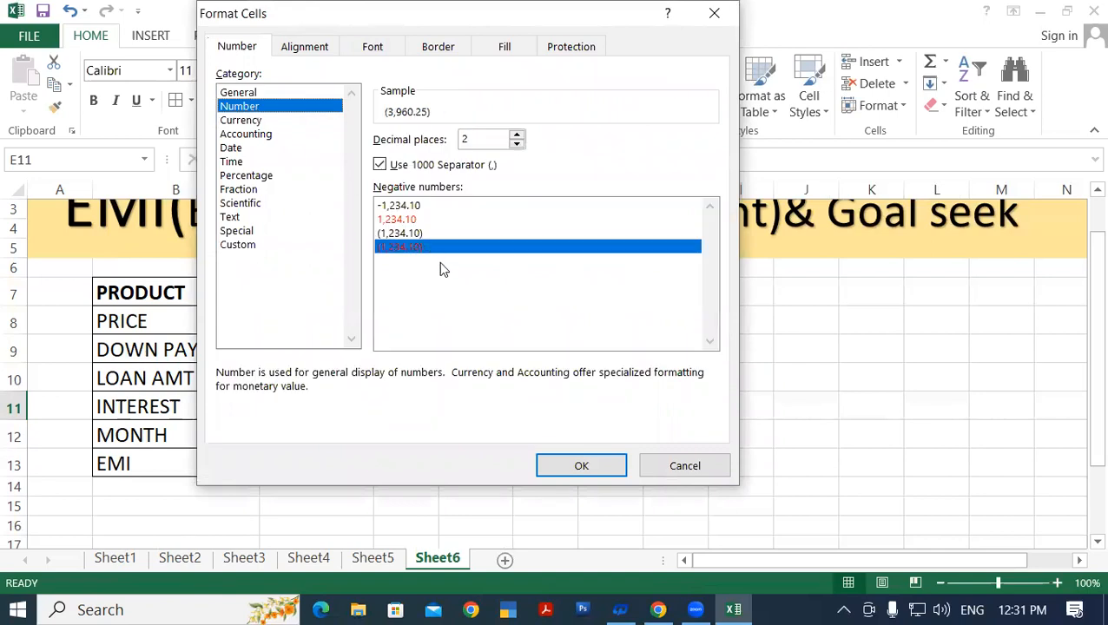
pyautogui.click(405, 233)
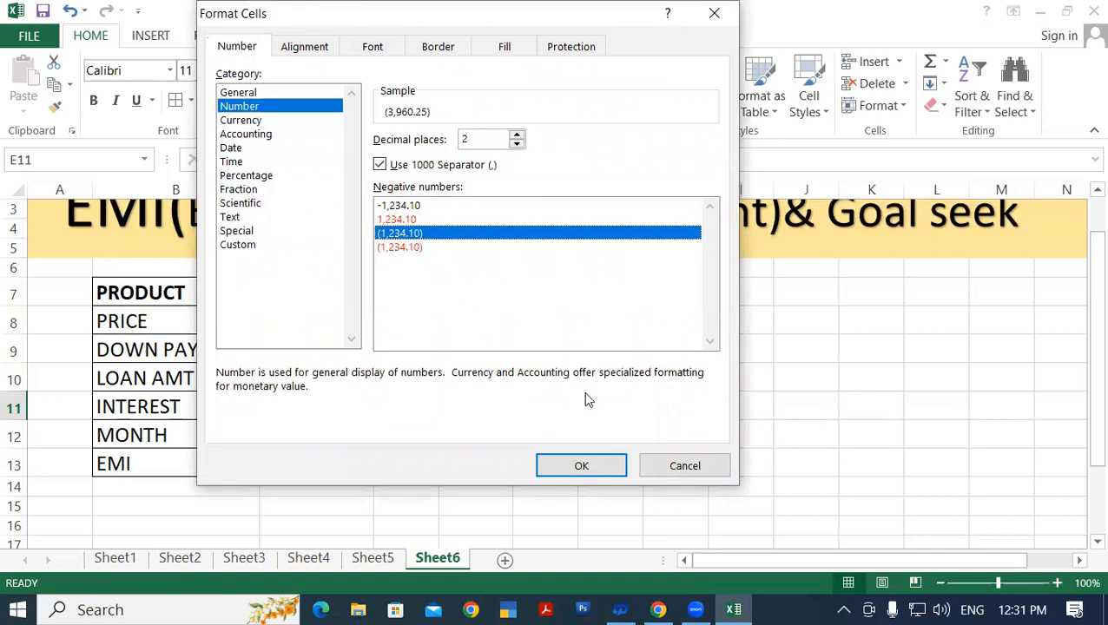
pyautogui.click(606, 467)
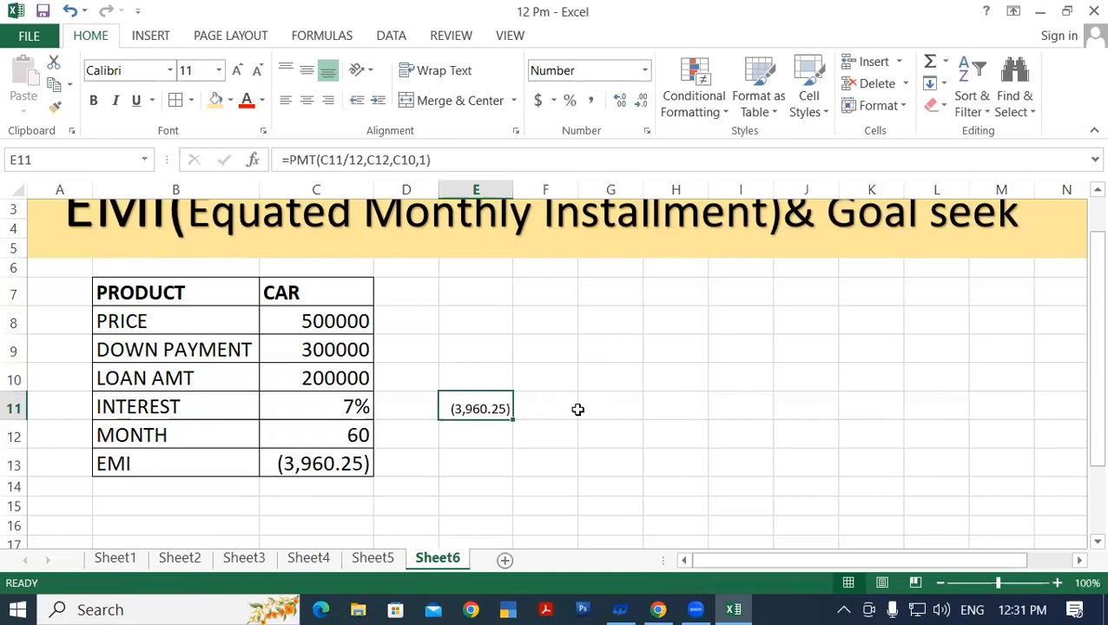
# Clear the comparison formula in E11 and calculate the total repayment there with =C13*C12.
pyautogui.press('Delete')
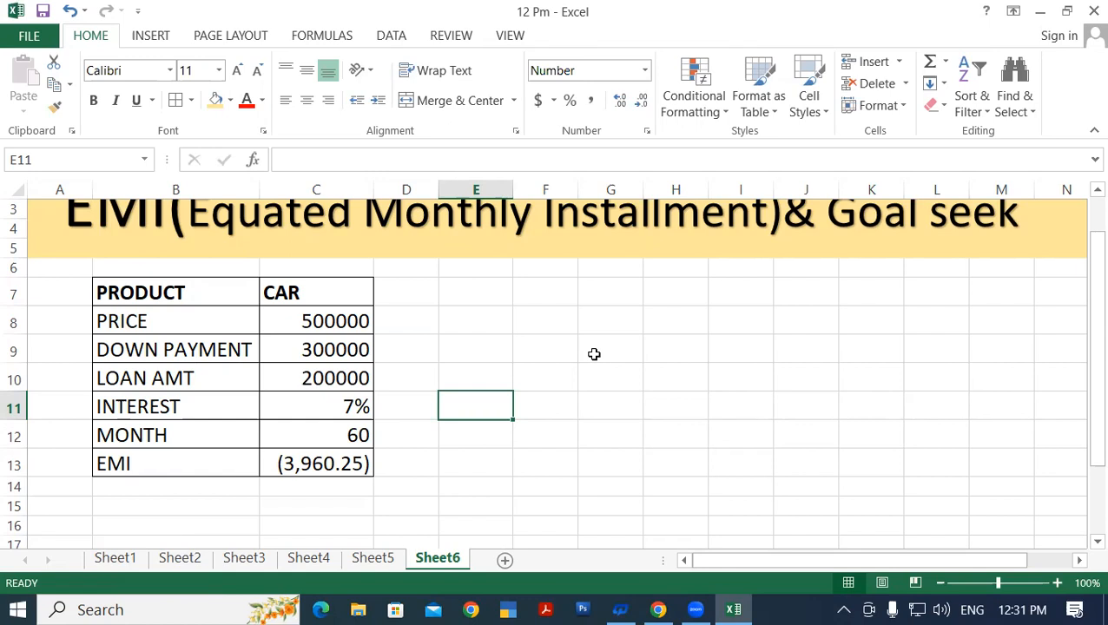
pyautogui.write('=')
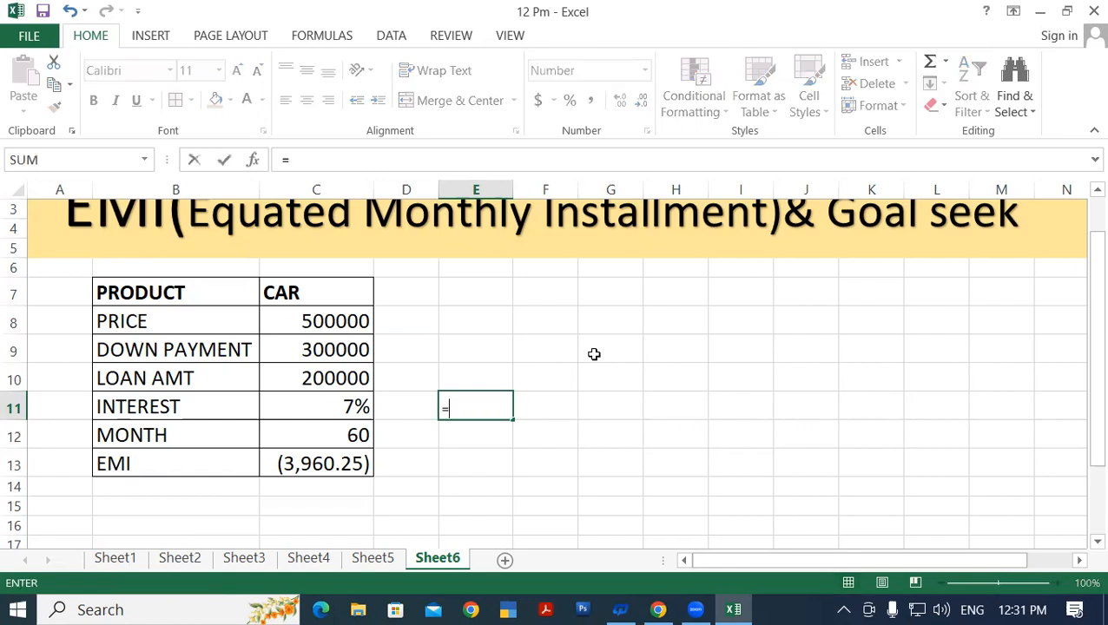
pyautogui.click(352, 454)
pyautogui.write('*')
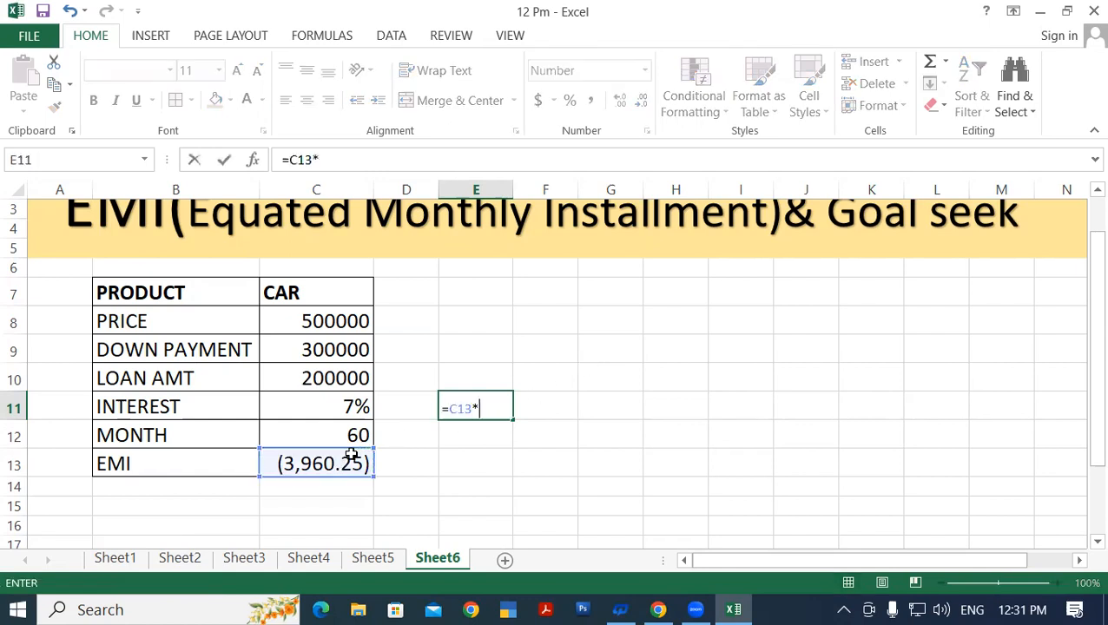
pyautogui.click(318, 424)
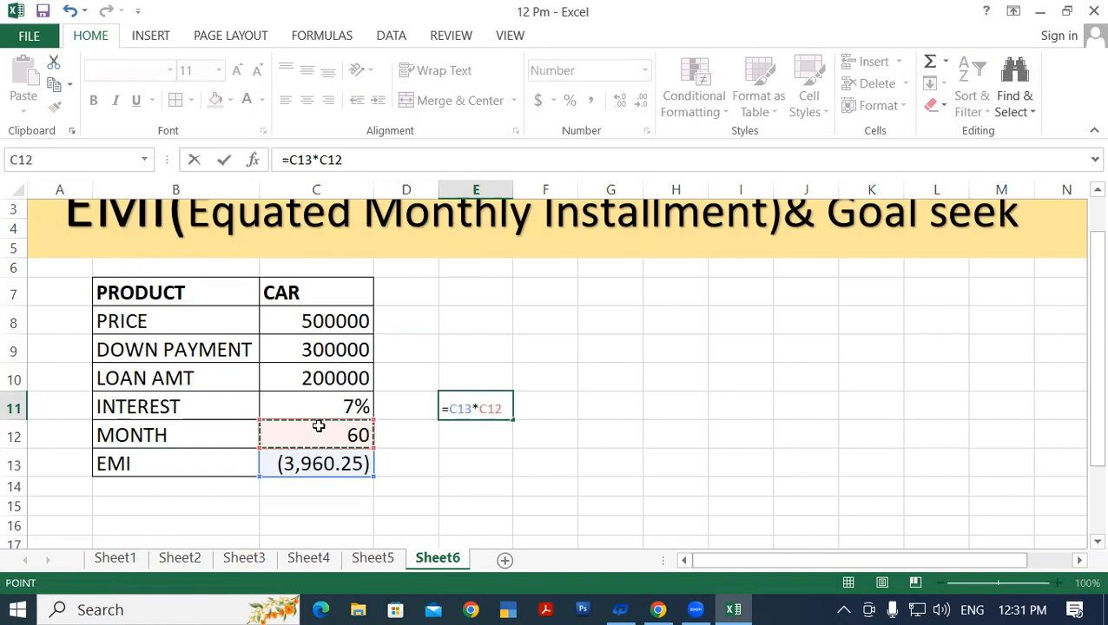
pyautogui.press('Return')
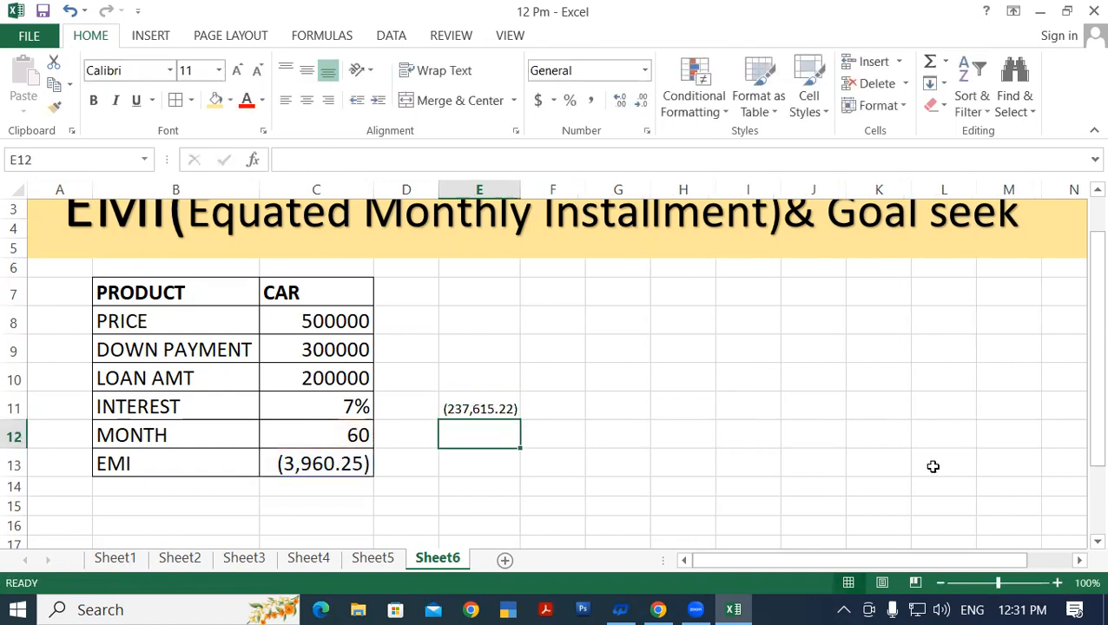
# Widen column E and increase the font size of the total in E11 to 14.
pyautogui.click(500, 186)
pyautogui.moveTo(519, 188); pyautogui.dragTo(544, 188)
pyautogui.click(513, 419)
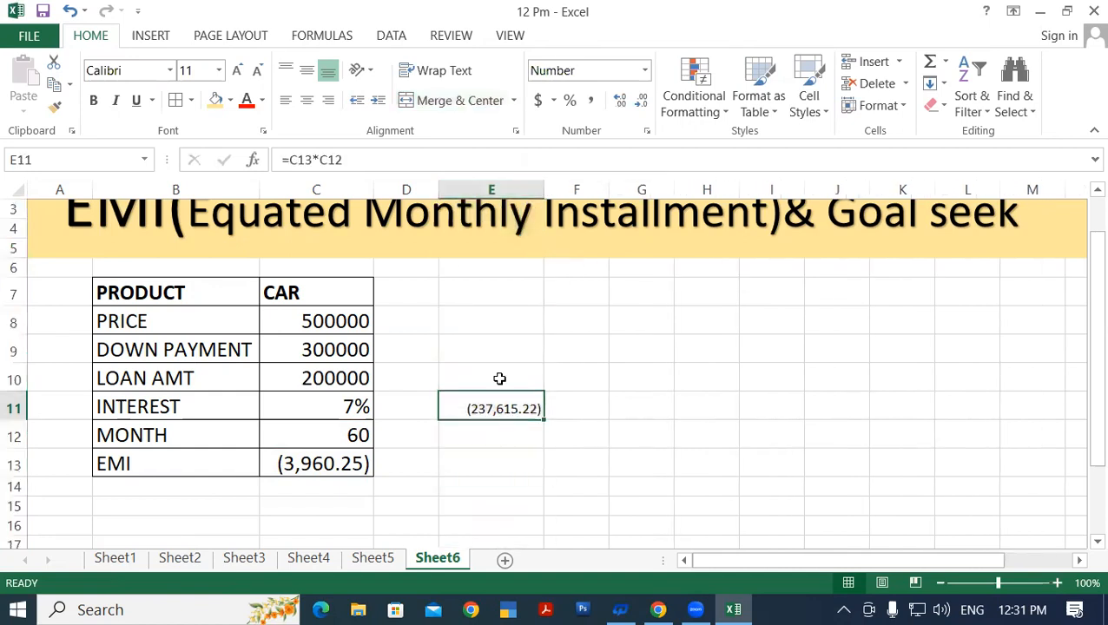
pyautogui.click(238, 71)
pyautogui.click(238, 70)
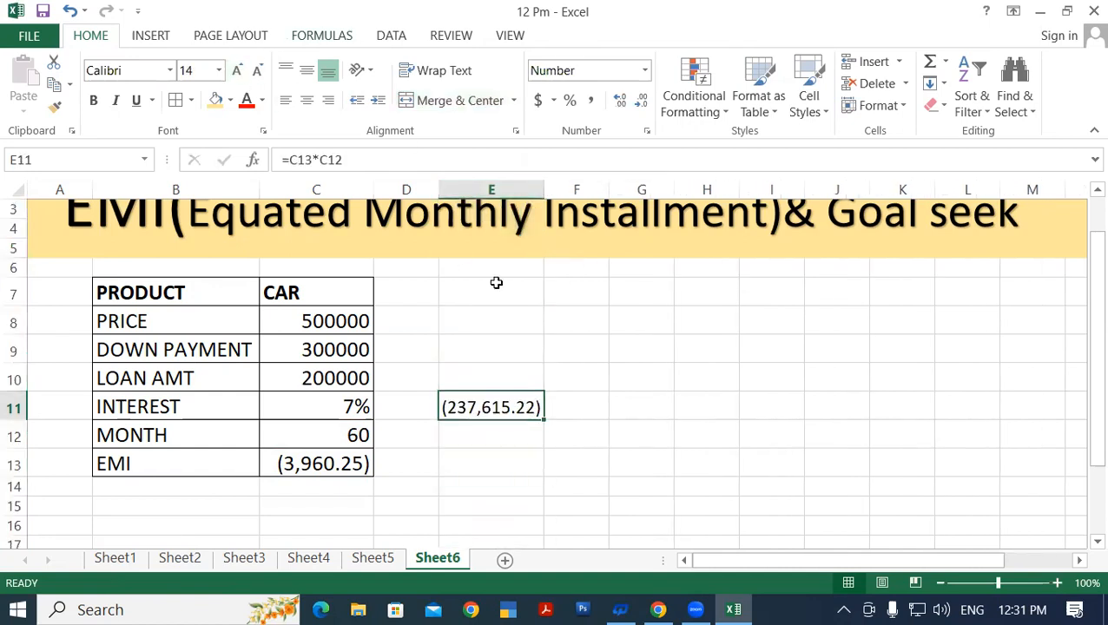
pyautogui.click(615, 372)
pyautogui.click(326, 379)
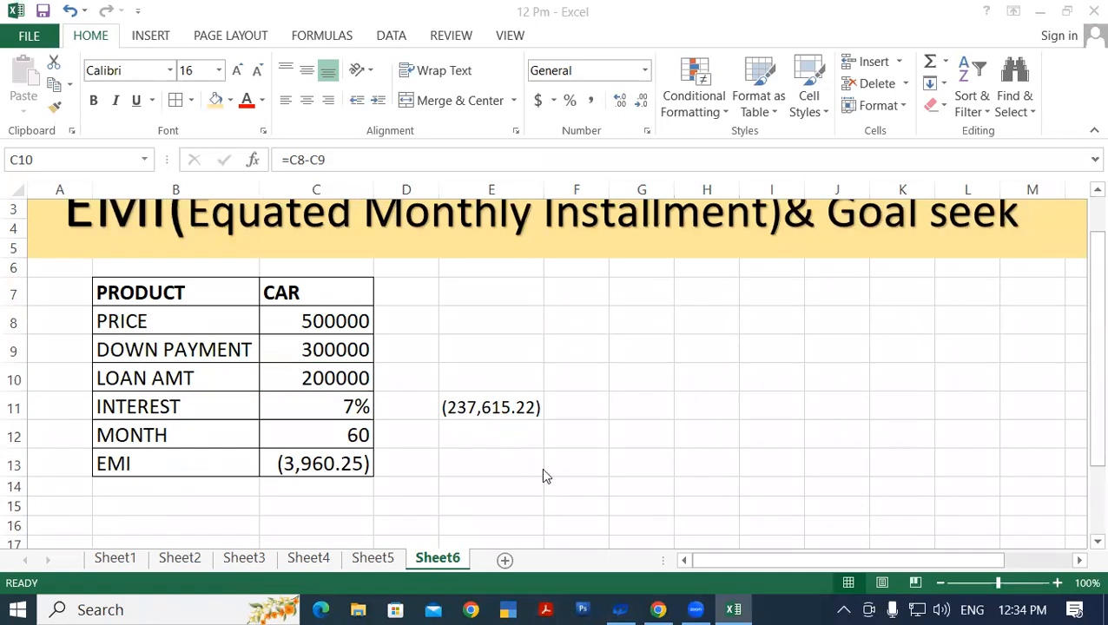
# Handwrite the PMT syntax over the sheet as a red annotation: =Pmt(select intt/12, select month, select loan amt, 1).
pyautogui.moveTo(507, 297)
pyautogui.mouseDown()
pyautogui.moveTo(538, 294)
pyautogui.moveTo(534, 315)
pyautogui.mouseUp()
pyautogui.moveTo(554, 274)
pyautogui.mouseDown()
pyautogui.moveTo(560, 317)
pyautogui.moveTo(566, 258)
pyautogui.moveTo(563, 286)
pyautogui.moveTo(594, 299)
pyautogui.moveTo(608, 287)
pyautogui.moveTo(643, 304)
pyautogui.moveTo(651, 274)
pyautogui.mouseUp()
pyautogui.moveTo(682, 220)
pyautogui.mouseDown()
pyautogui.moveTo(653, 299)
pyautogui.moveTo(702, 351)
pyautogui.mouseUp()
pyautogui.moveTo(702, 271)
pyautogui.mouseDown()
pyautogui.moveTo(707, 292)
pyautogui.moveTo(708, 274)
pyautogui.moveTo(773, 279)
pyautogui.moveTo(792, 260)
pyautogui.moveTo(812, 265)
pyautogui.moveTo(807, 253)
pyautogui.moveTo(838, 252)
pyautogui.moveTo(844, 271)
pyautogui.moveTo(840, 244)
pyautogui.moveTo(866, 270)
pyautogui.moveTo(881, 237)
pyautogui.moveTo(901, 261)
pyautogui.moveTo(873, 248)
pyautogui.moveTo(901, 248)
pyautogui.mouseUp()
pyautogui.moveTo(935, 213); pyautogui.dragTo(907, 316)
pyautogui.moveTo(955, 245)
pyautogui.mouseDown()
pyautogui.moveTo(953, 270)
pyautogui.moveTo(965, 238)
pyautogui.moveTo(959, 269)
pyautogui.moveTo(983, 268)
pyautogui.moveTo(943, 305)
pyautogui.mouseUp()
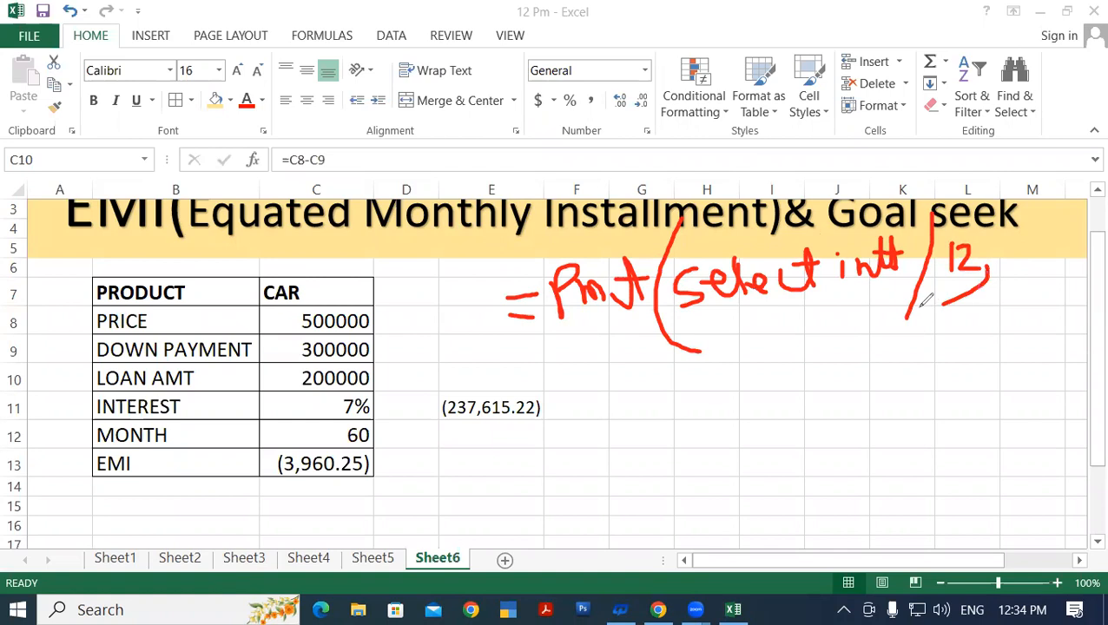
pyautogui.moveTo(1021, 233); pyautogui.dragTo(1007, 265)
pyautogui.moveTo(1033, 242)
pyautogui.mouseDown()
pyautogui.moveTo(1043, 235)
pyautogui.moveTo(1037, 252)
pyautogui.mouseUp()
pyautogui.moveTo(1056, 213)
pyautogui.mouseDown()
pyautogui.moveTo(1065, 245)
pyautogui.moveTo(1096, 240)
pyautogui.moveTo(1101, 223)
pyautogui.mouseUp()
pyautogui.moveTo(724, 375)
pyautogui.mouseDown()
pyautogui.moveTo(721, 404)
pyautogui.moveTo(757, 370)
pyautogui.moveTo(818, 367)
pyautogui.moveTo(824, 387)
pyautogui.mouseUp()
pyautogui.moveTo(830, 340)
pyautogui.mouseDown()
pyautogui.moveTo(829, 369)
pyautogui.moveTo(848, 347)
pyautogui.moveTo(875, 361)
pyautogui.moveTo(861, 383)
pyautogui.mouseUp()
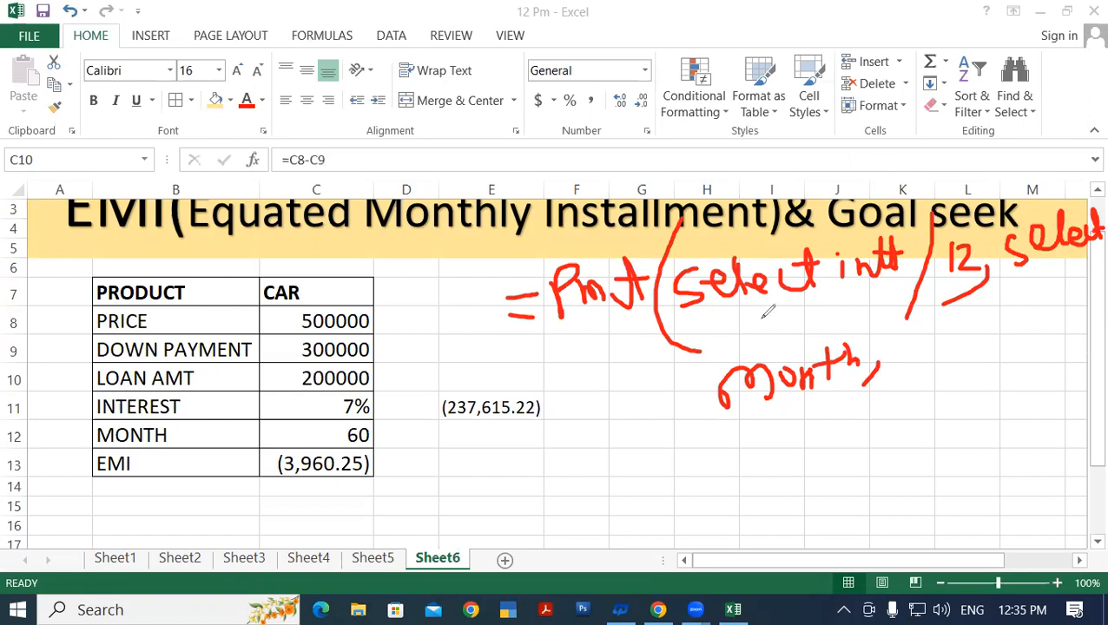
pyautogui.moveTo(926, 329)
pyautogui.mouseDown()
pyautogui.moveTo(909, 363)
pyautogui.moveTo(941, 334)
pyautogui.moveTo(951, 351)
pyautogui.moveTo(971, 328)
pyautogui.moveTo(967, 348)
pyautogui.moveTo(978, 335)
pyautogui.moveTo(1010, 341)
pyautogui.moveTo(1017, 328)
pyautogui.mouseUp()
pyautogui.moveTo(1045, 286)
pyautogui.mouseDown()
pyautogui.moveTo(1041, 318)
pyautogui.moveTo(1068, 297)
pyautogui.moveTo(1078, 305)
pyautogui.moveTo(1086, 288)
pyautogui.moveTo(1103, 292)
pyautogui.mouseUp()
pyautogui.moveTo(704, 435)
pyautogui.mouseDown()
pyautogui.moveTo(702, 448)
pyautogui.moveTo(722, 453)
pyautogui.moveTo(791, 438)
pyautogui.mouseUp()
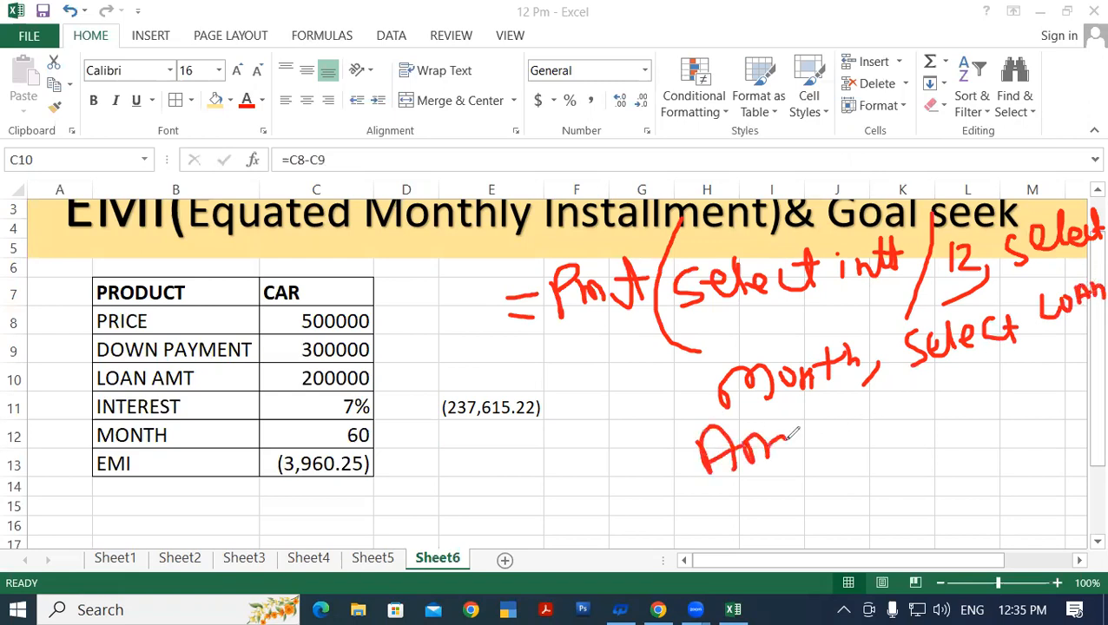
pyautogui.moveTo(803, 391); pyautogui.dragTo(807, 444)
pyautogui.moveTo(808, 419)
pyautogui.mouseDown()
pyautogui.moveTo(798, 425)
pyautogui.moveTo(826, 419)
pyautogui.moveTo(845, 453)
pyautogui.mouseUp()
pyautogui.moveTo(896, 387); pyautogui.dragTo(917, 425)
pyautogui.click(919, 425)
pyautogui.moveTo(899, 377)
pyautogui.mouseDown()
pyautogui.moveTo(932, 405)
pyautogui.moveTo(909, 509)
pyautogui.mouseUp()
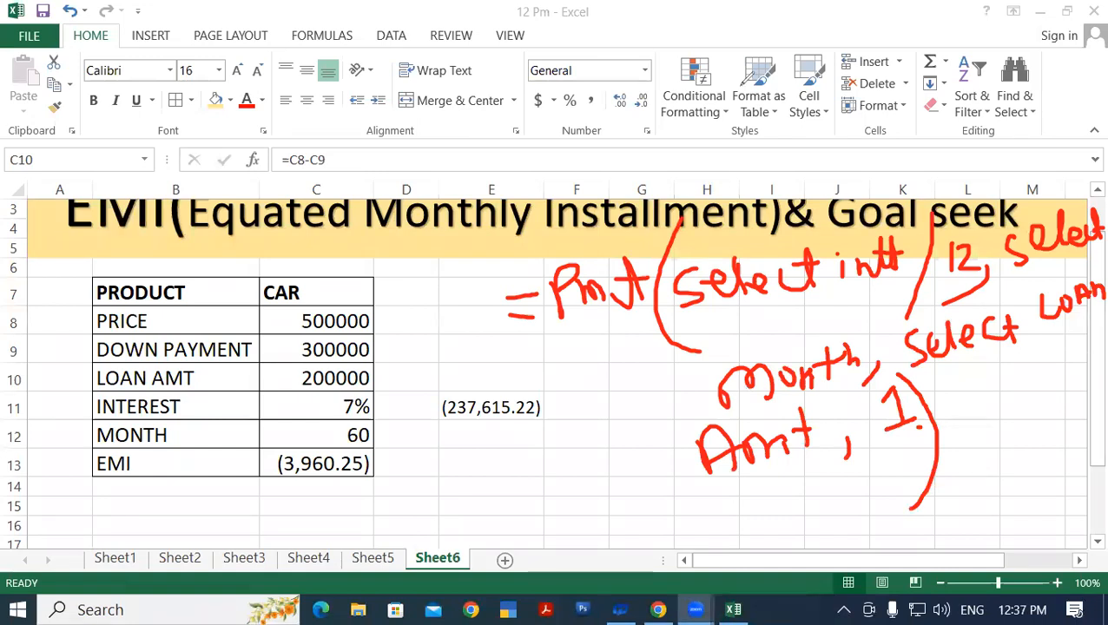
pyautogui.click(733, 225)
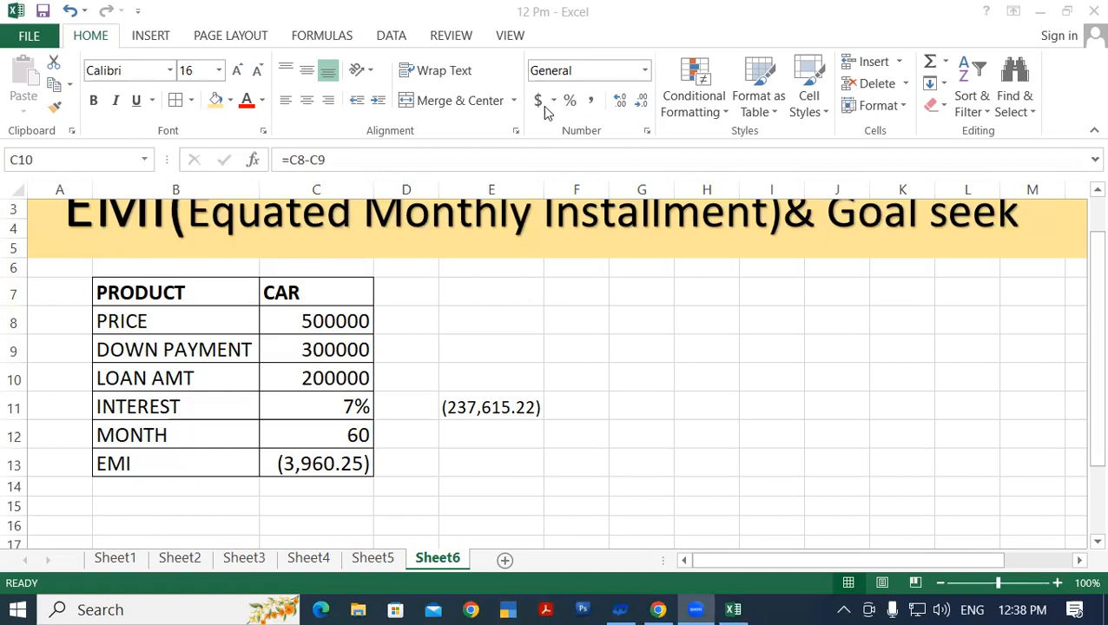
# Copy the loan table B7:C13 and paste one copy at B16 and another at F16.
pyautogui.click(324, 320)
pyautogui.moveTo(168, 297); pyautogui.dragTo(332, 450)
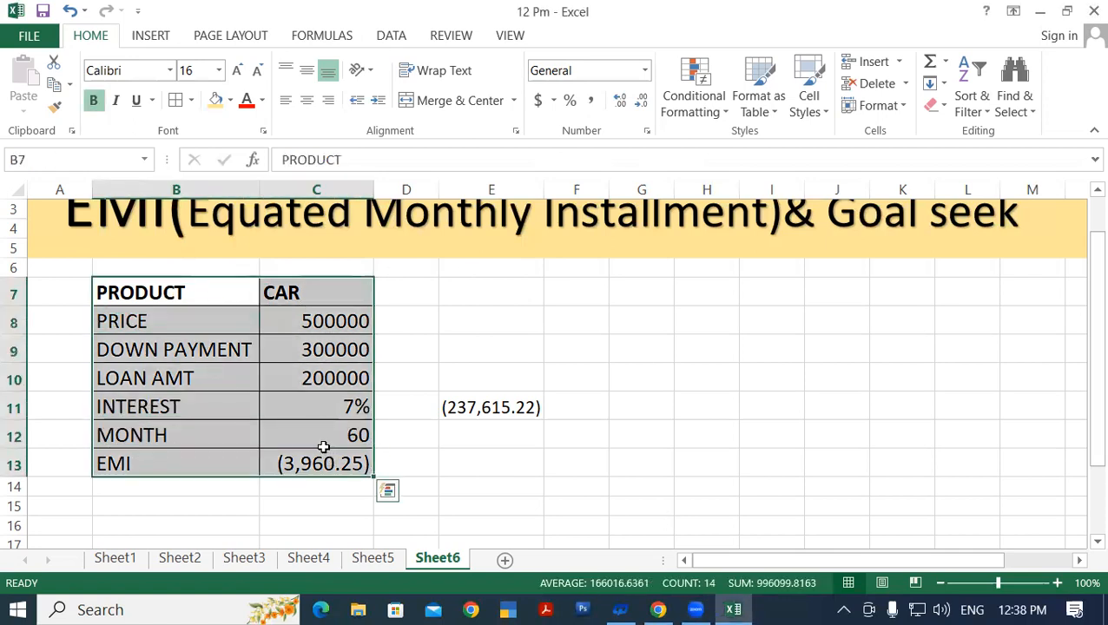
pyautogui.hotkey('ctrl', 'c')
pyautogui.scroll(-2, 317, 435)
pyautogui.scroll(-1, 317, 435)
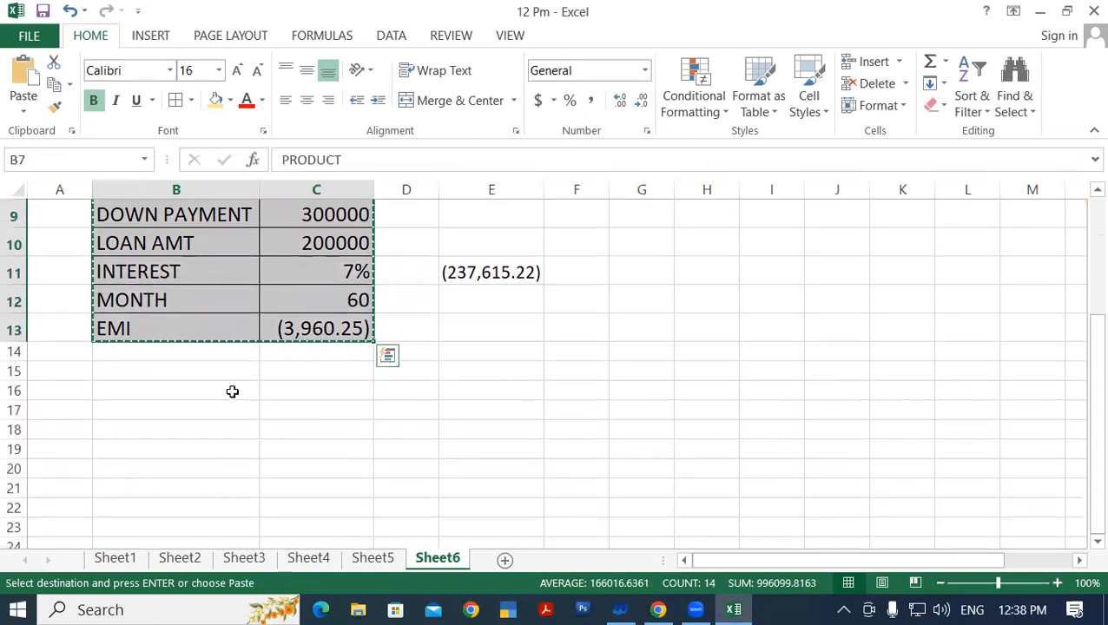
pyautogui.click(165, 388)
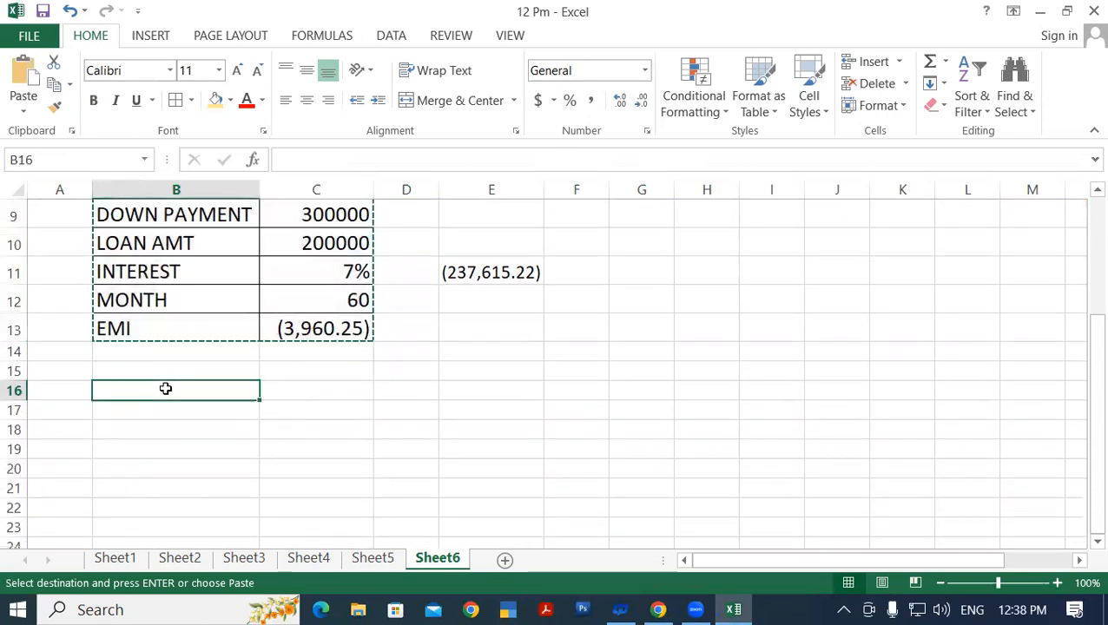
pyautogui.hotkey('ctrl', 'v')
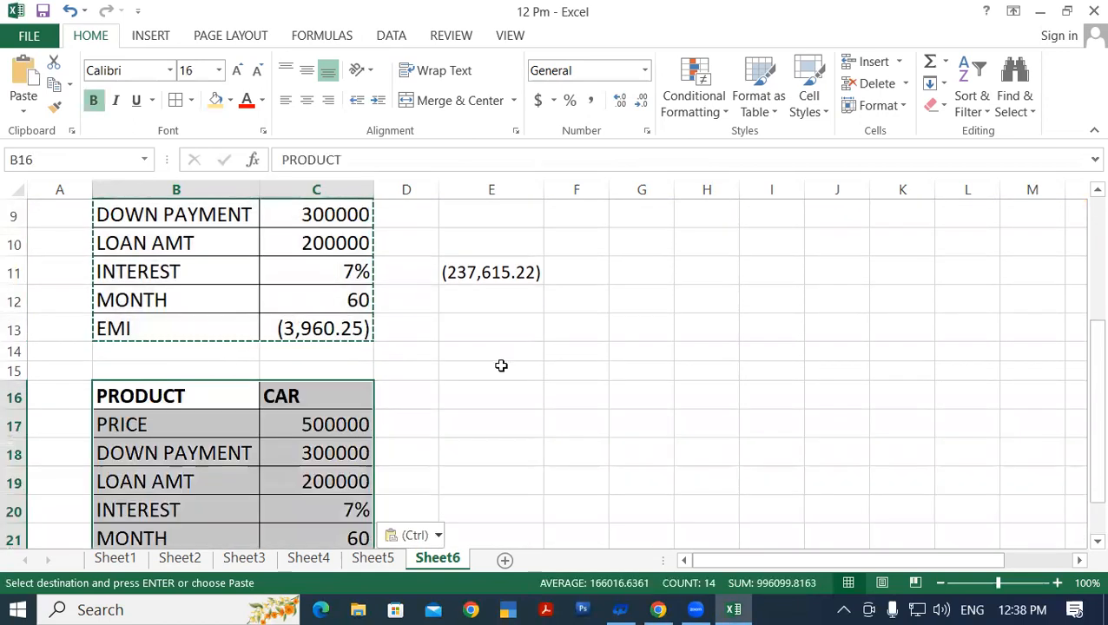
pyautogui.click(584, 386)
pyautogui.hotkey('ctrl', 'v')
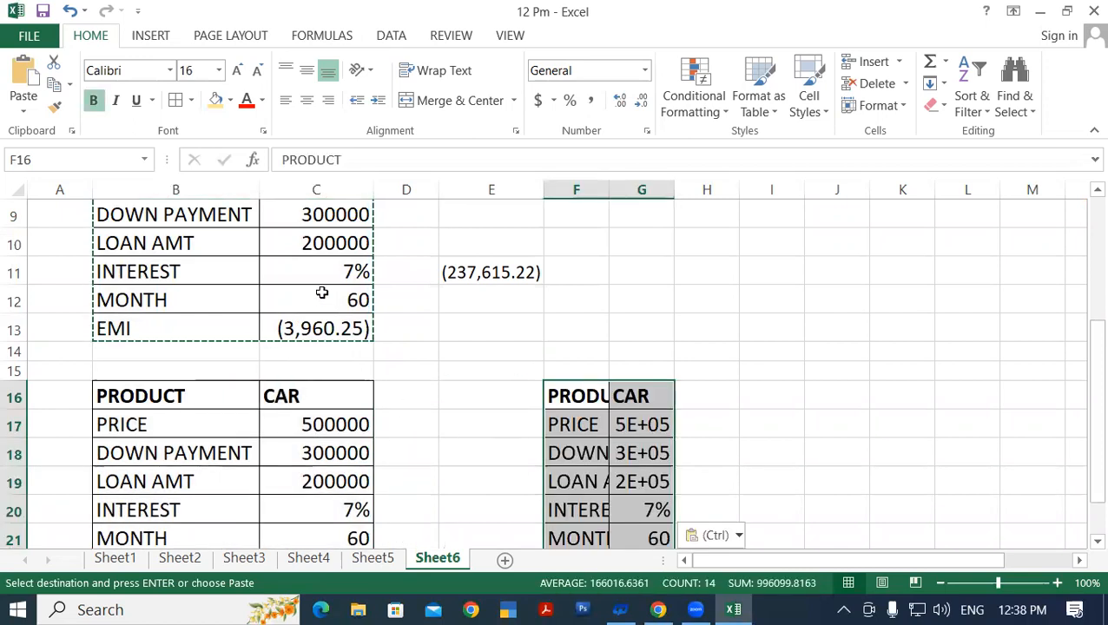
pyautogui.scroll(-1, 321, 291)
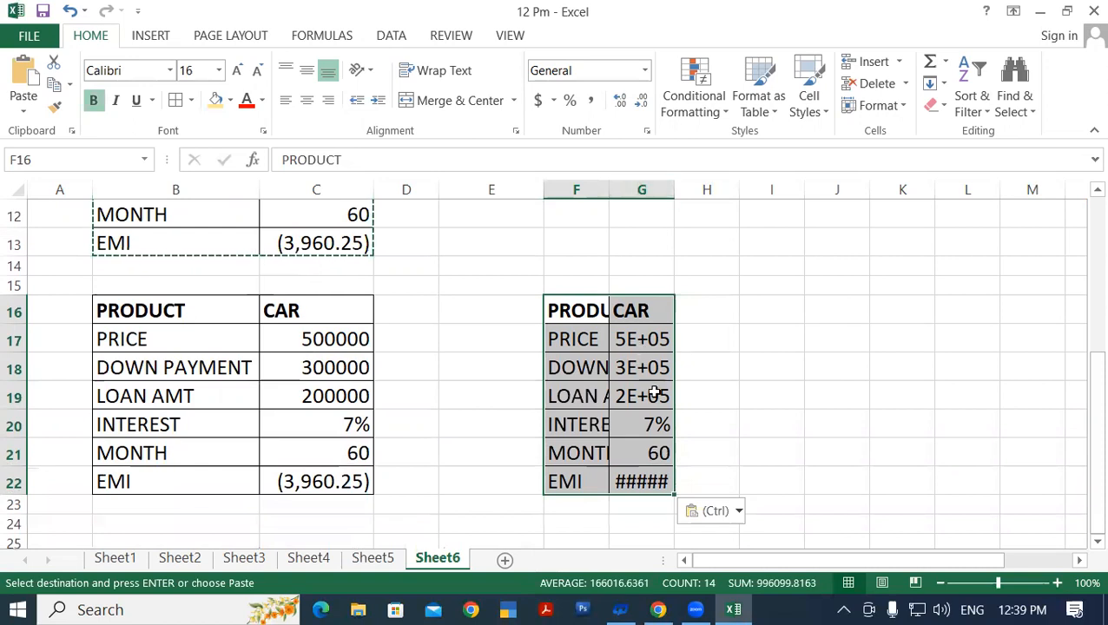
# Widen columns G and F so the labels and amounts of the table copy at F16 fit.
pyautogui.click(640, 481)
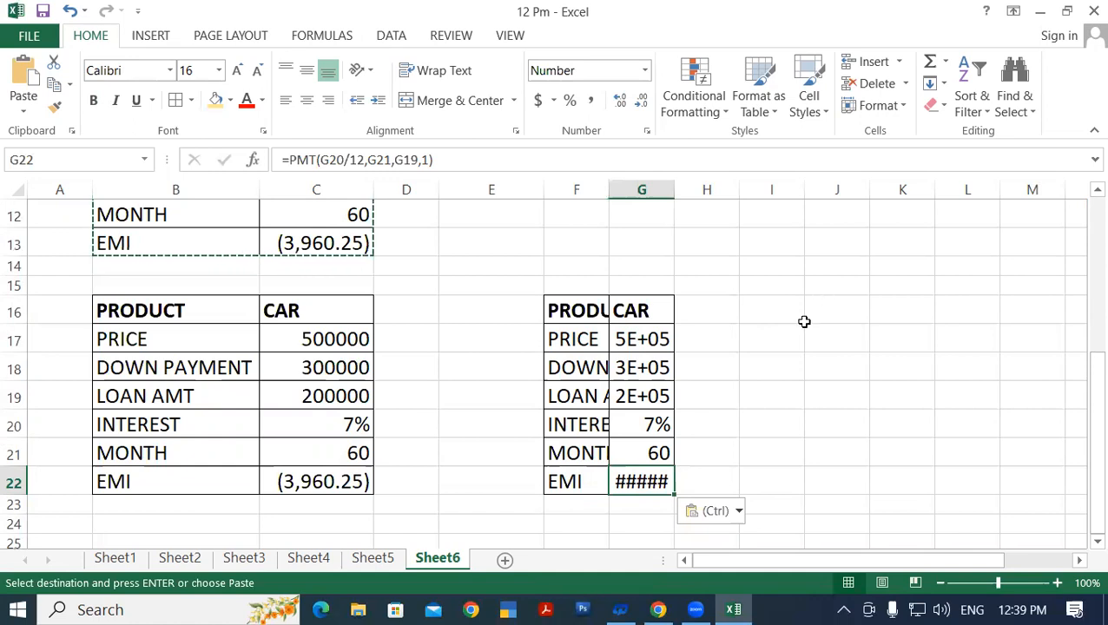
pyautogui.click(659, 185)
pyautogui.moveTo(673, 190); pyautogui.dragTo(730, 191)
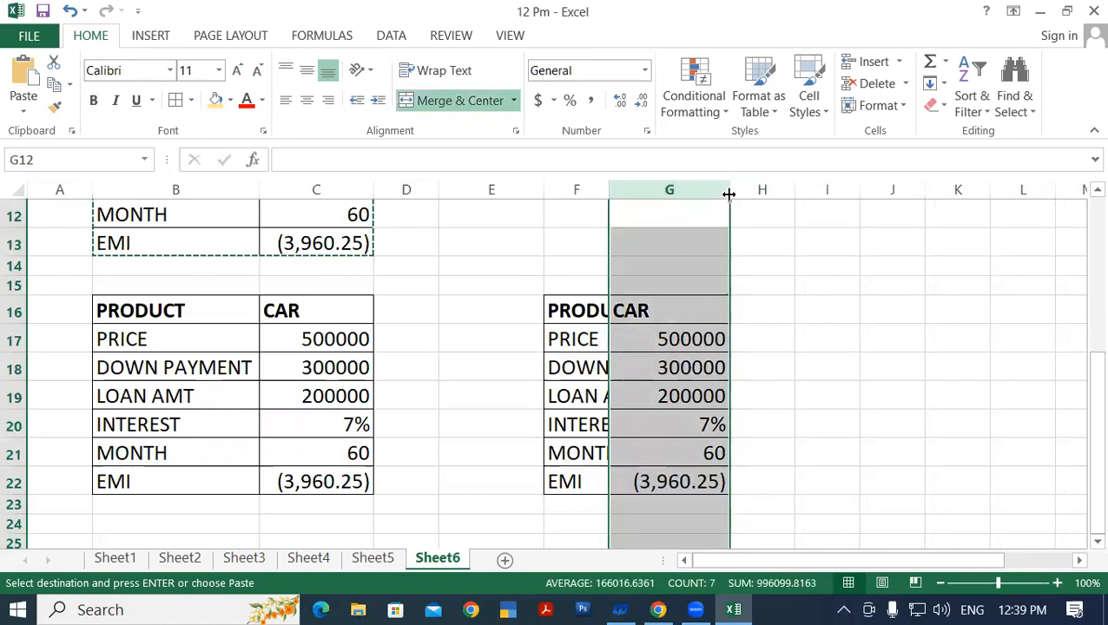
pyautogui.click(781, 278)
pyautogui.click(586, 189)
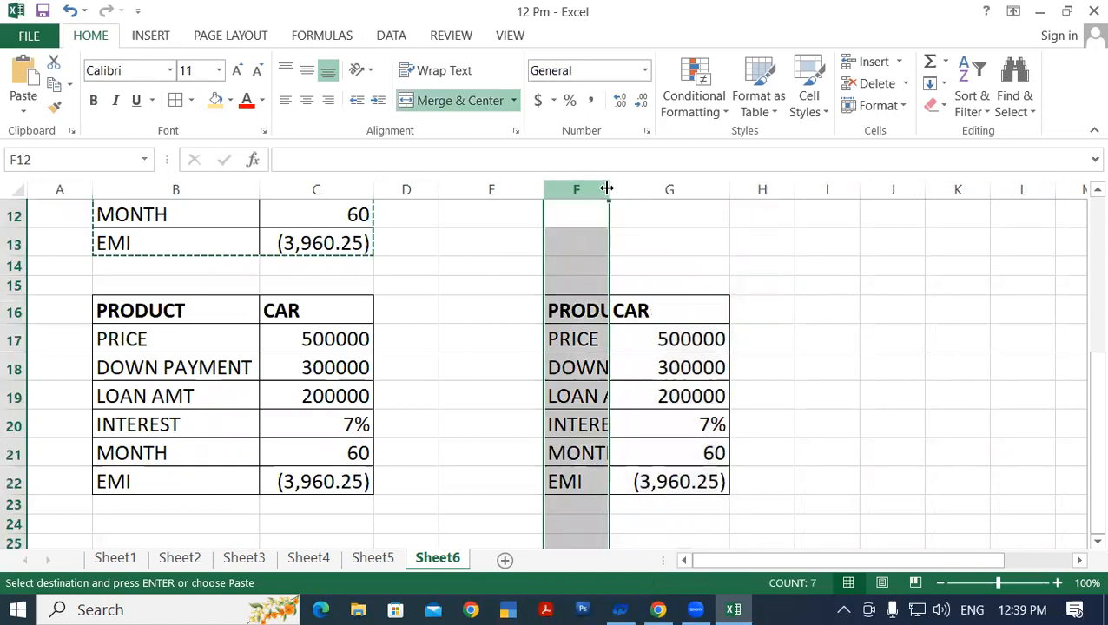
pyautogui.doubleClick(611, 184)
pyautogui.click(885, 300)
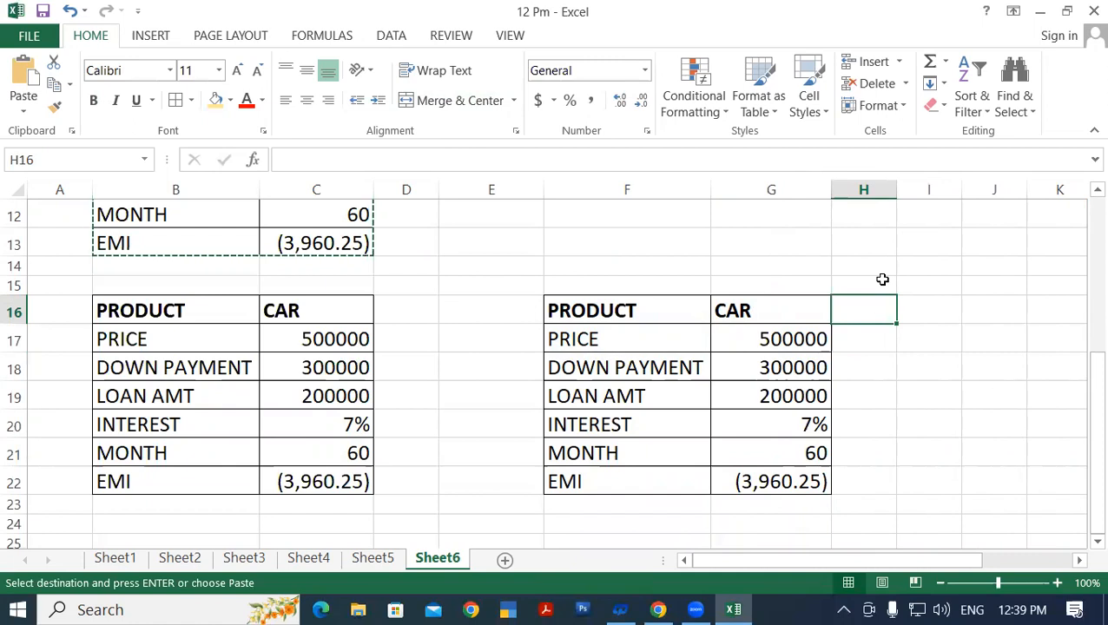
# Start a Goal Seek with the EMI cell C22 of the table copy at B16 as the set cell.
pyautogui.scroll(-1, 524, 304)
pyautogui.scroll(1, 524, 305)
pyautogui.scroll(2, 615, 278)
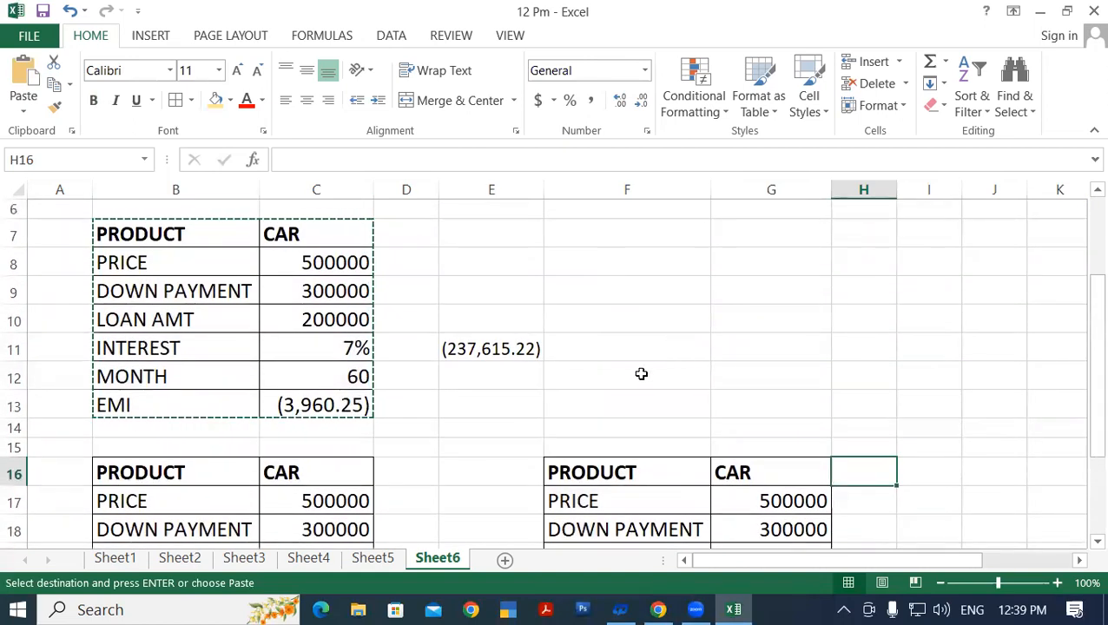
pyautogui.scroll(2, 601, 420)
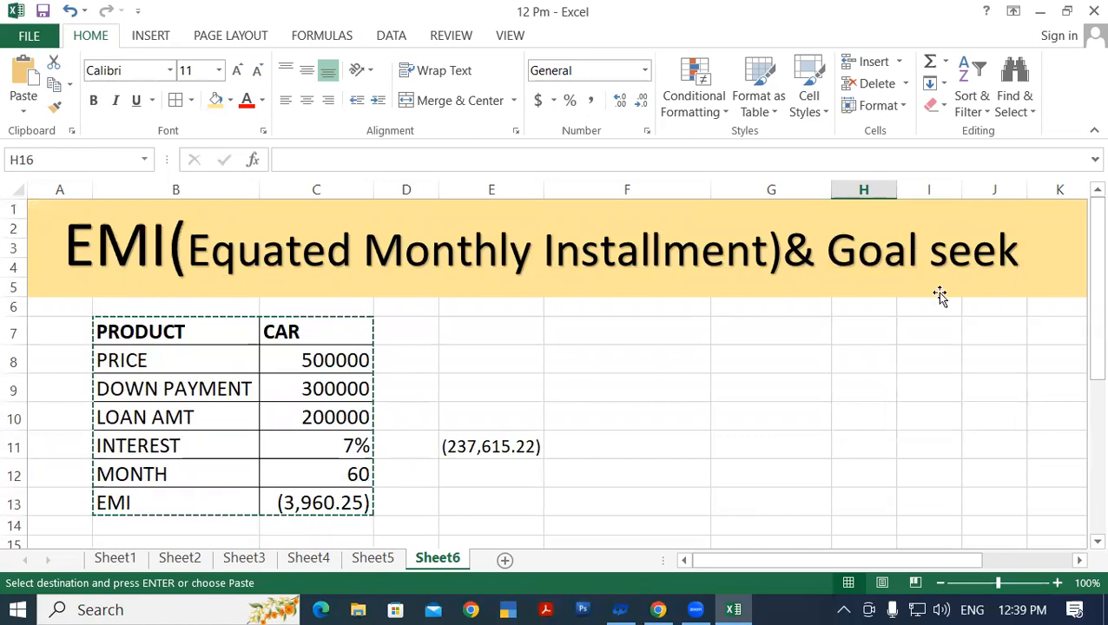
pyautogui.click(384, 34)
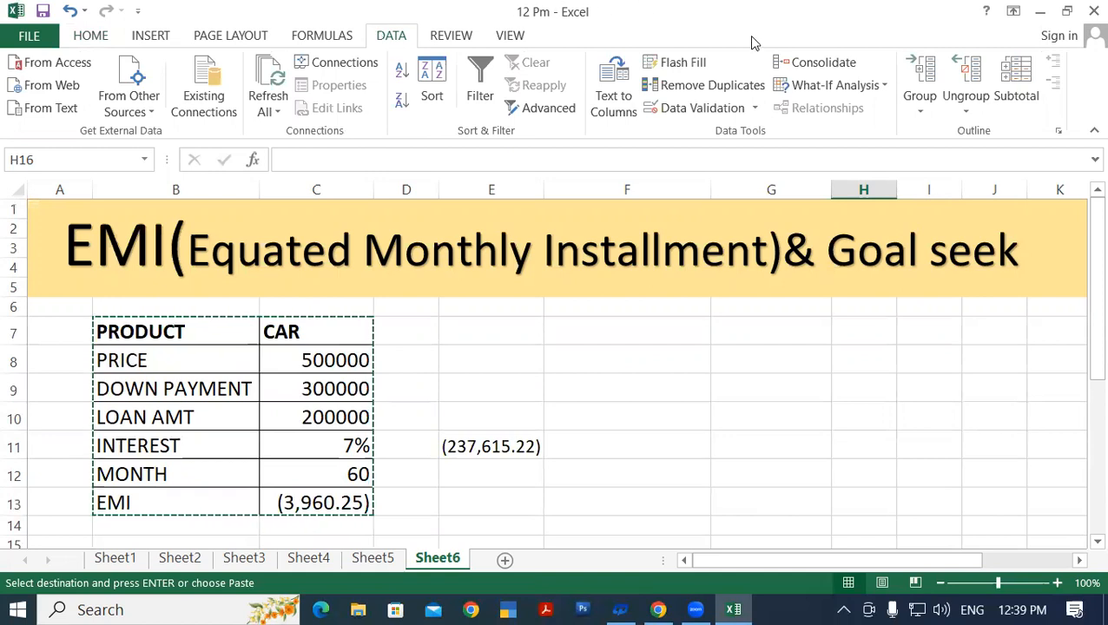
pyautogui.click(808, 89)
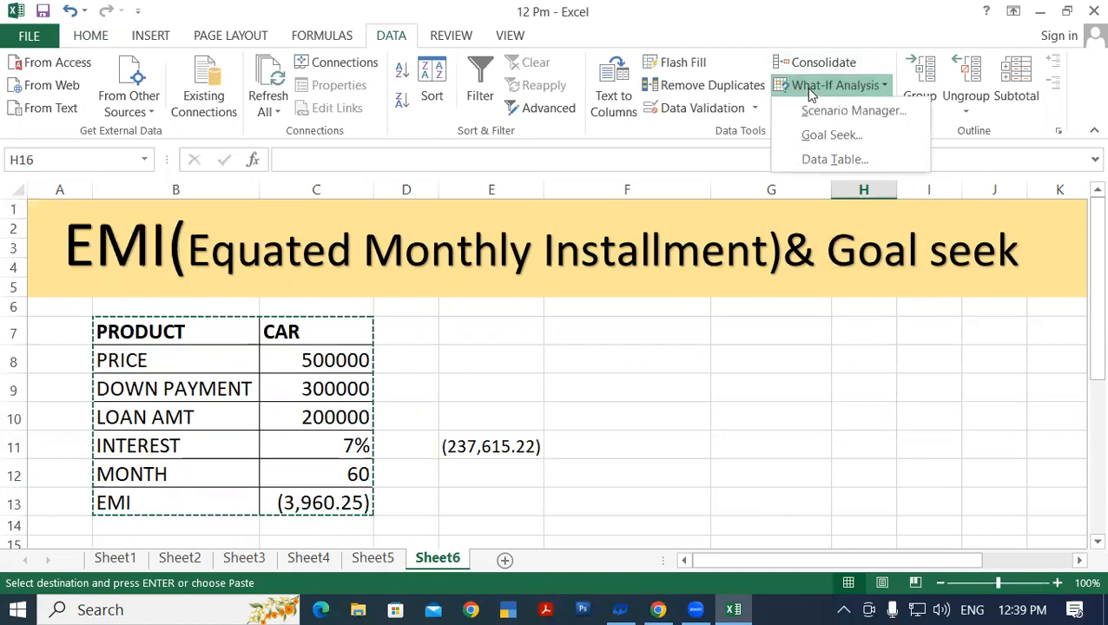
pyautogui.click(830, 135)
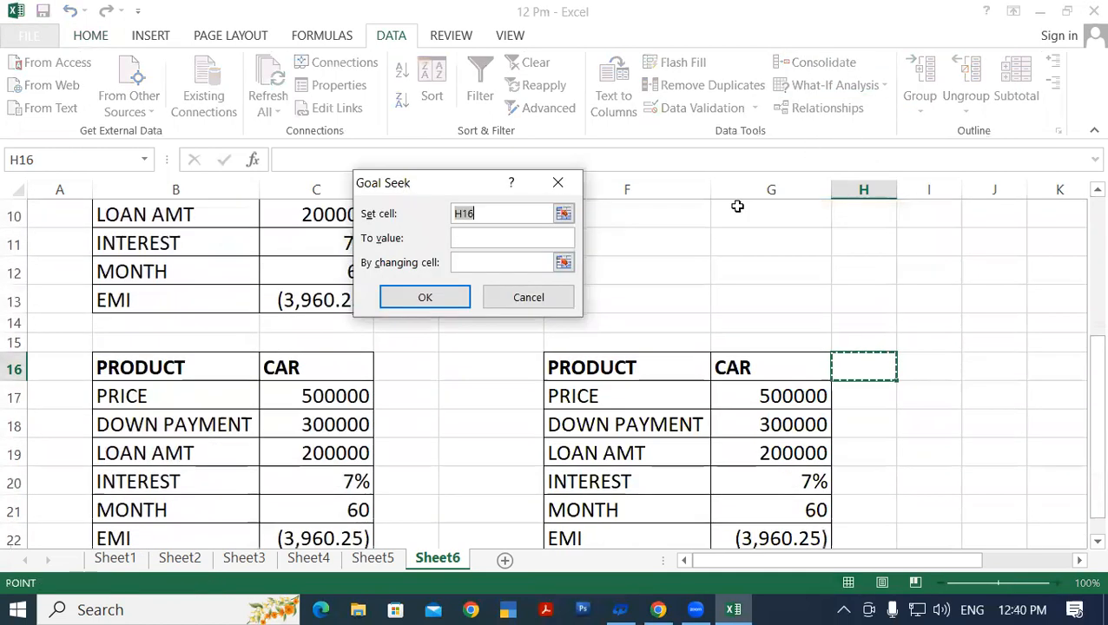
pyautogui.scroll(-1, 645, 395)
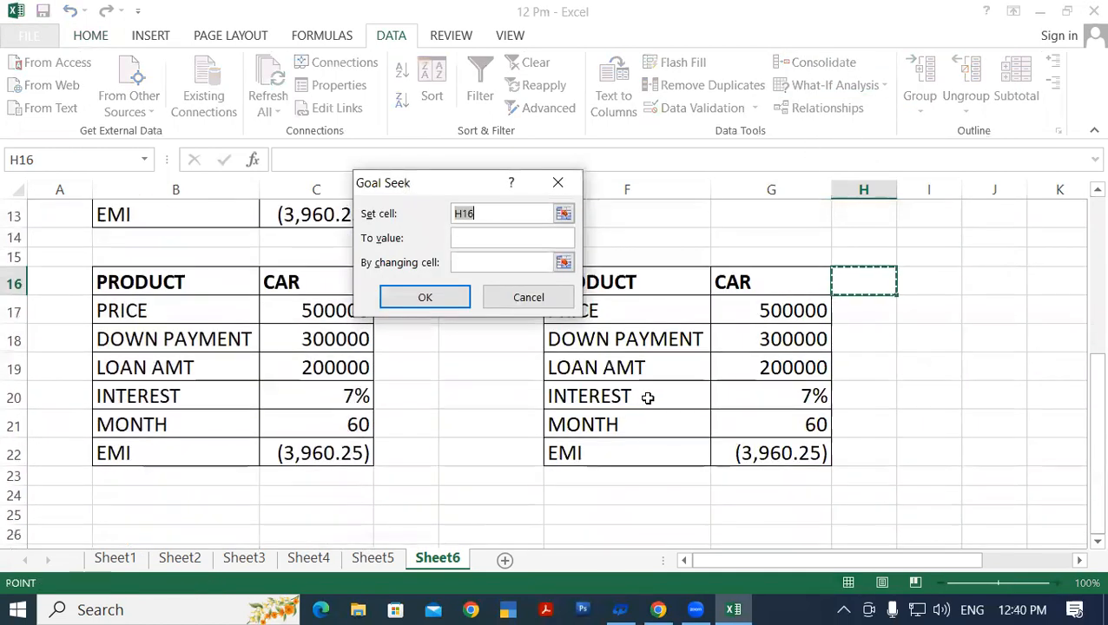
pyautogui.click(317, 451)
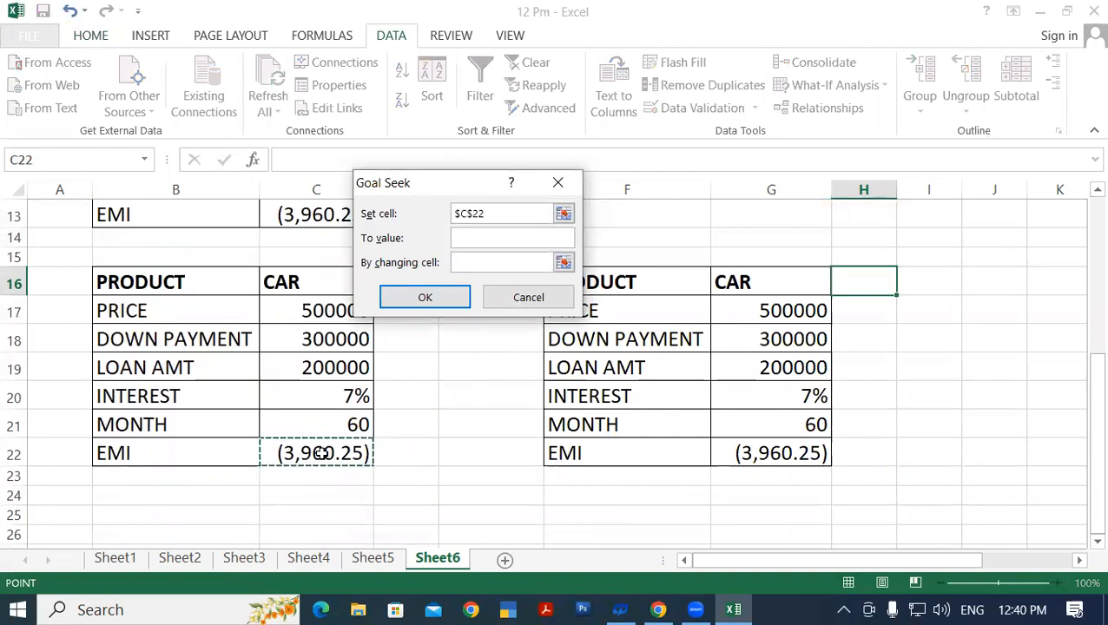
# Run the Goal Seek to the value (3000) by changing the month cell C21, and keep the solution.
pyautogui.click(457, 238)
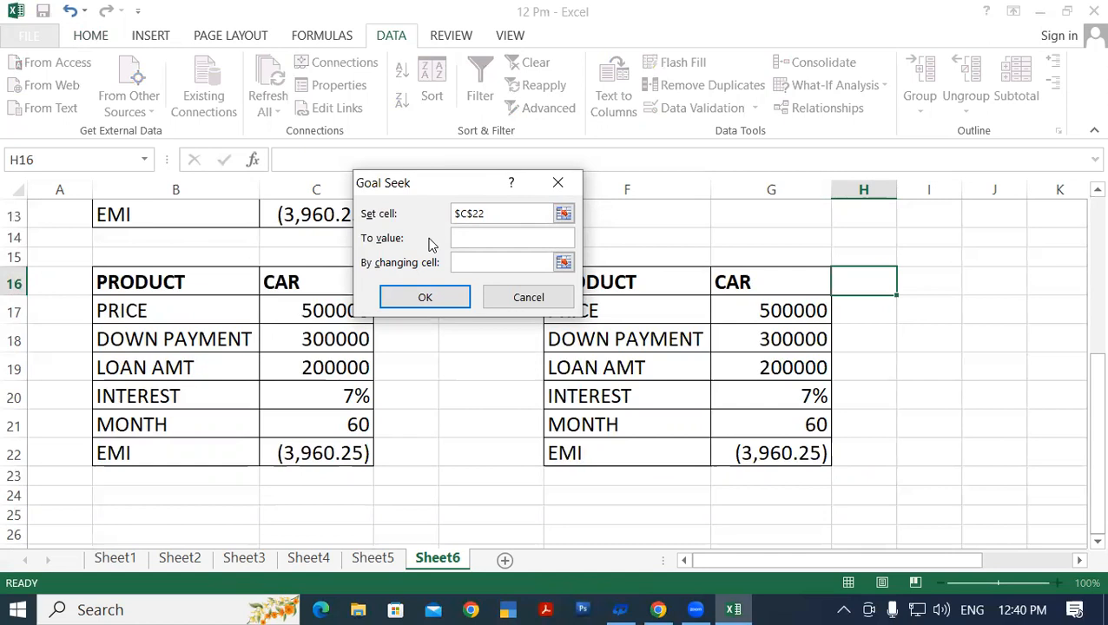
pyautogui.write('(3000)')
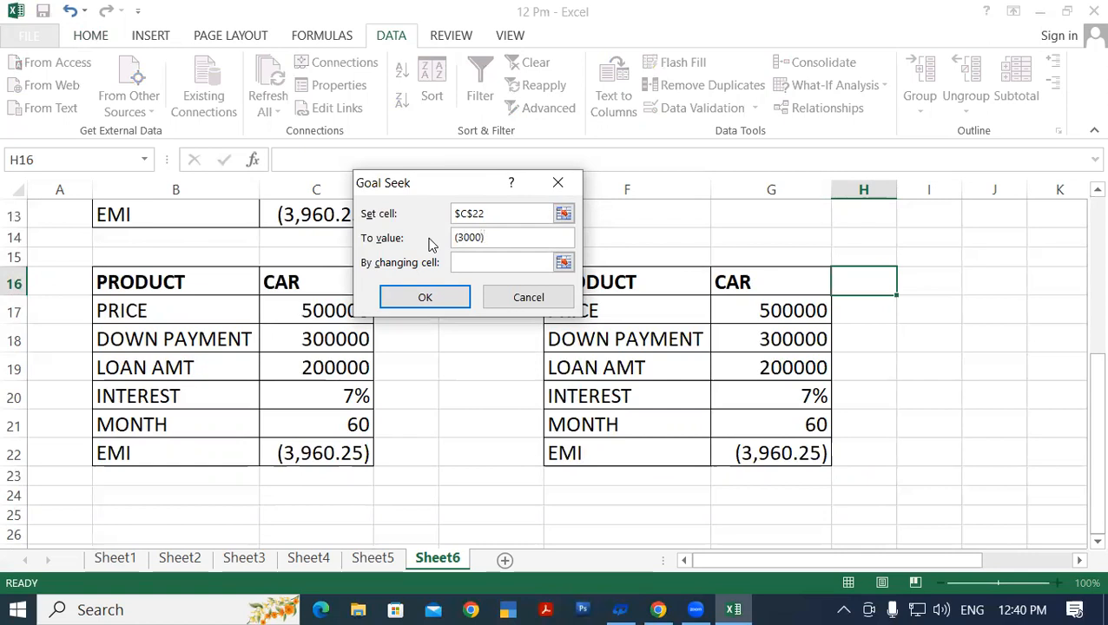
pyautogui.click(487, 265)
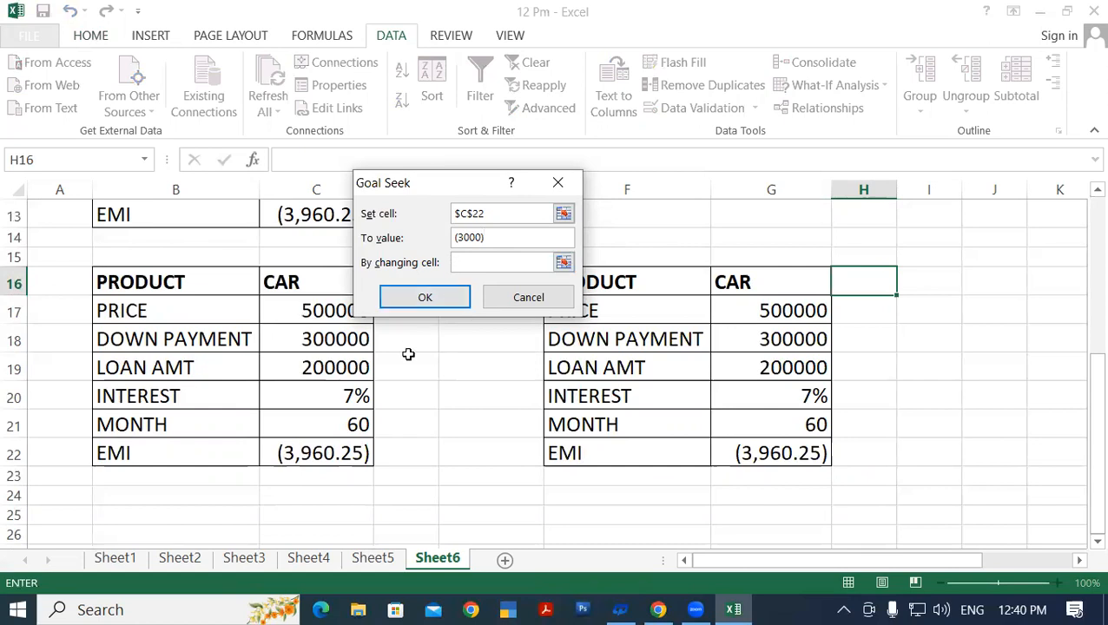
pyautogui.click(430, 309)
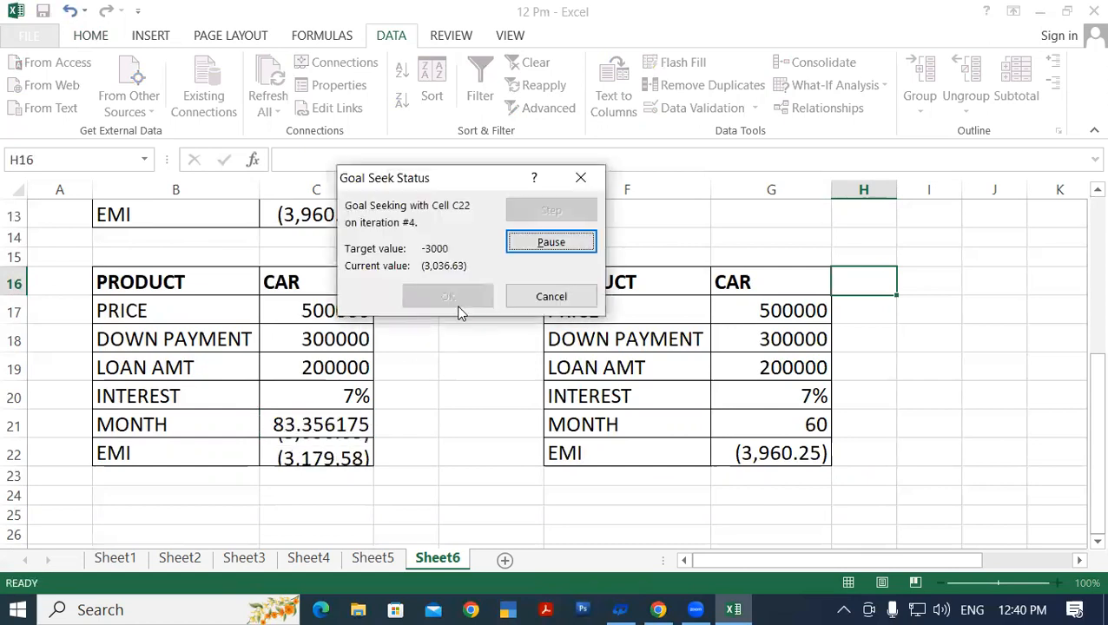
pyautogui.click(449, 297)
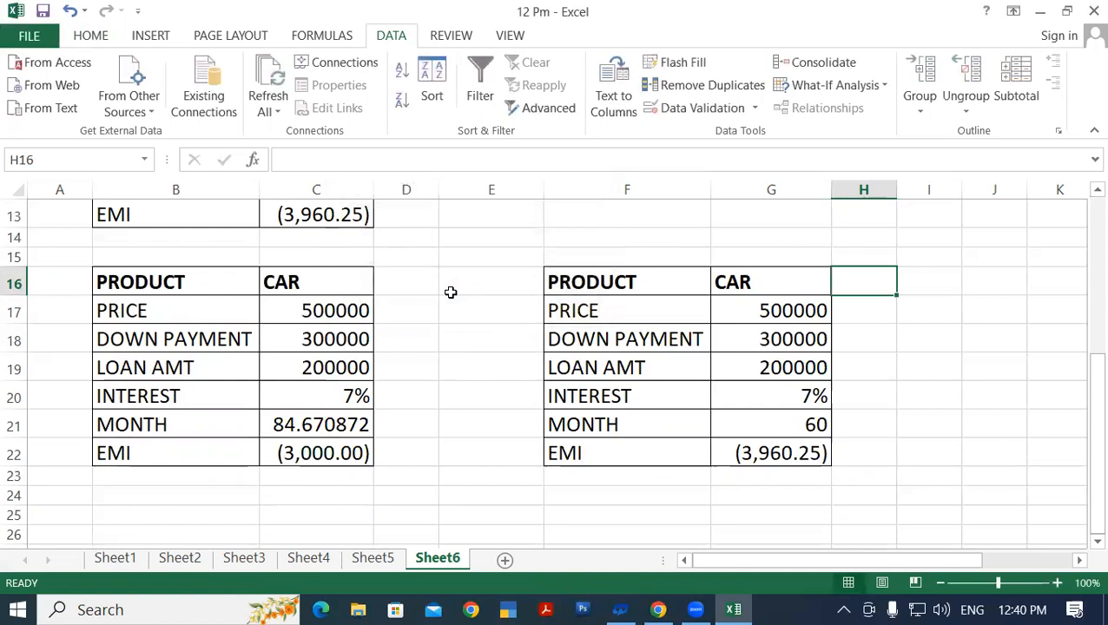
# Compare the EMI and month cells C22 and C21 with the original table's month in C12.
pyautogui.click(447, 389)
pyautogui.click(295, 454)
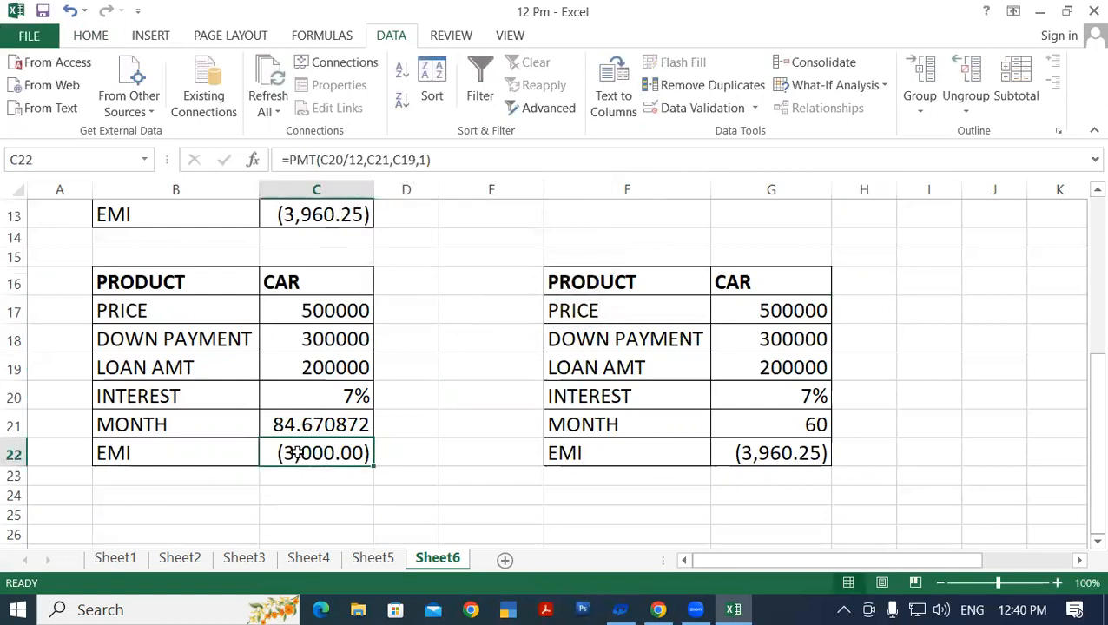
pyautogui.click(324, 424)
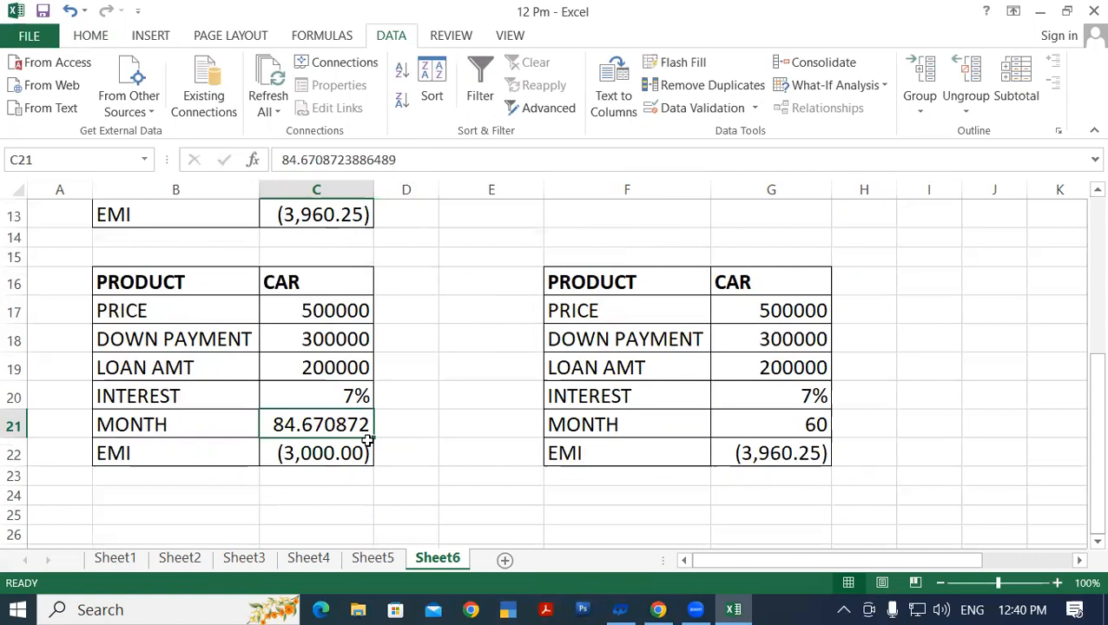
pyautogui.scroll(1, 367, 441)
pyautogui.click(325, 269)
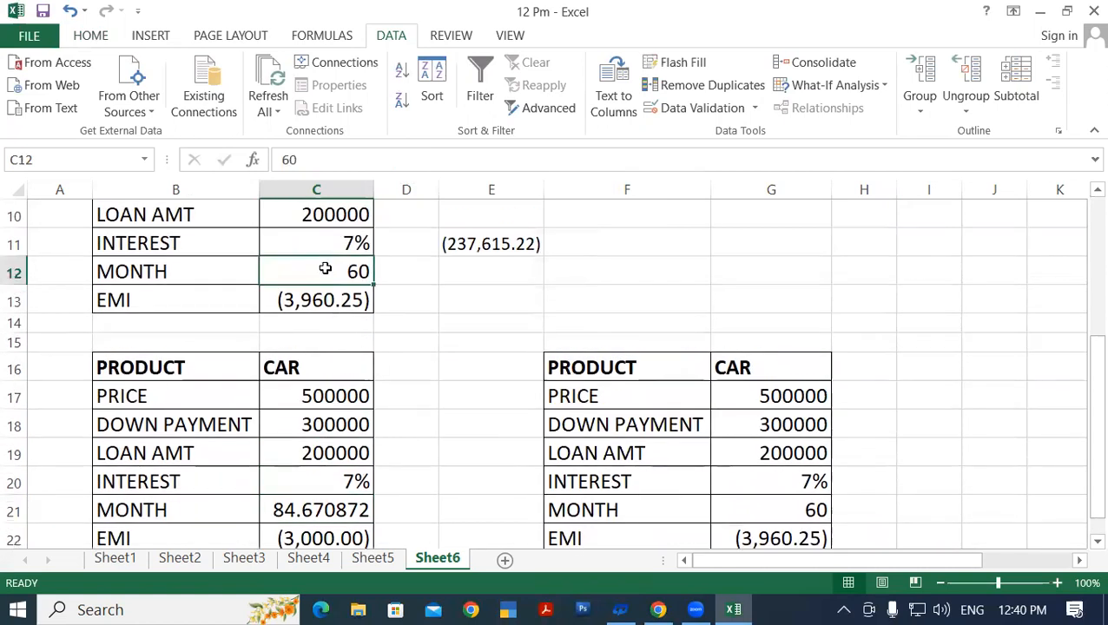
pyautogui.scroll(-1, 402, 363)
# Calculate the total repayment for the table copy at B16 in E19 with =C22*C21.
pyautogui.click(453, 365)
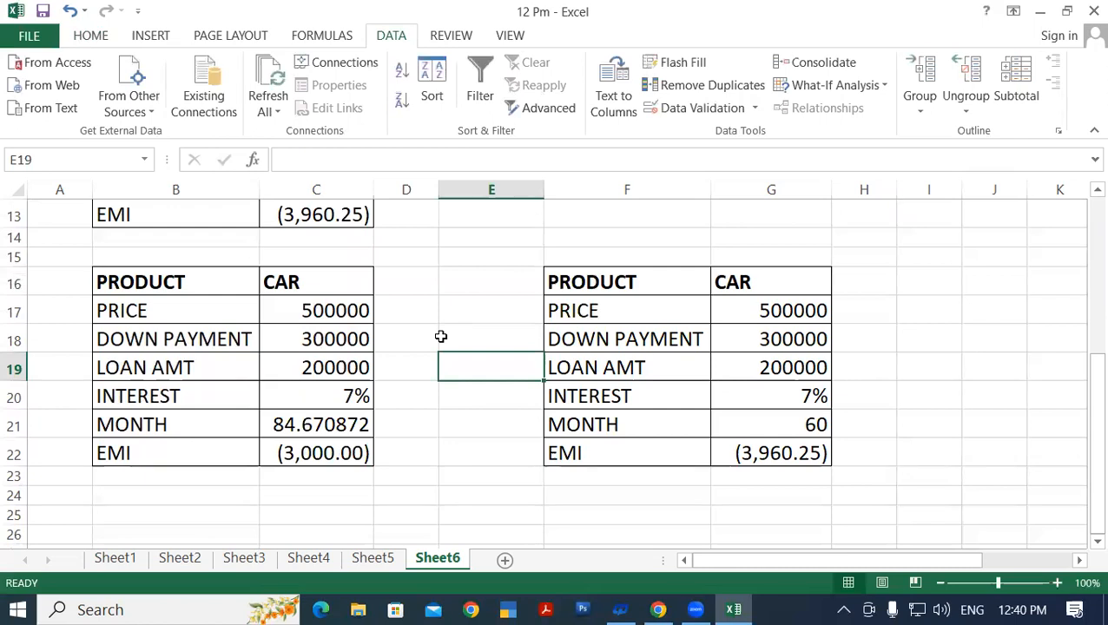
pyautogui.write('=')
pyautogui.click(305, 453)
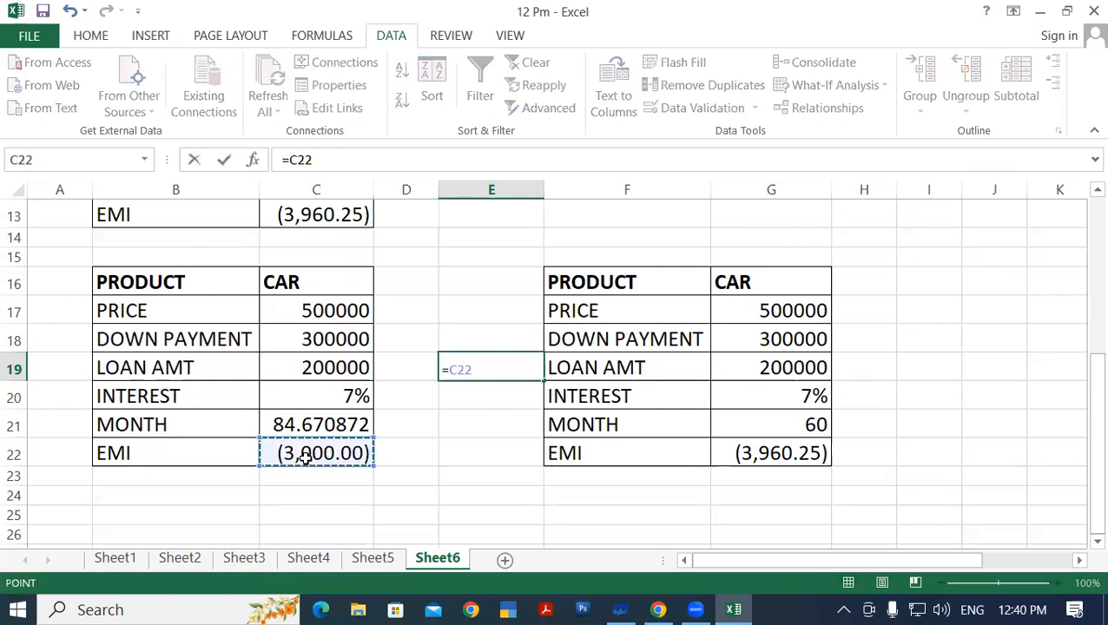
pyautogui.write('*')
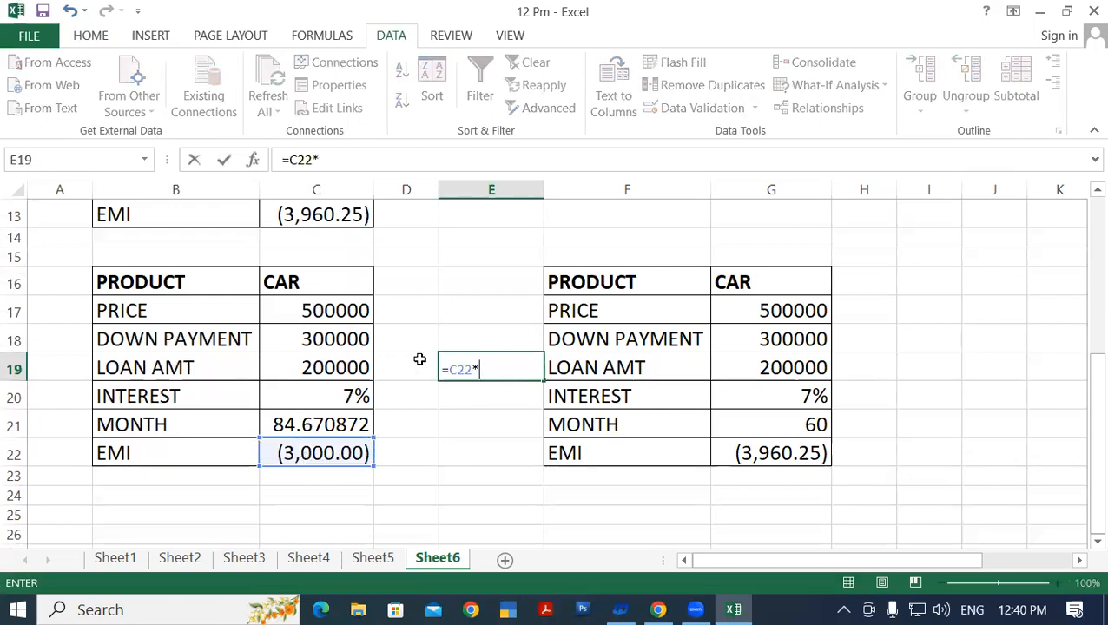
pyautogui.click(290, 421)
pyautogui.press('Return')
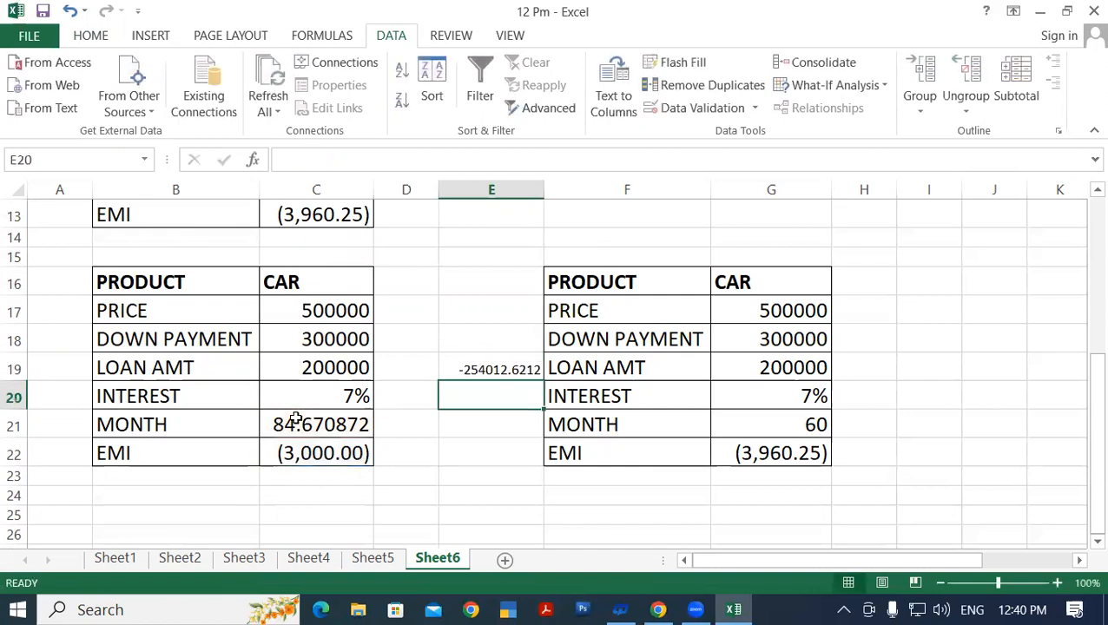
# Increase the font size of the total in E19 to 14.
pyautogui.click(469, 365)
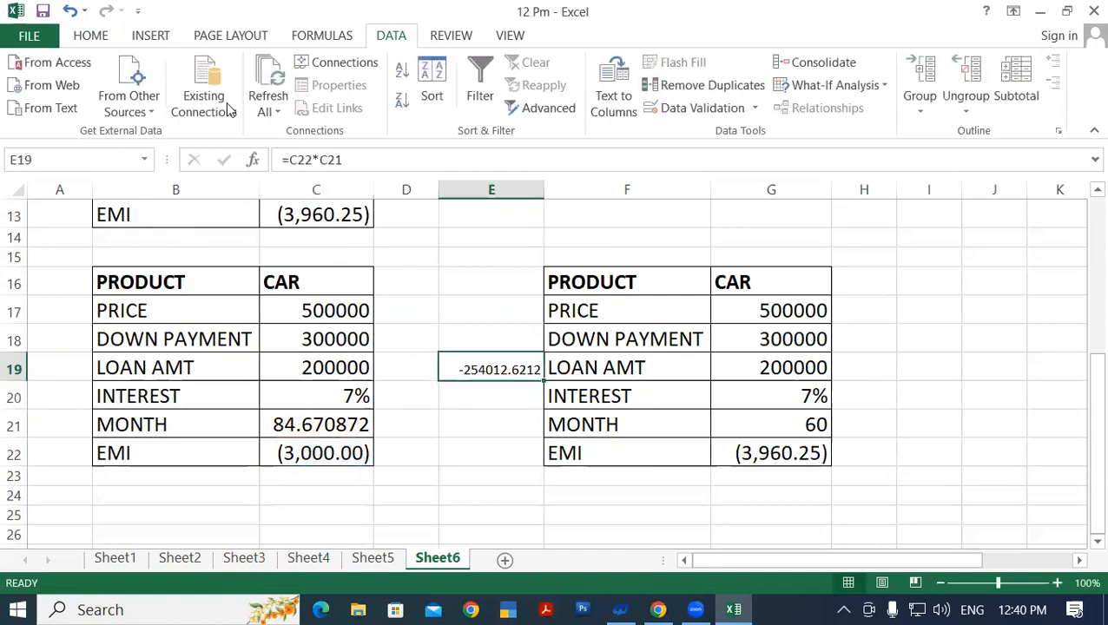
pyautogui.click(106, 36)
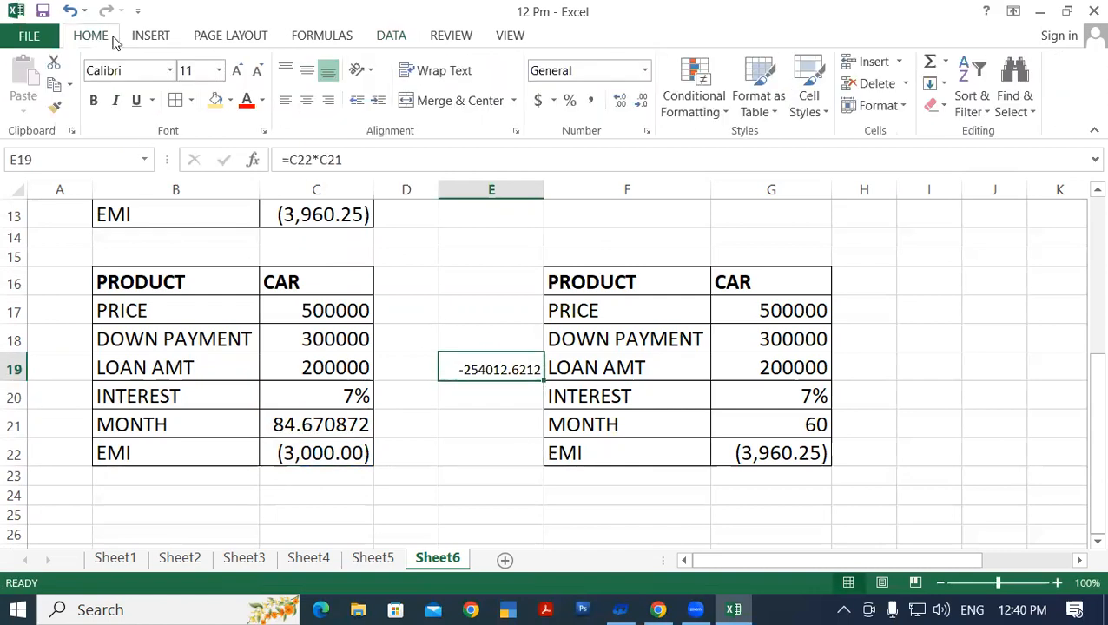
pyautogui.click(236, 70)
pyautogui.click(236, 69)
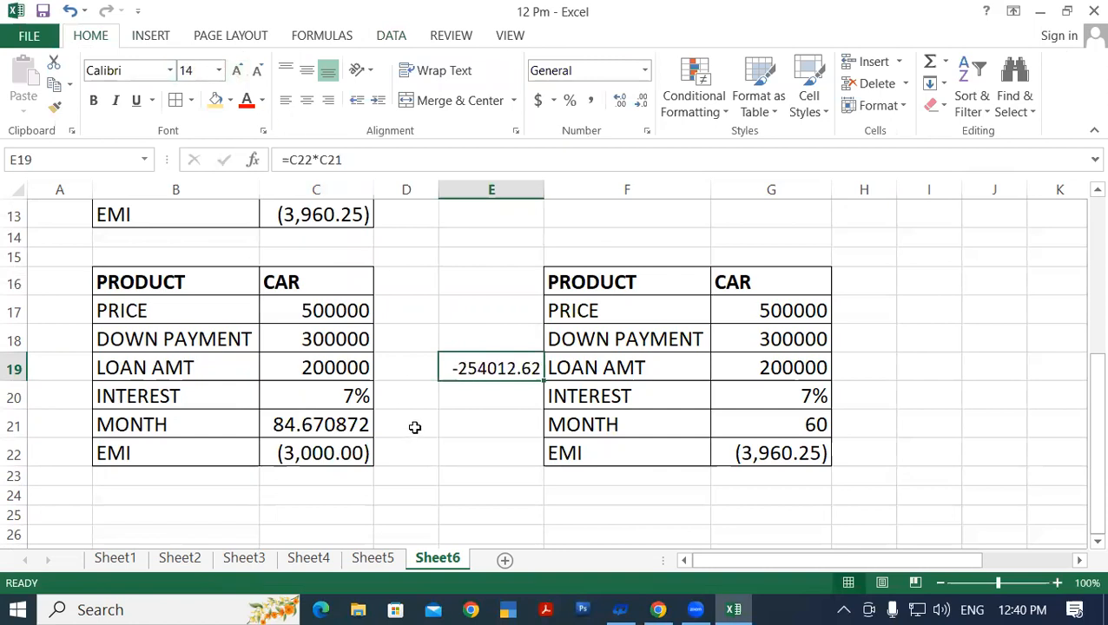
# Goal Seek the EMI in G22 to (5000) by changing the month cell G21, and keep the solution.
pyautogui.click(769, 459)
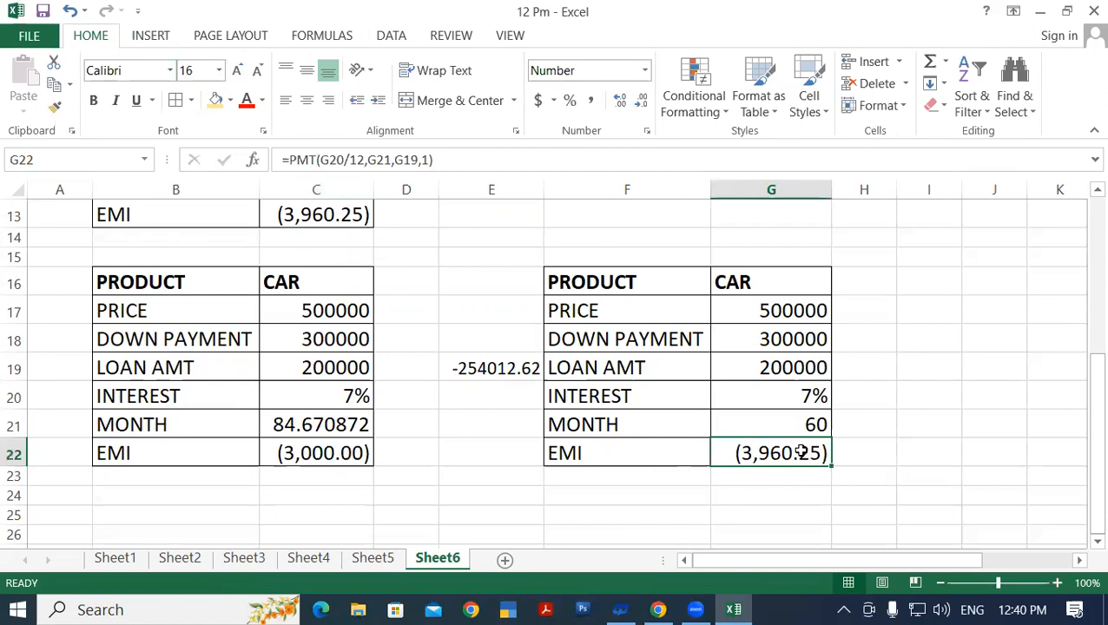
pyautogui.click(375, 39)
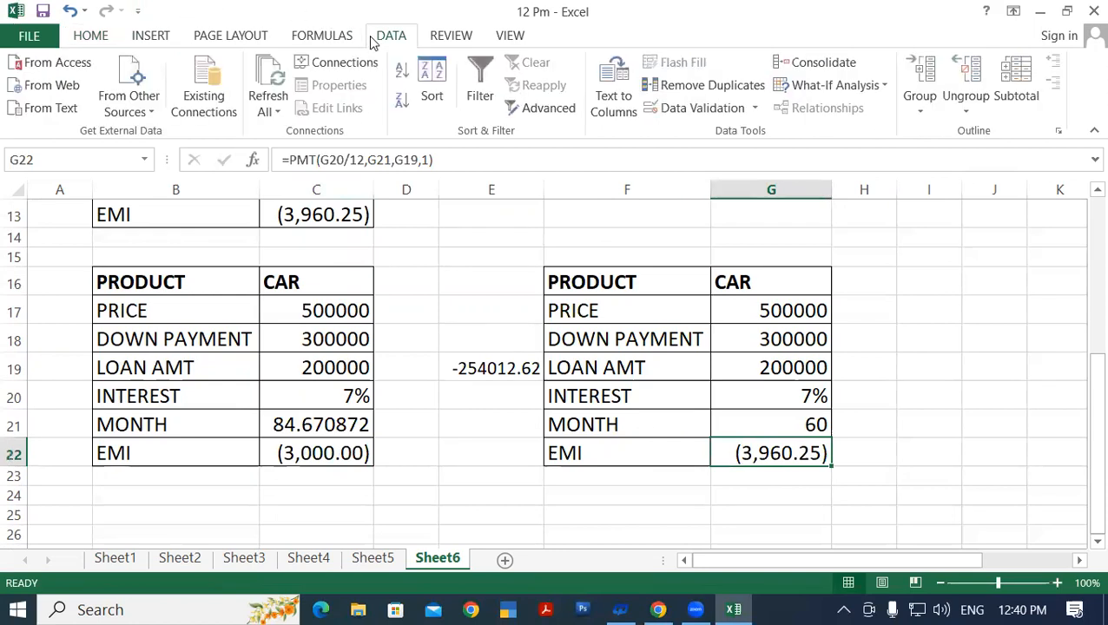
pyautogui.click(808, 86)
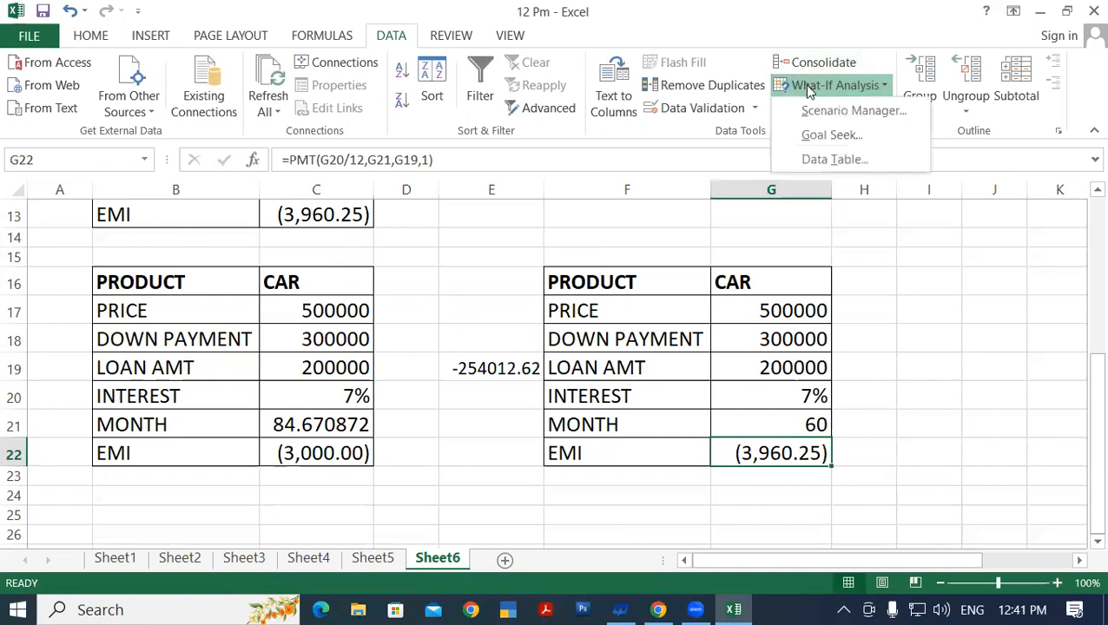
pyautogui.click(816, 135)
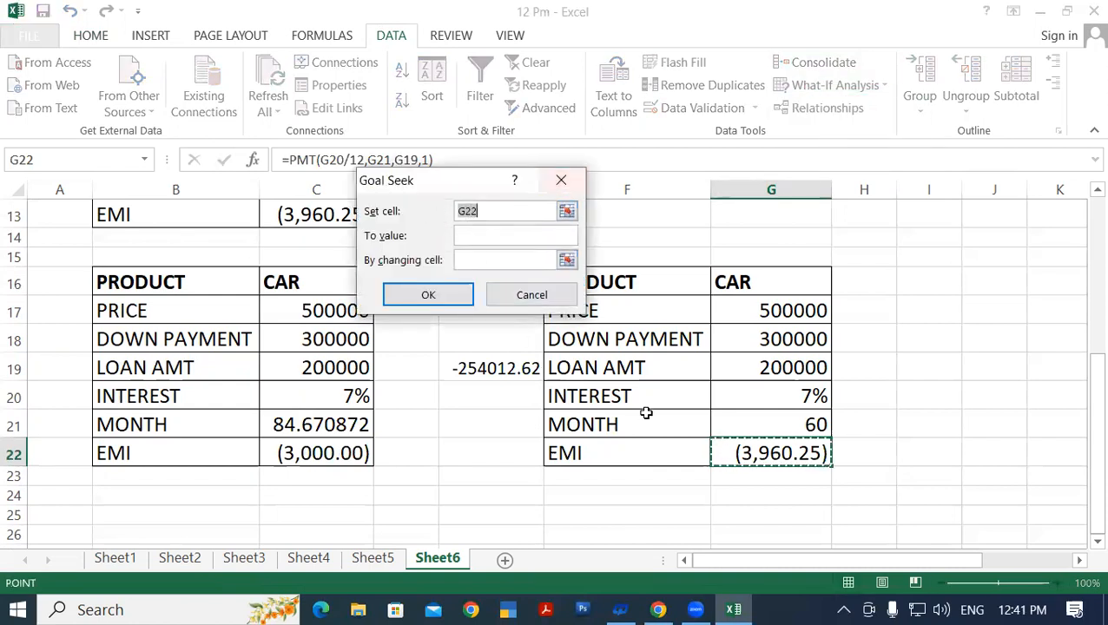
pyautogui.click(771, 453)
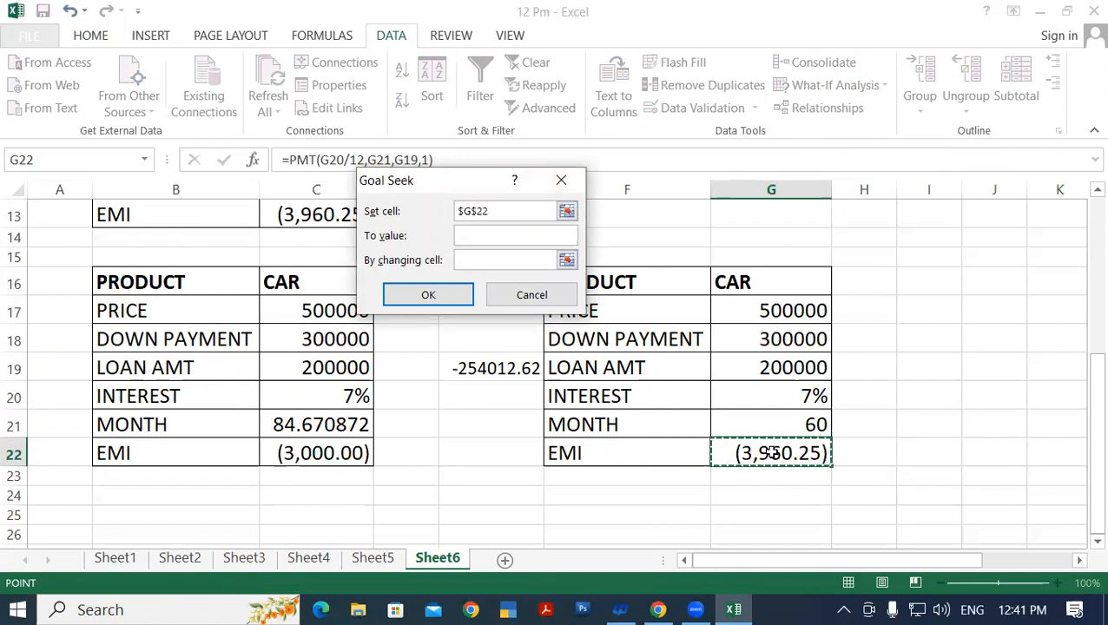
pyautogui.click(466, 232)
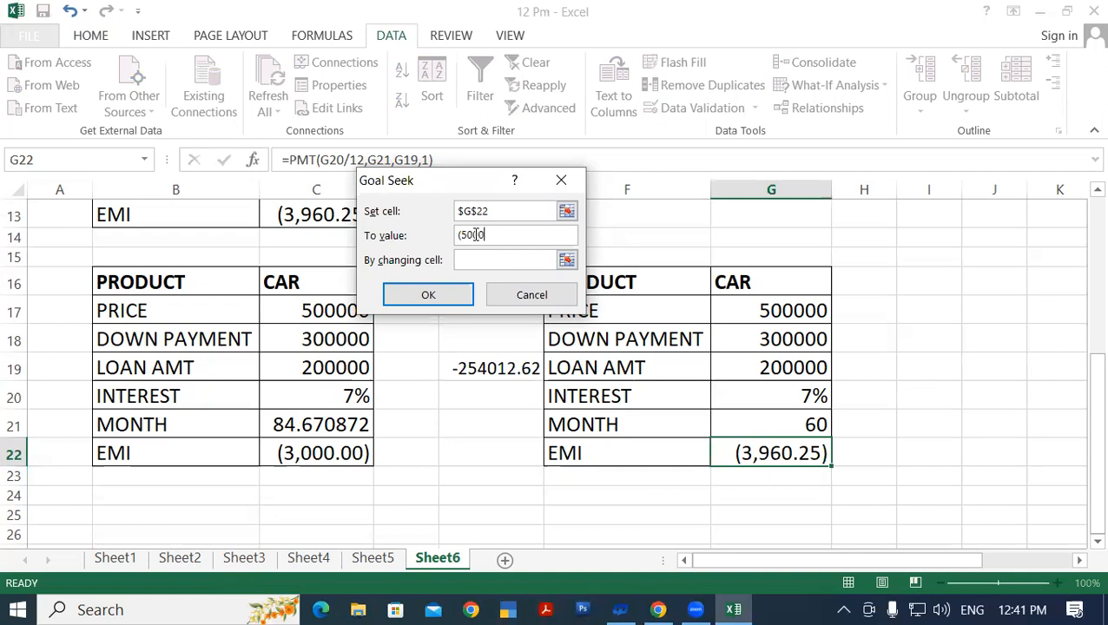
pyautogui.click(489, 262)
pyautogui.click(745, 424)
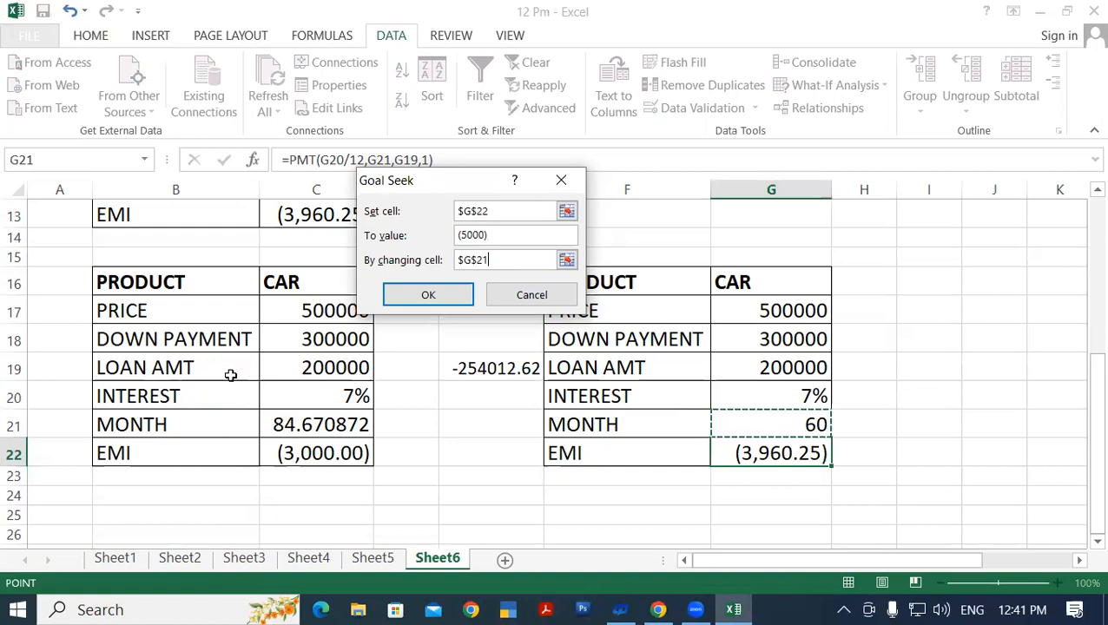
pyautogui.click(406, 297)
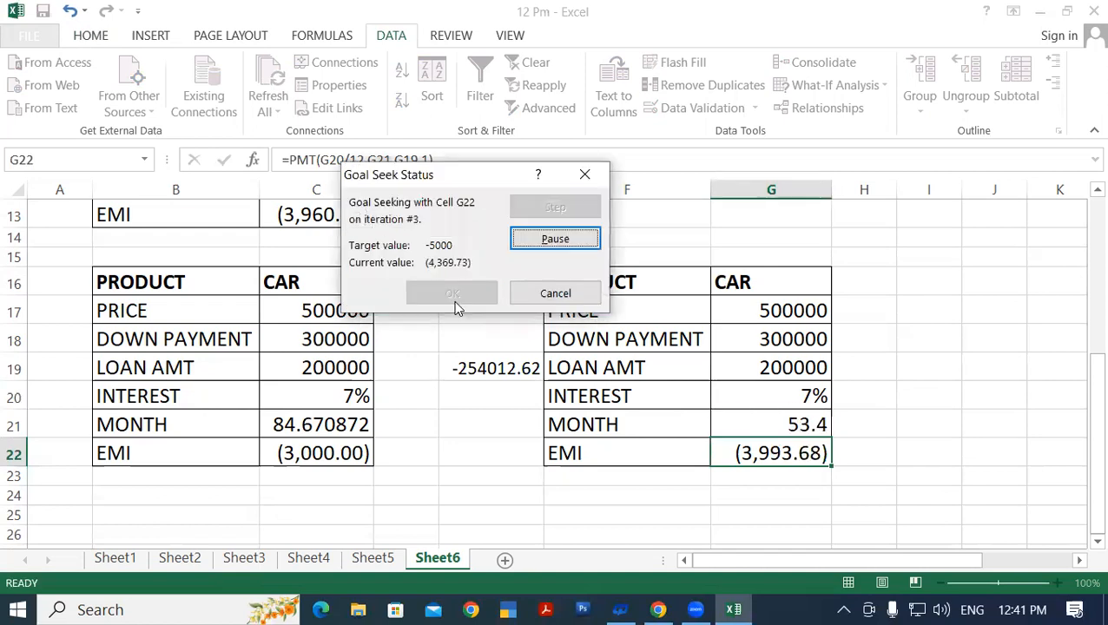
pyautogui.click(453, 297)
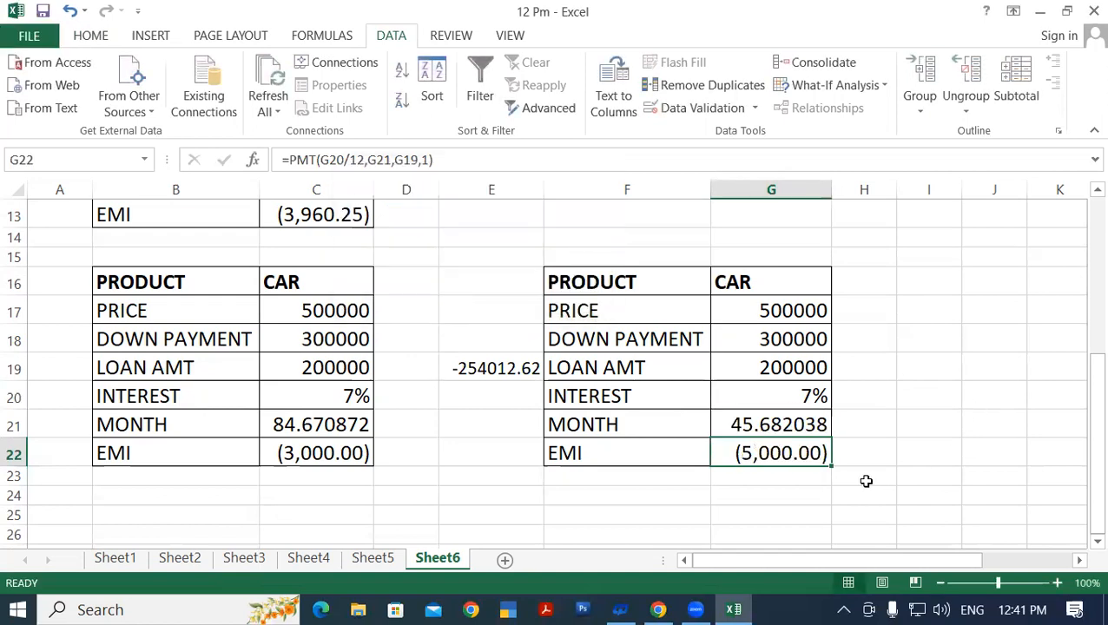
# Calculate the total repayment for the table copy at F16 in I19 with =G22*G21.
pyautogui.click(765, 425)
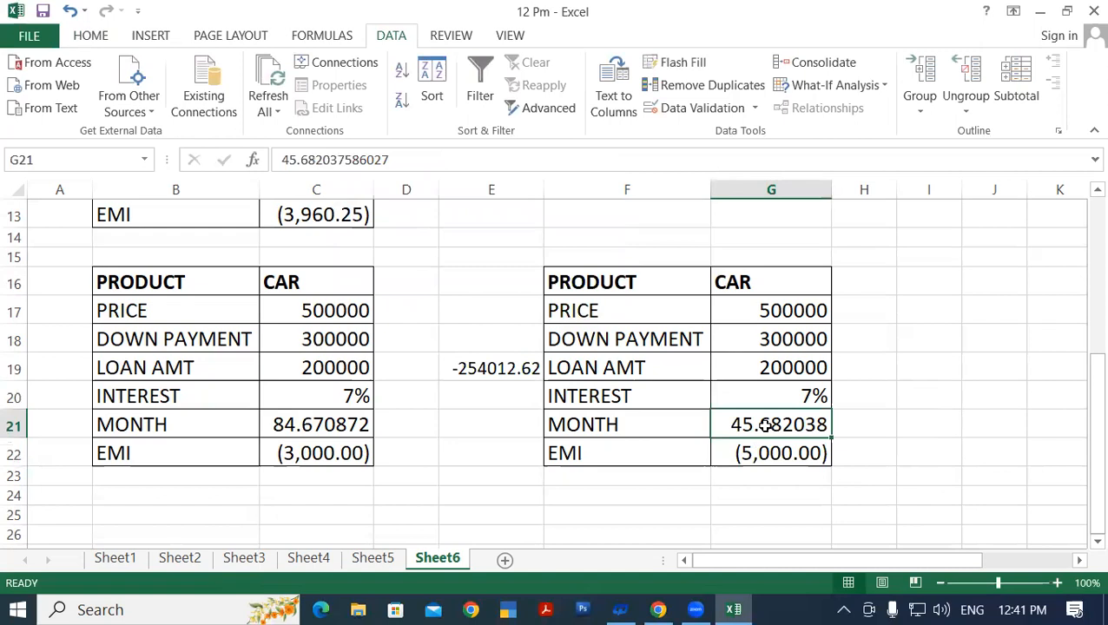
pyautogui.click(926, 367)
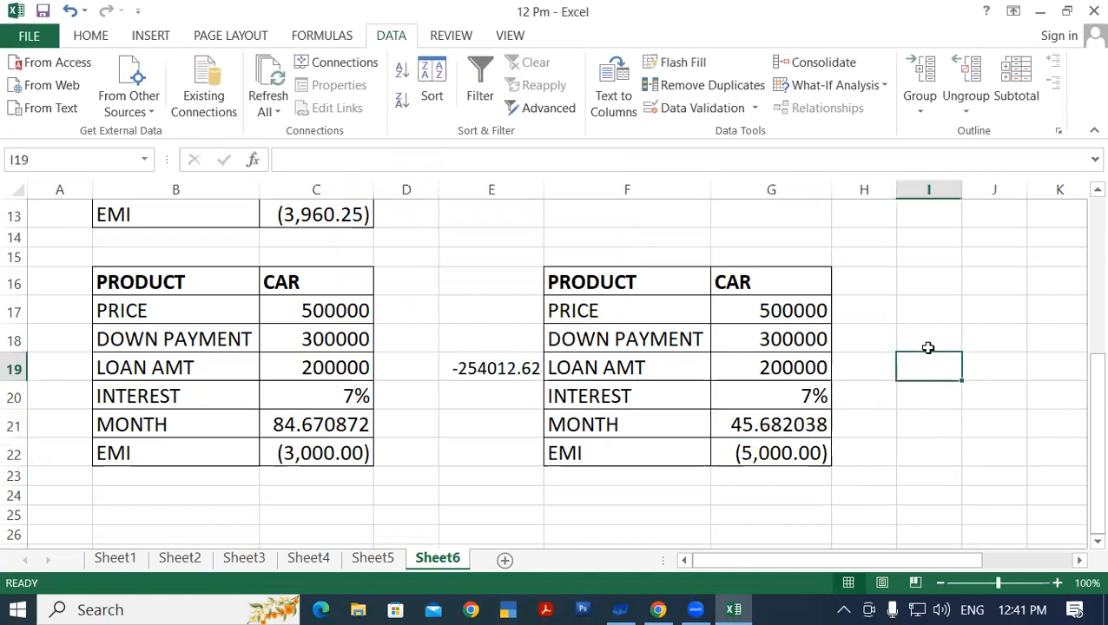
pyautogui.write('=')
pyautogui.click(749, 455)
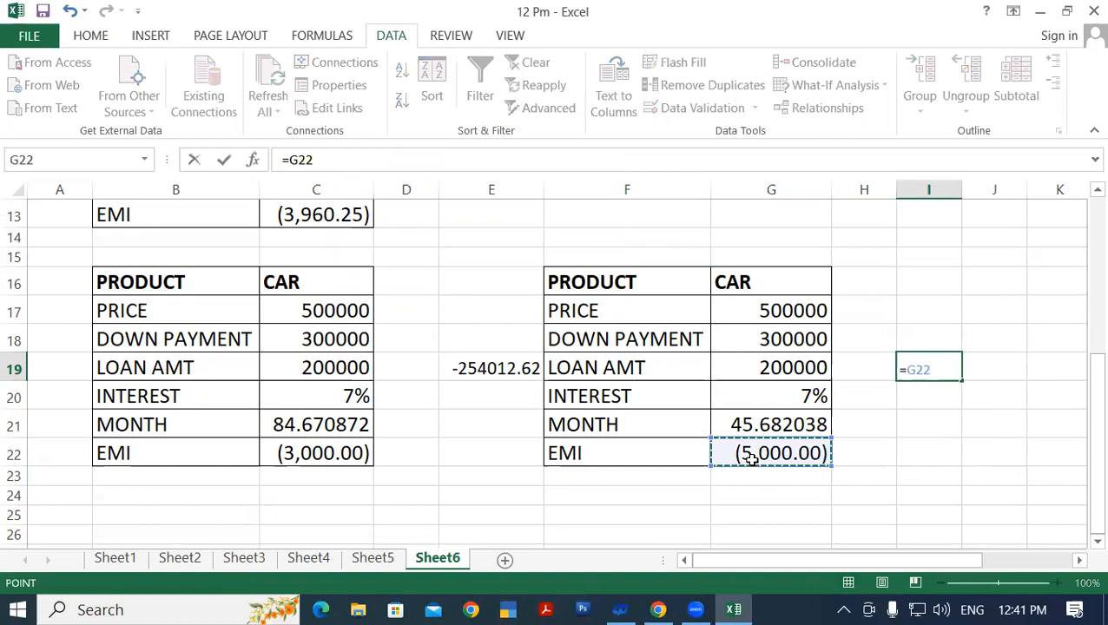
pyautogui.write('*')
pyautogui.click(753, 415)
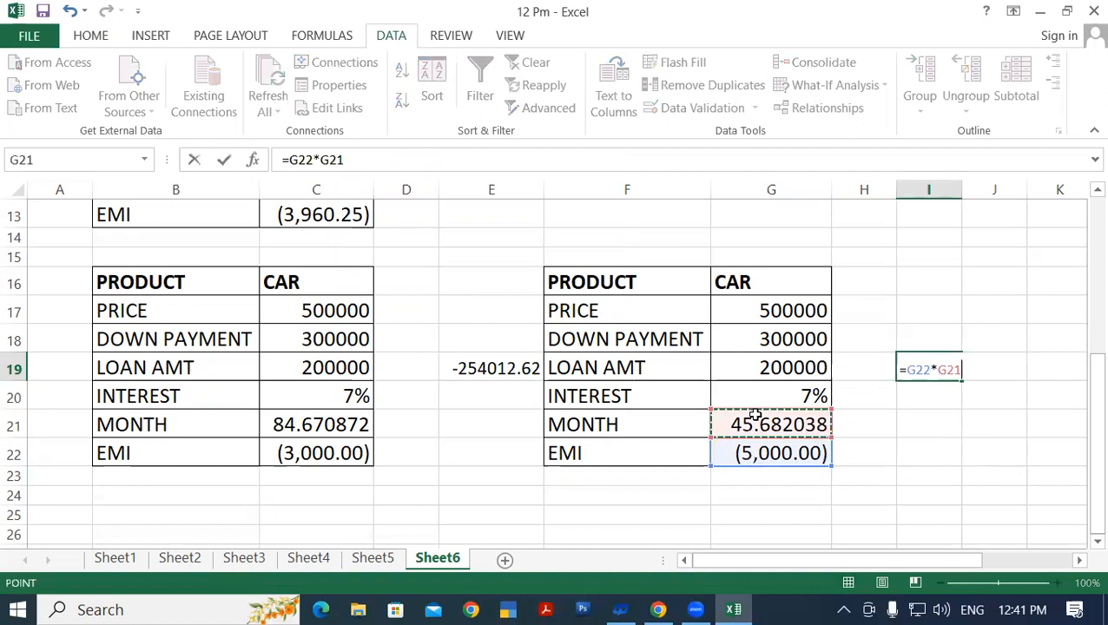
pyautogui.press('Return')
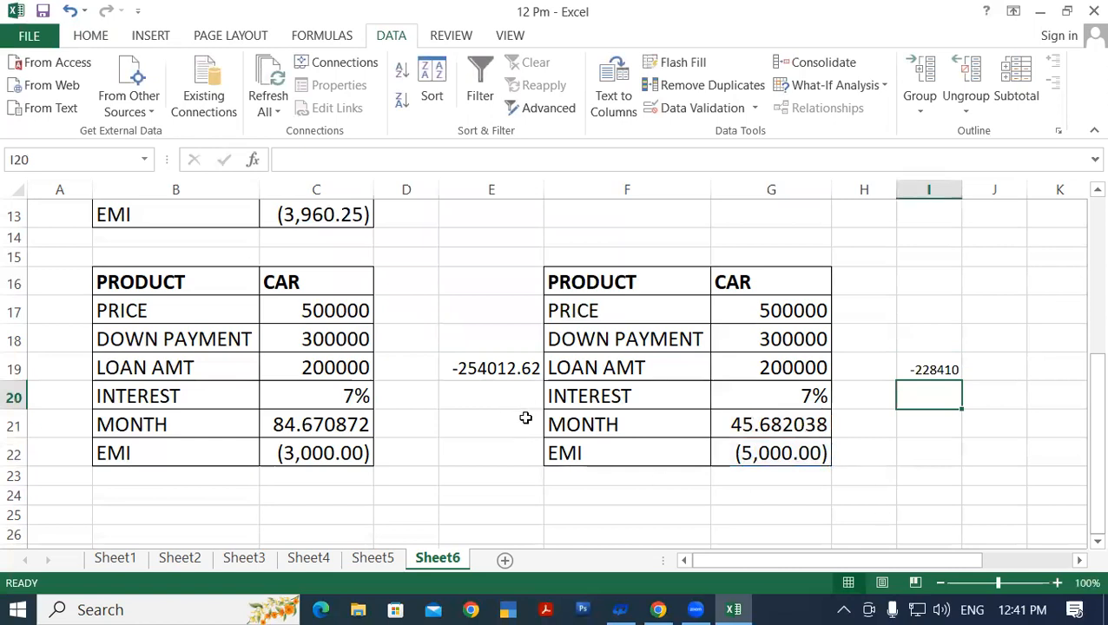
# Open the Goal Seek dialog to review its three input fields.
pyautogui.scroll(3, 526, 418)
pyautogui.scroll(-1, 525, 415)
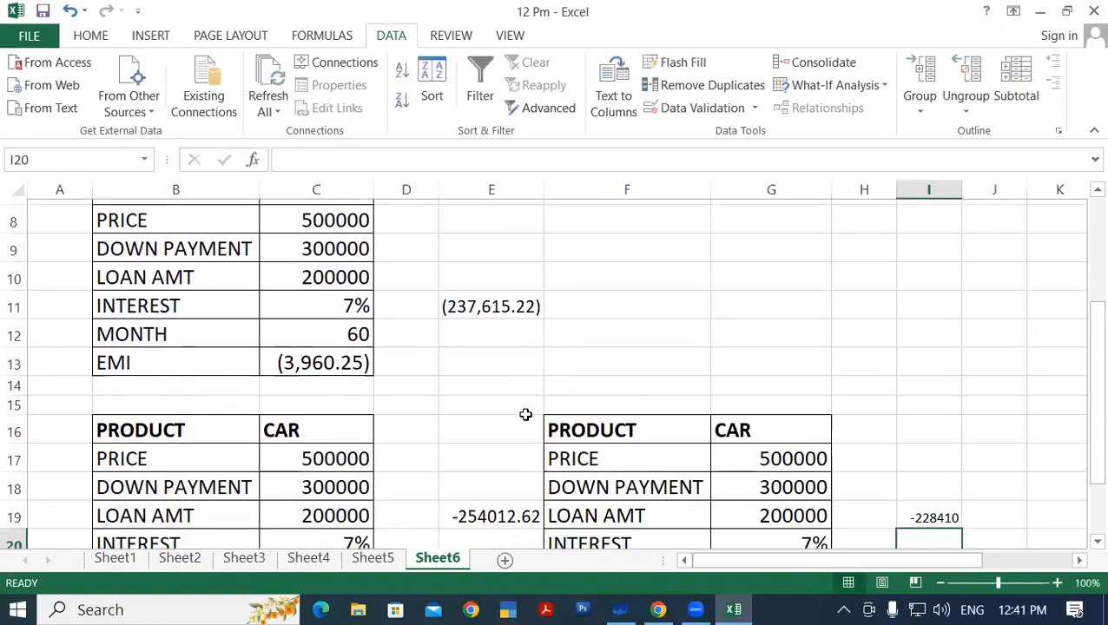
pyautogui.scroll(-1, 526, 415)
pyautogui.scroll(1, 525, 416)
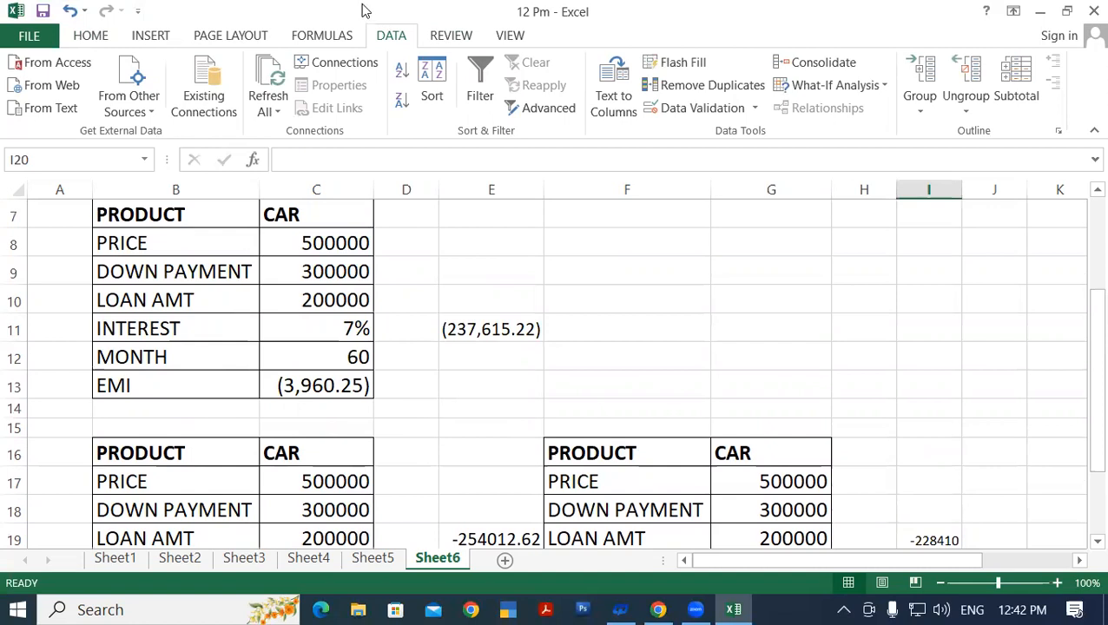
pyautogui.click(808, 91)
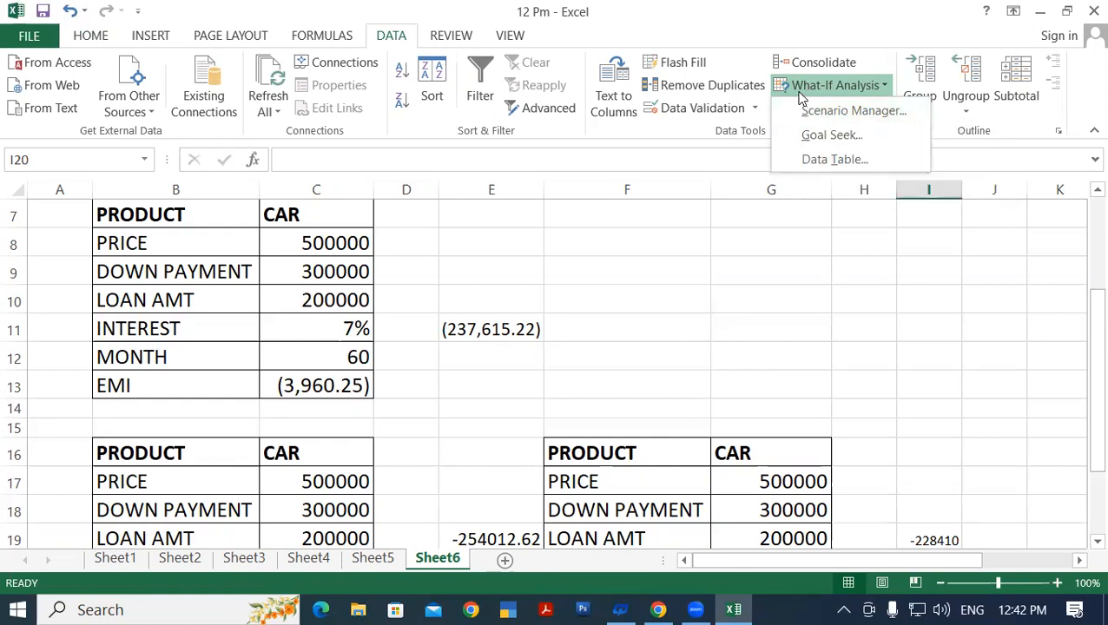
pyautogui.click(817, 137)
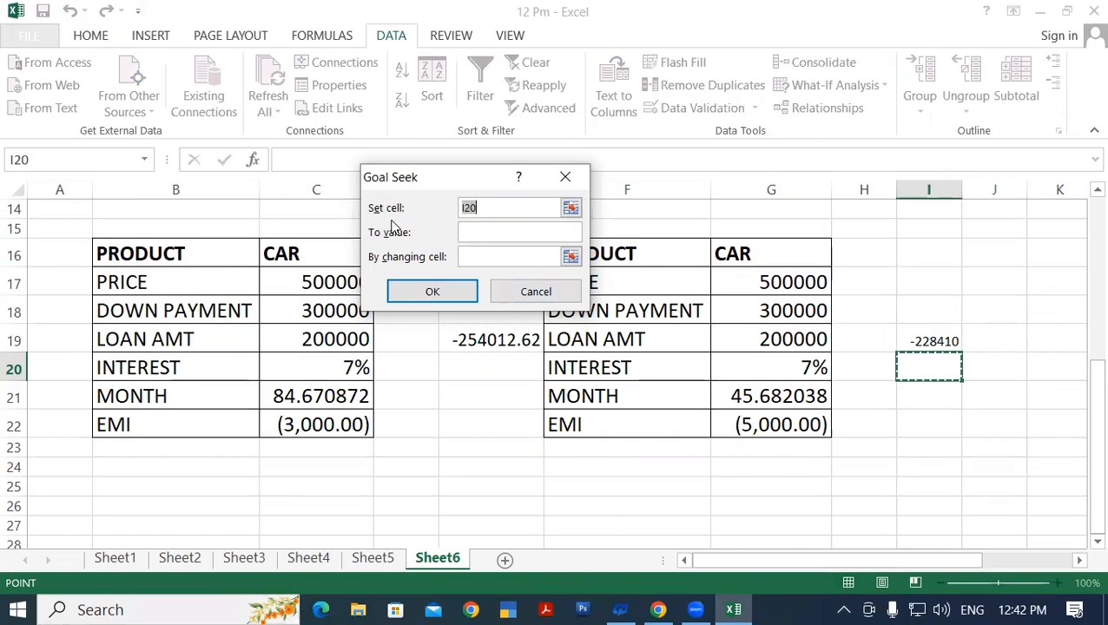
# Handwrite notes beside the Goal Seek fields: "Select Emi" for Set cell, "(Amt)" for To value, and "select month" for By changing cell.
pyautogui.click(700, 511)
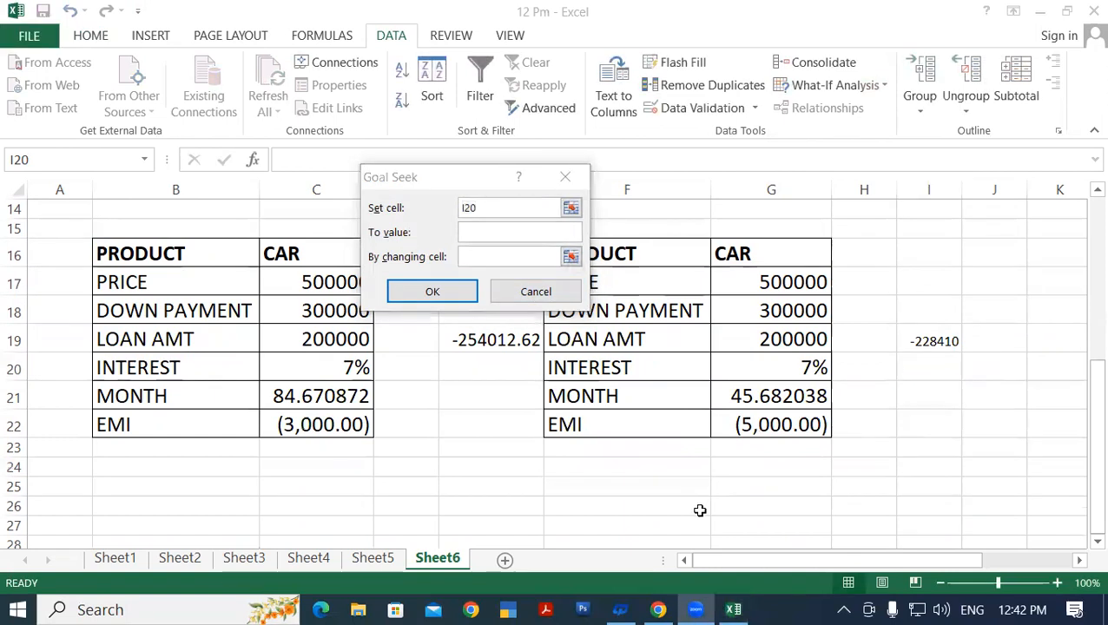
pyautogui.moveTo(516, 198)
pyautogui.mouseDown()
pyautogui.moveTo(497, 216)
pyautogui.moveTo(513, 222)
pyautogui.moveTo(530, 208)
pyautogui.moveTo(538, 219)
pyautogui.mouseUp()
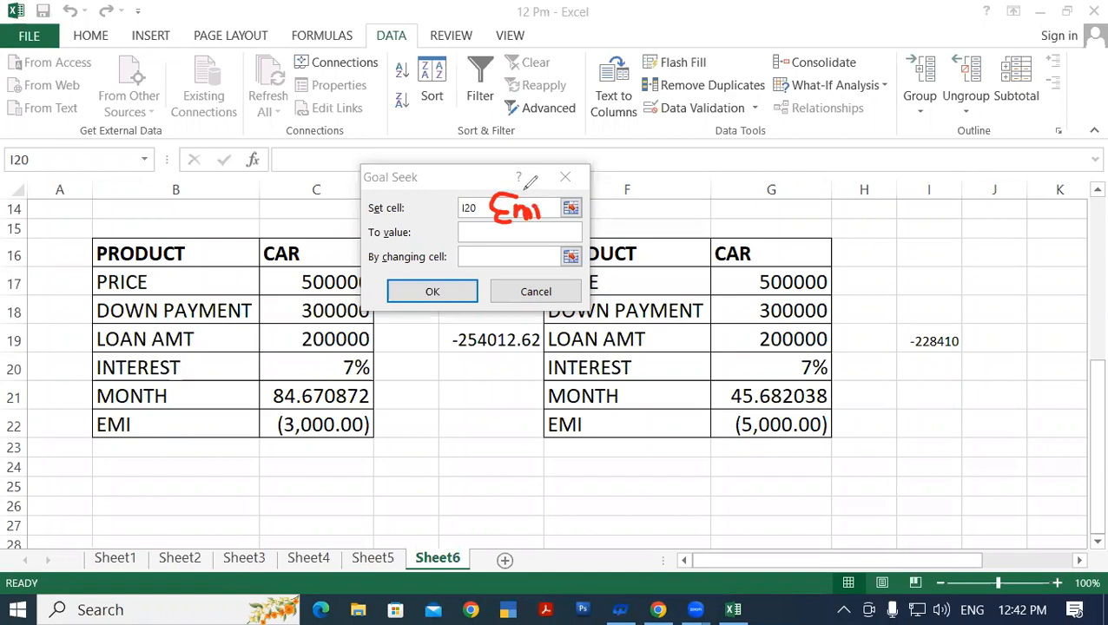
pyautogui.moveTo(367, 223); pyautogui.dragTo(402, 220)
pyautogui.moveTo(514, 163)
pyautogui.mouseDown()
pyautogui.moveTo(502, 173)
pyautogui.moveTo(511, 183)
pyautogui.moveTo(543, 160)
pyautogui.moveTo(572, 184)
pyautogui.moveTo(589, 175)
pyautogui.mouseUp()
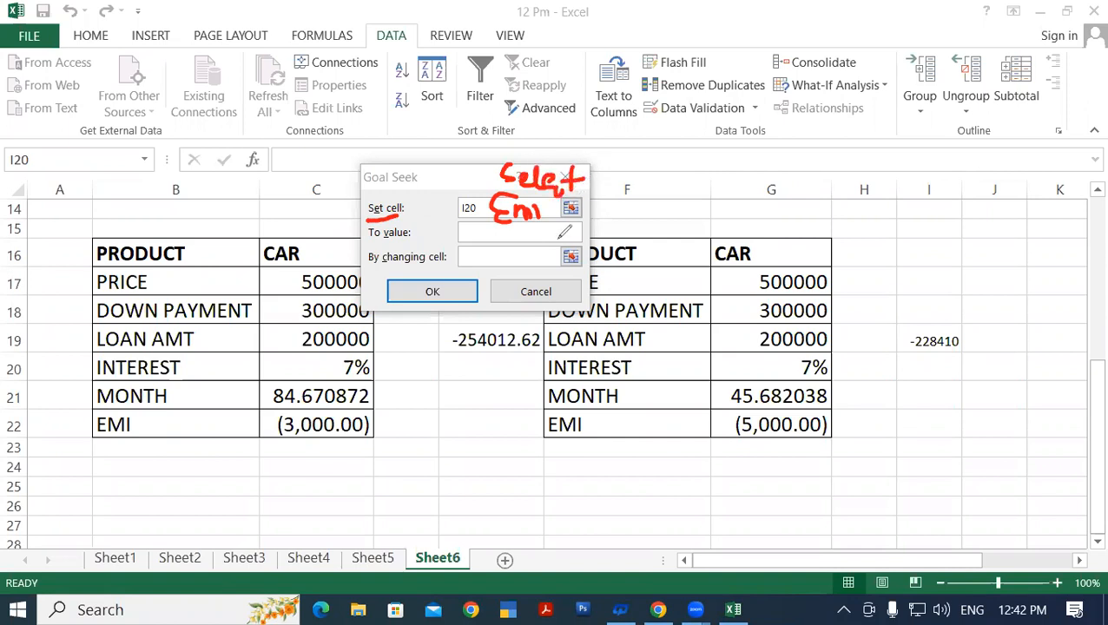
pyautogui.moveTo(577, 233)
pyautogui.mouseDown()
pyautogui.moveTo(642, 247)
pyautogui.moveTo(675, 219)
pyautogui.moveTo(709, 228)
pyautogui.moveTo(717, 205)
pyautogui.moveTo(735, 202)
pyautogui.moveTo(728, 224)
pyautogui.mouseUp()
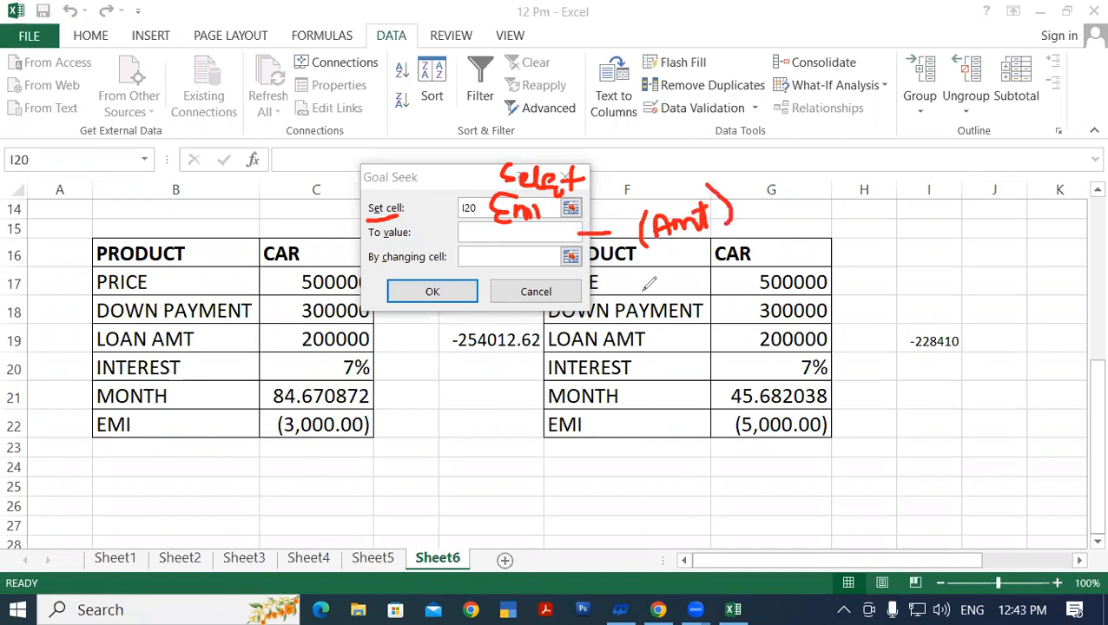
pyautogui.moveTo(552, 254); pyautogui.dragTo(647, 285)
pyautogui.moveTo(669, 270)
pyautogui.mouseDown()
pyautogui.moveTo(650, 290)
pyautogui.moveTo(708, 260)
pyautogui.moveTo(700, 250)
pyautogui.moveTo(703, 260)
pyautogui.moveTo(754, 250)
pyautogui.moveTo(769, 213)
pyautogui.moveTo(782, 233)
pyautogui.moveTo(844, 209)
pyautogui.moveTo(866, 228)
pyautogui.moveTo(903, 189)
pyautogui.moveTo(922, 224)
pyautogui.moveTo(918, 193)
pyautogui.moveTo(926, 217)
pyautogui.moveTo(938, 174)
pyautogui.moveTo(957, 219)
pyautogui.mouseUp()
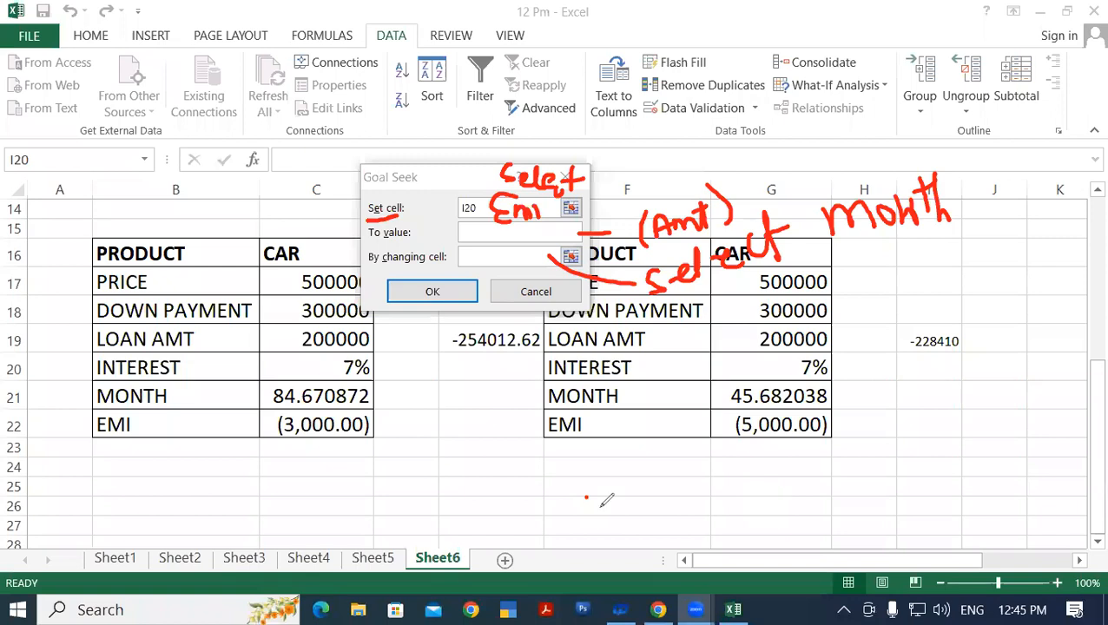
pyautogui.click(587, 498)
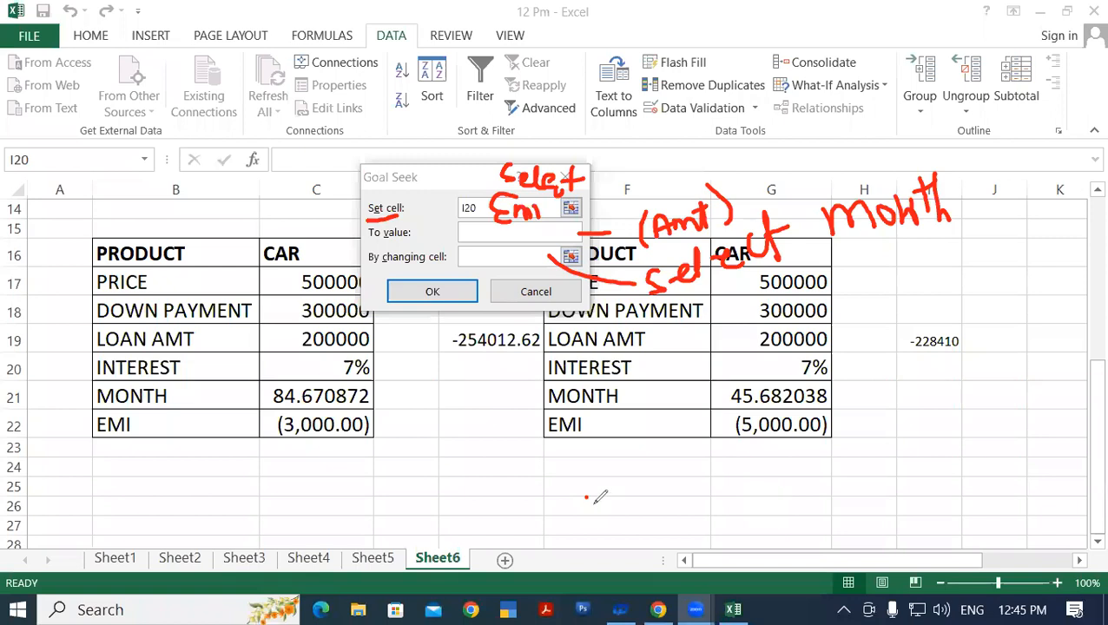